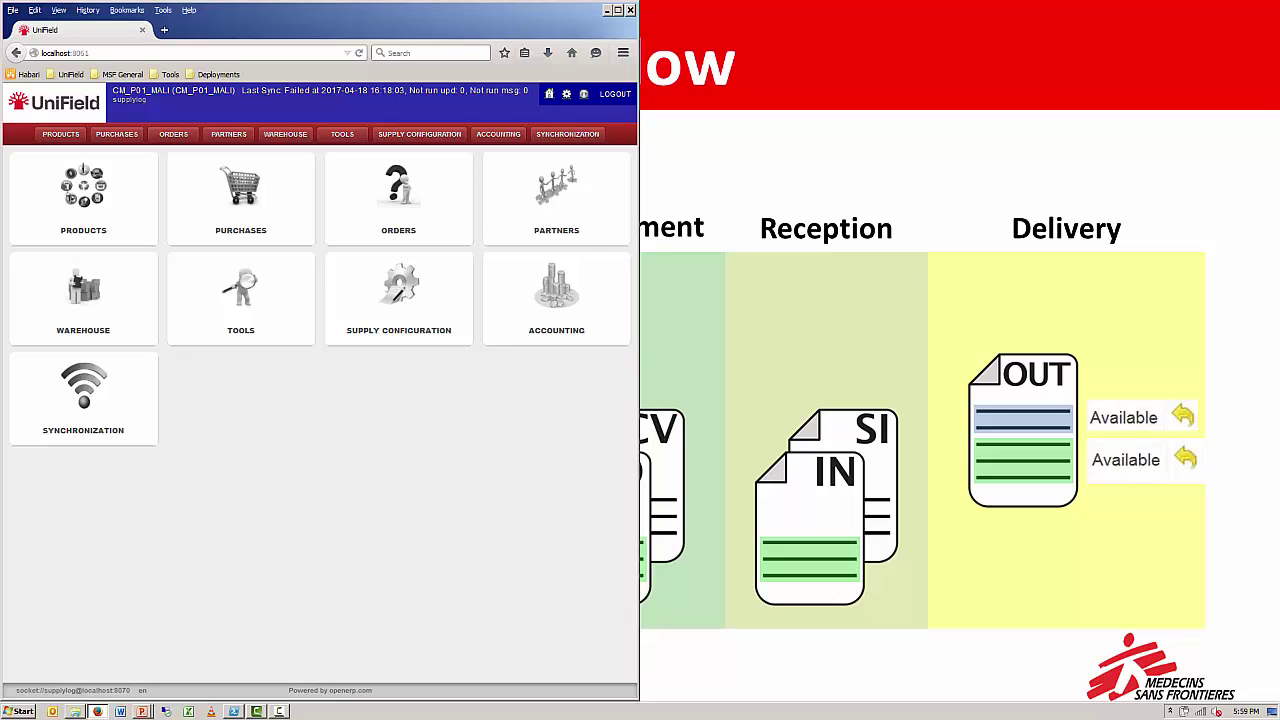
Step: Switch to Windows Explorer and browse the Downloads folder
key(alt+Tab)
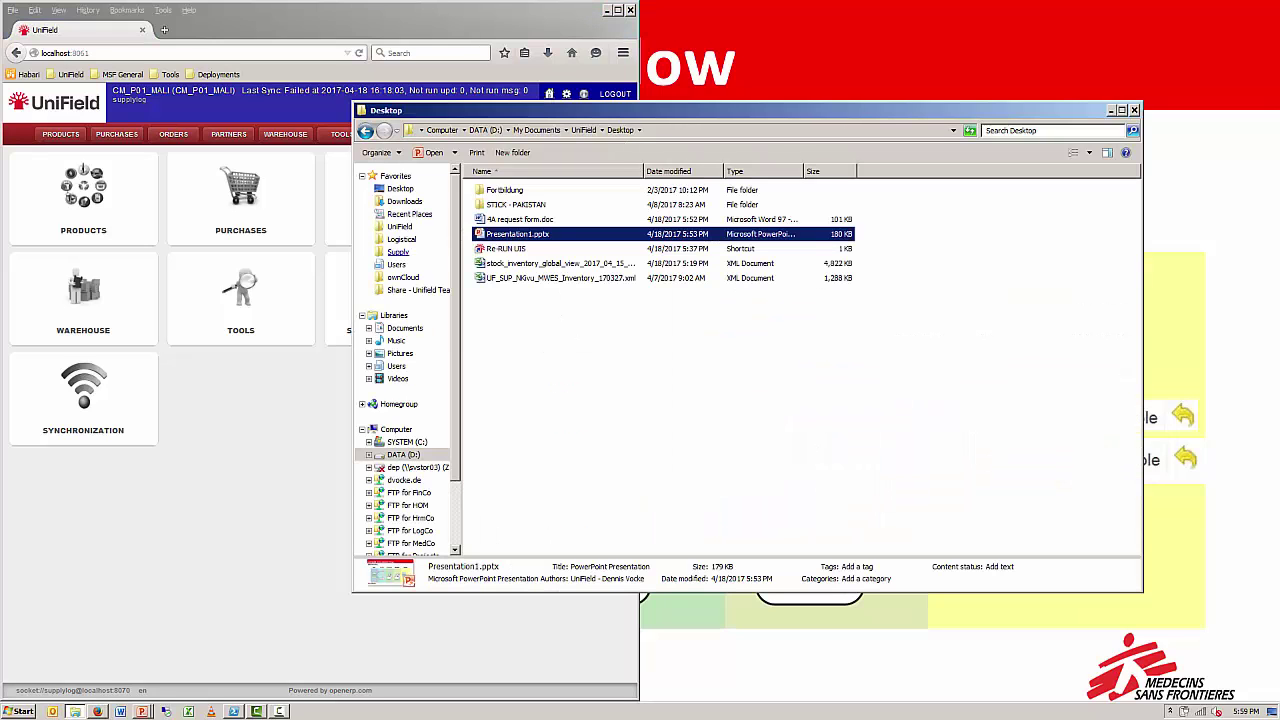
click(404, 201)
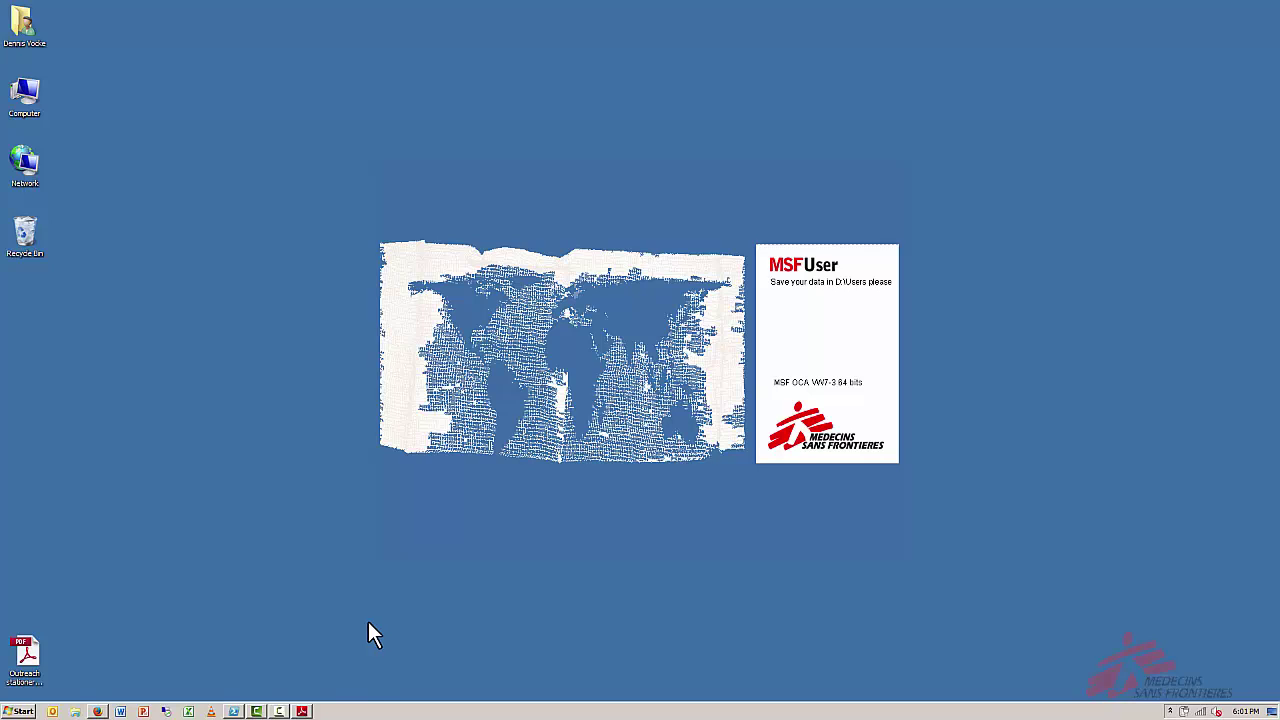
Step: Restore UniField beside the Outreach stationery request PDF and open the Orders dashboard
click(99, 711)
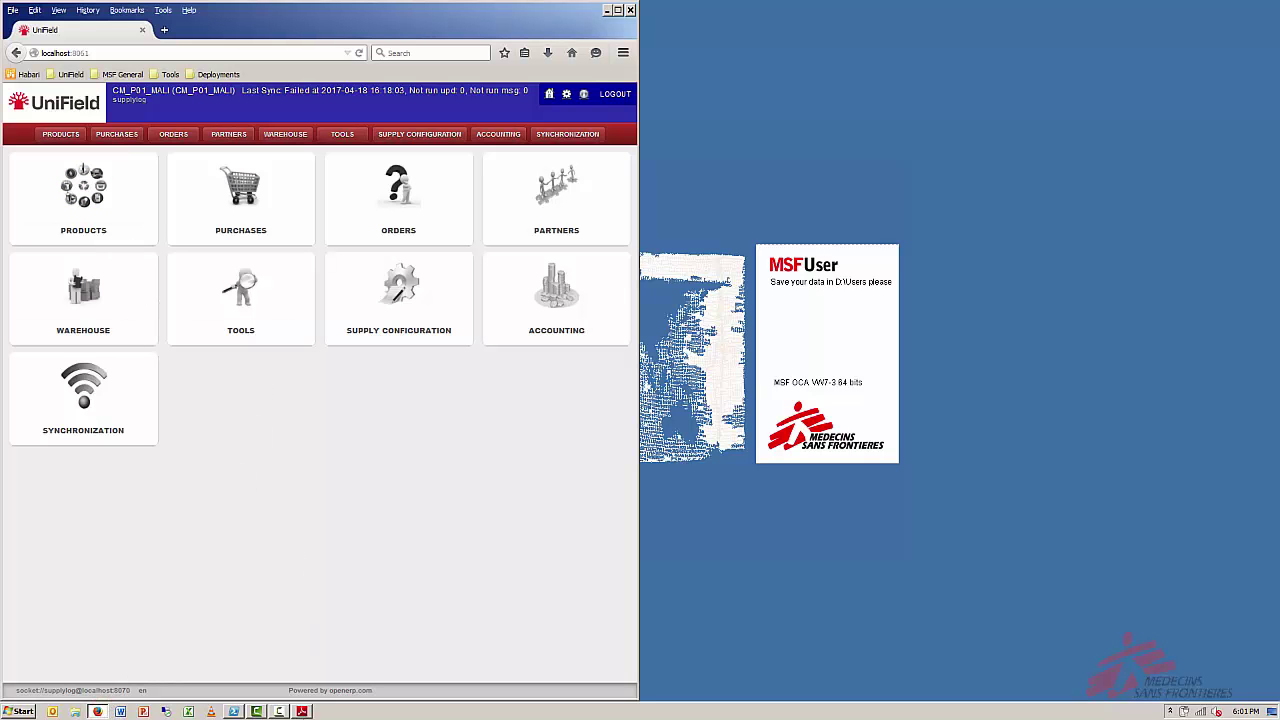
click(303, 711)
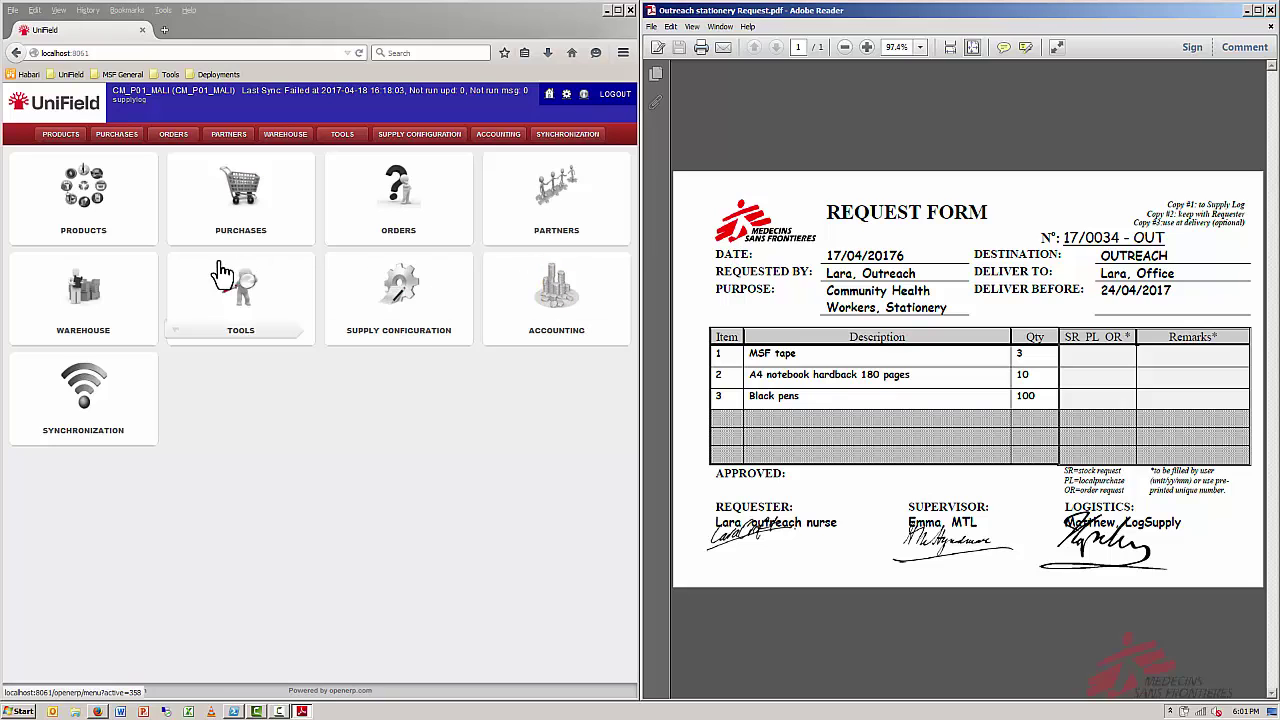
click(176, 140)
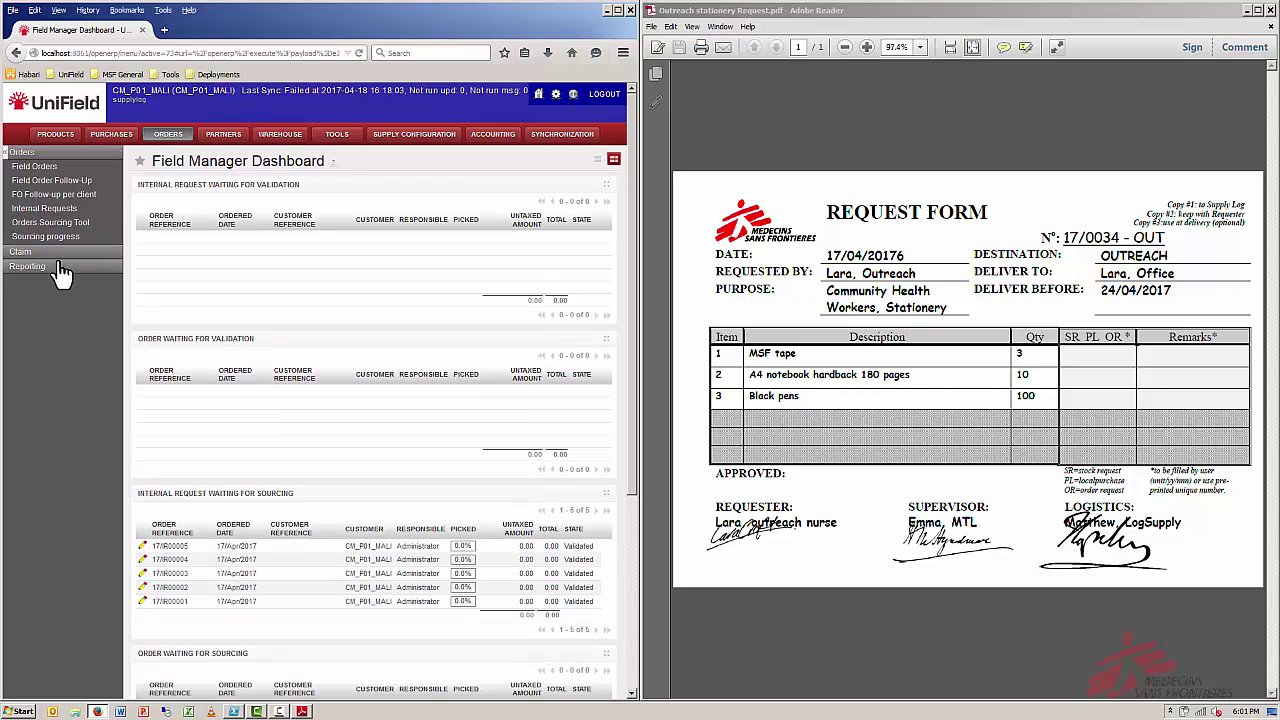
Step: Create a new internal request with the requester's name and ordered date 17/Apr/2017
click(56, 209)
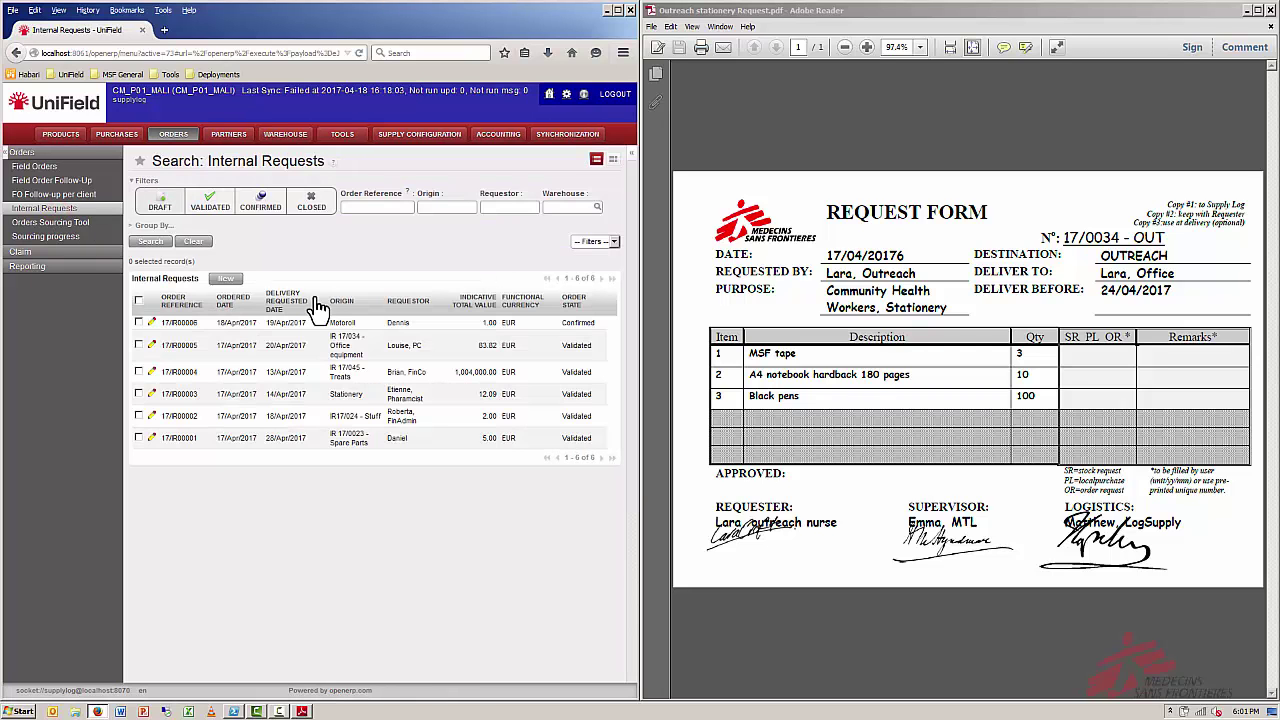
click(224, 281)
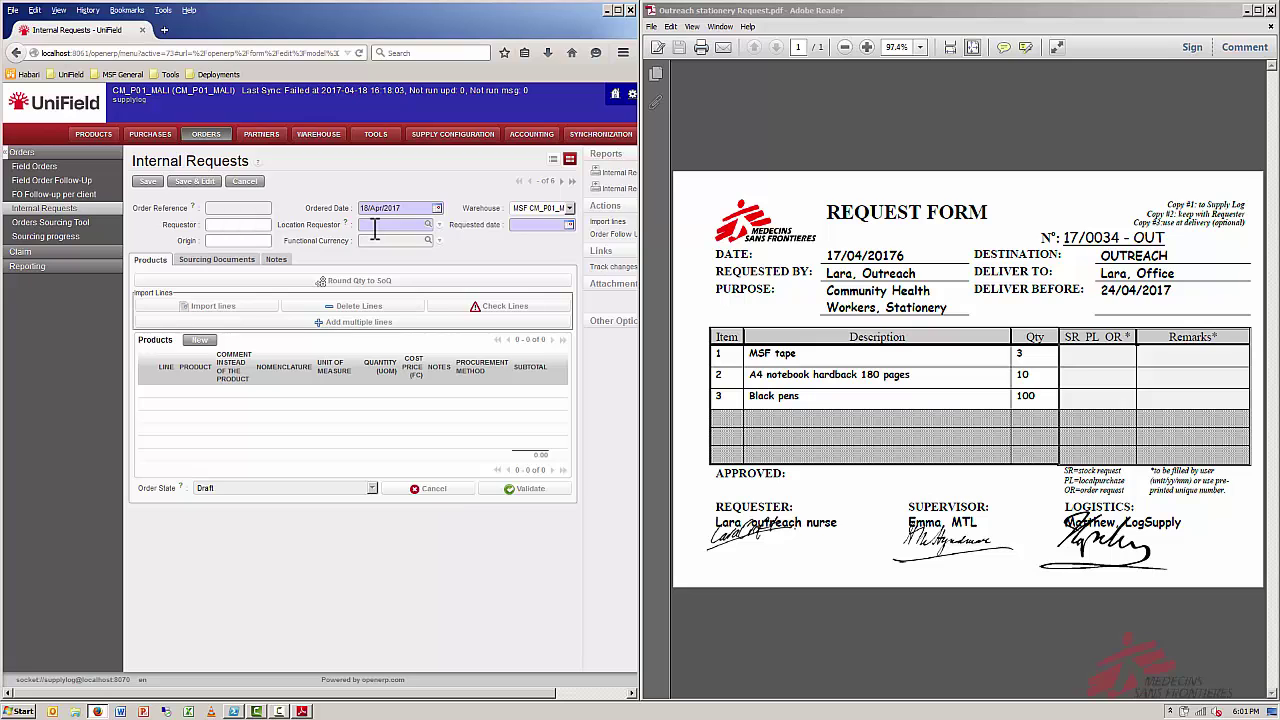
text(Lara, Outreach)
click(404, 207)
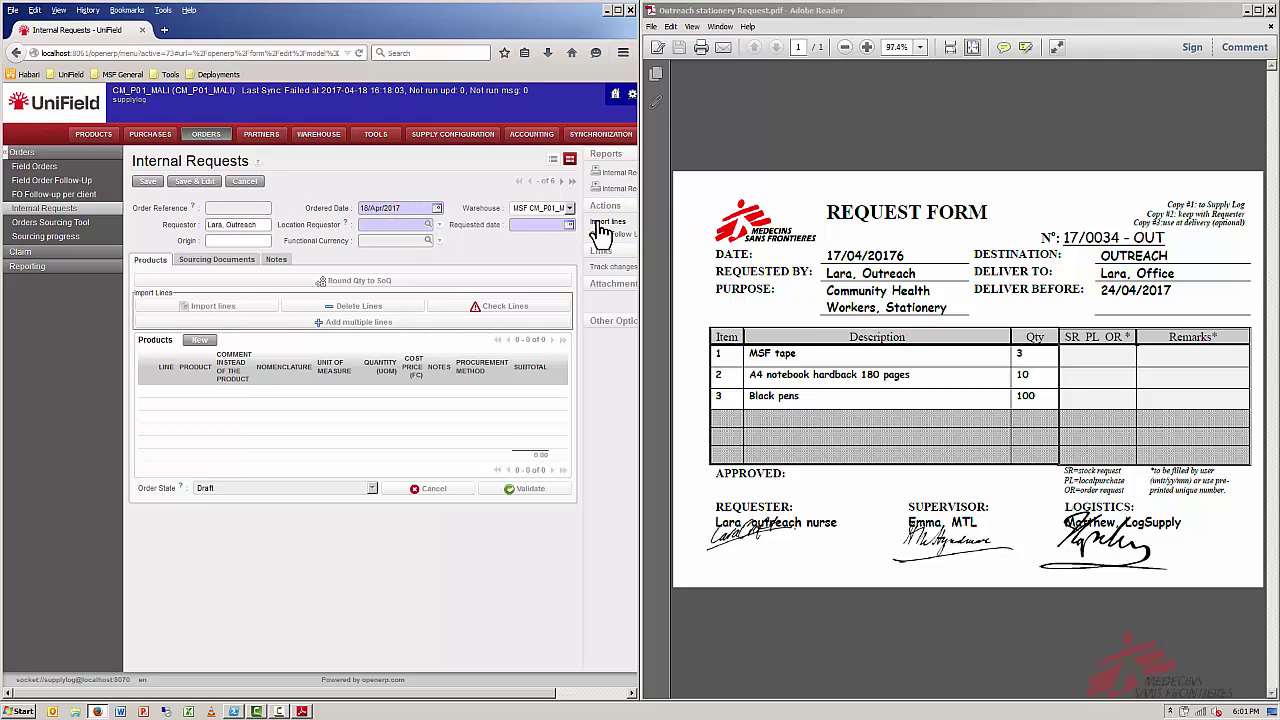
click(437, 207)
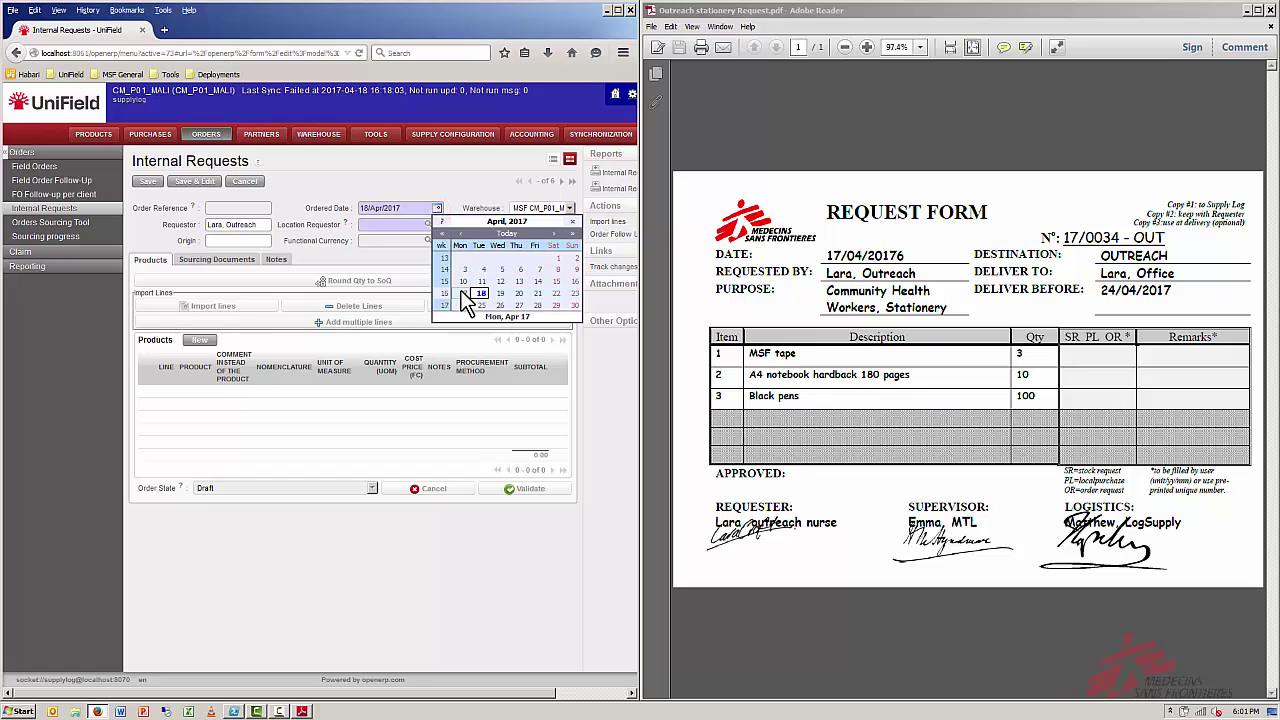
click(464, 293)
click(408, 224)
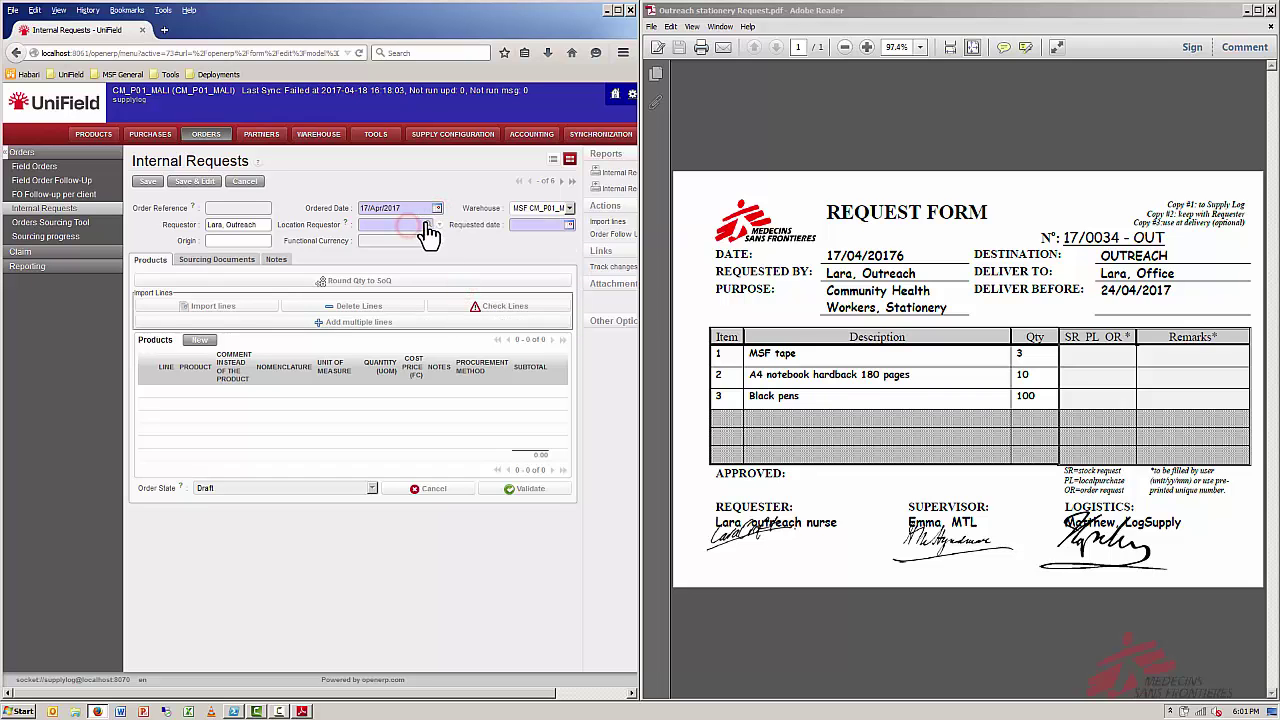
Step: Set location OUTREACH, requested date 24/Apr/2017 and origin 'R 17/0034'
click(424, 226)
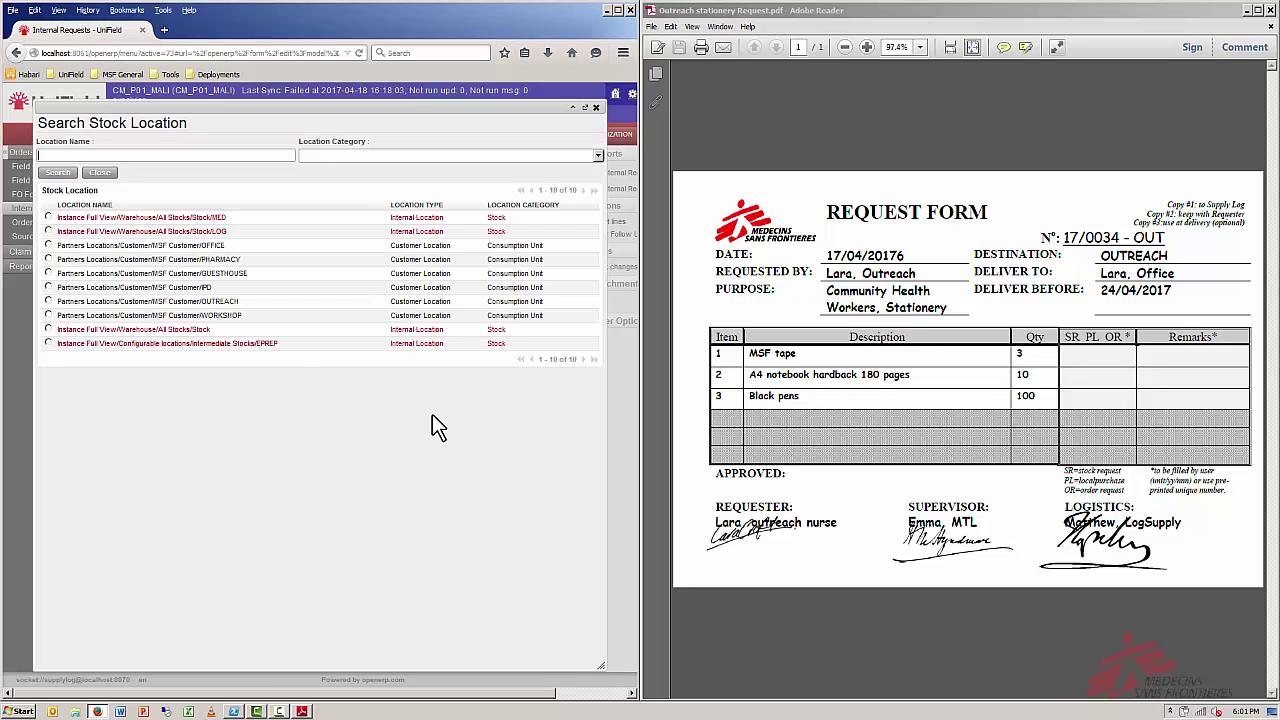
click(213, 301)
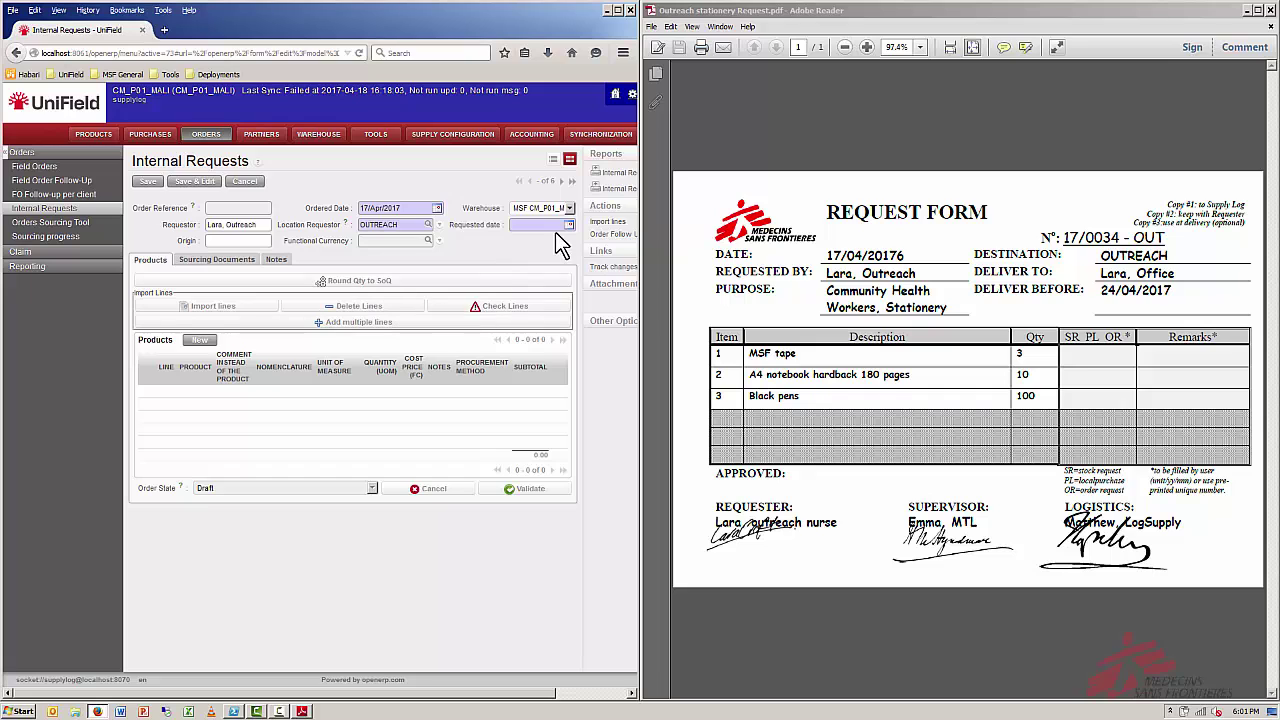
click(571, 225)
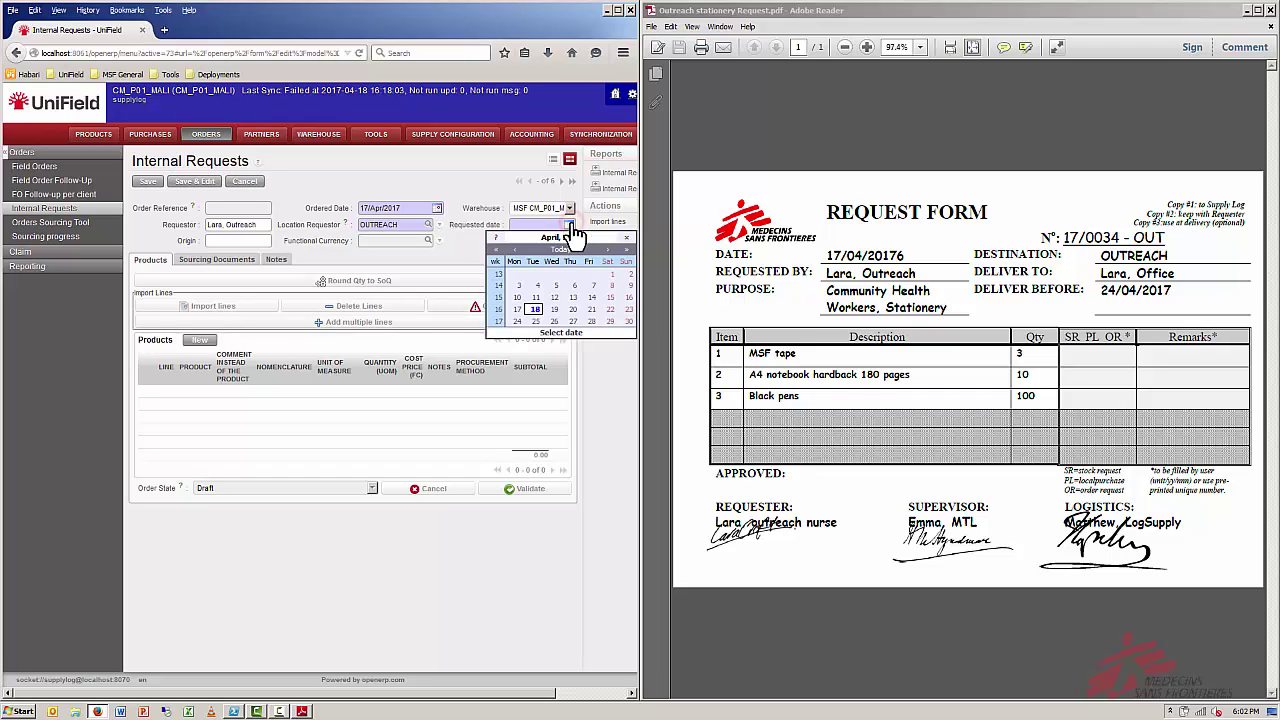
click(517, 323)
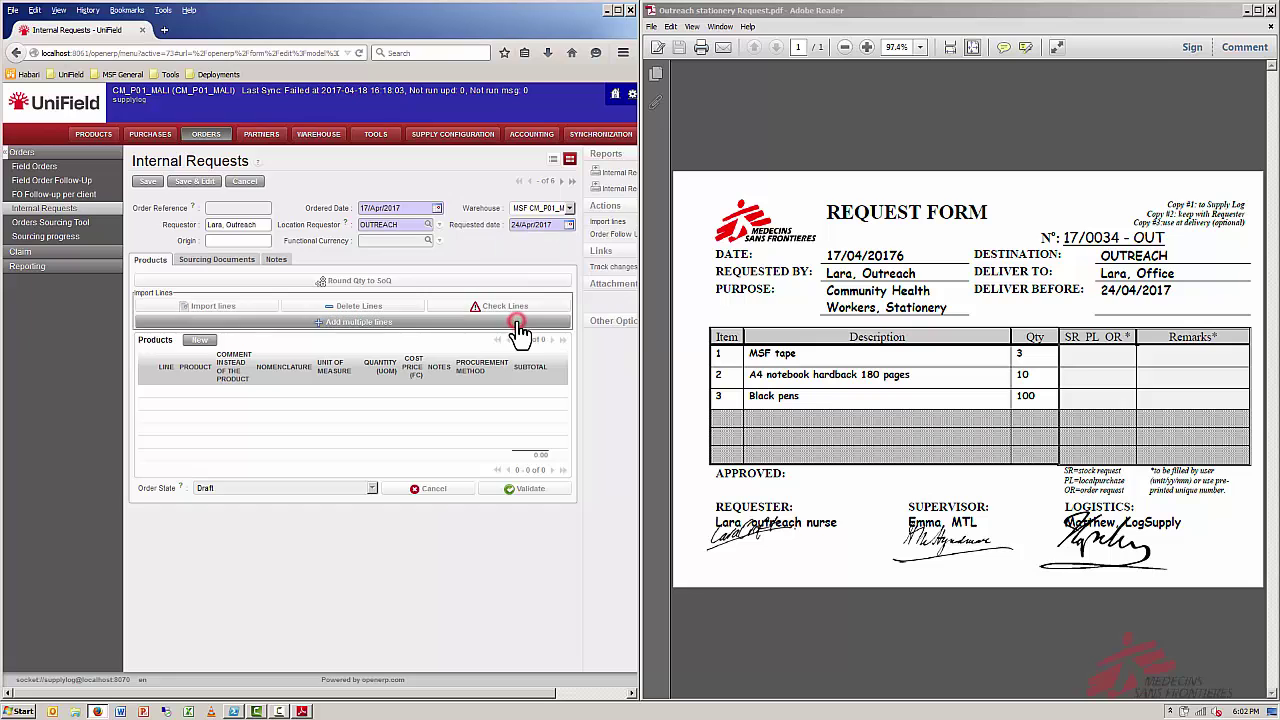
click(252, 243)
text(R 17/0034 - Out)
Step: Open Add multiple products and search the catalogue for descriptions containing 'tape'
click(347, 325)
click(352, 331)
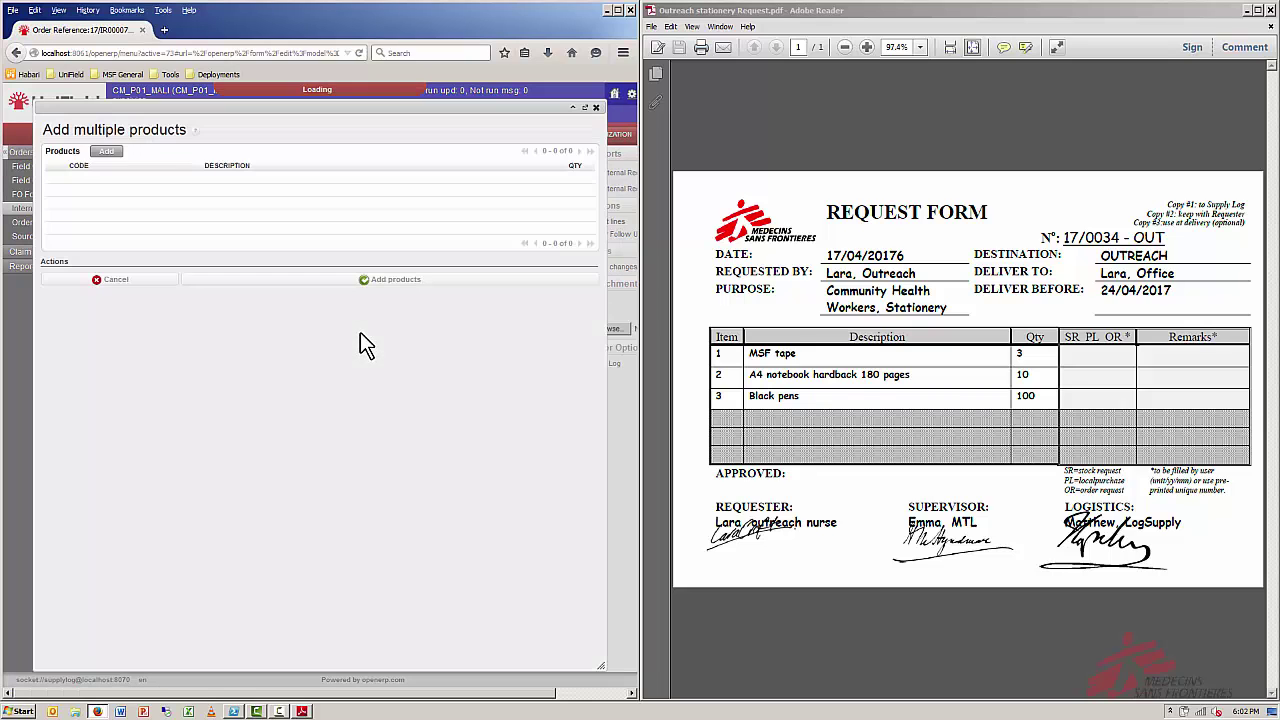
click(104, 152)
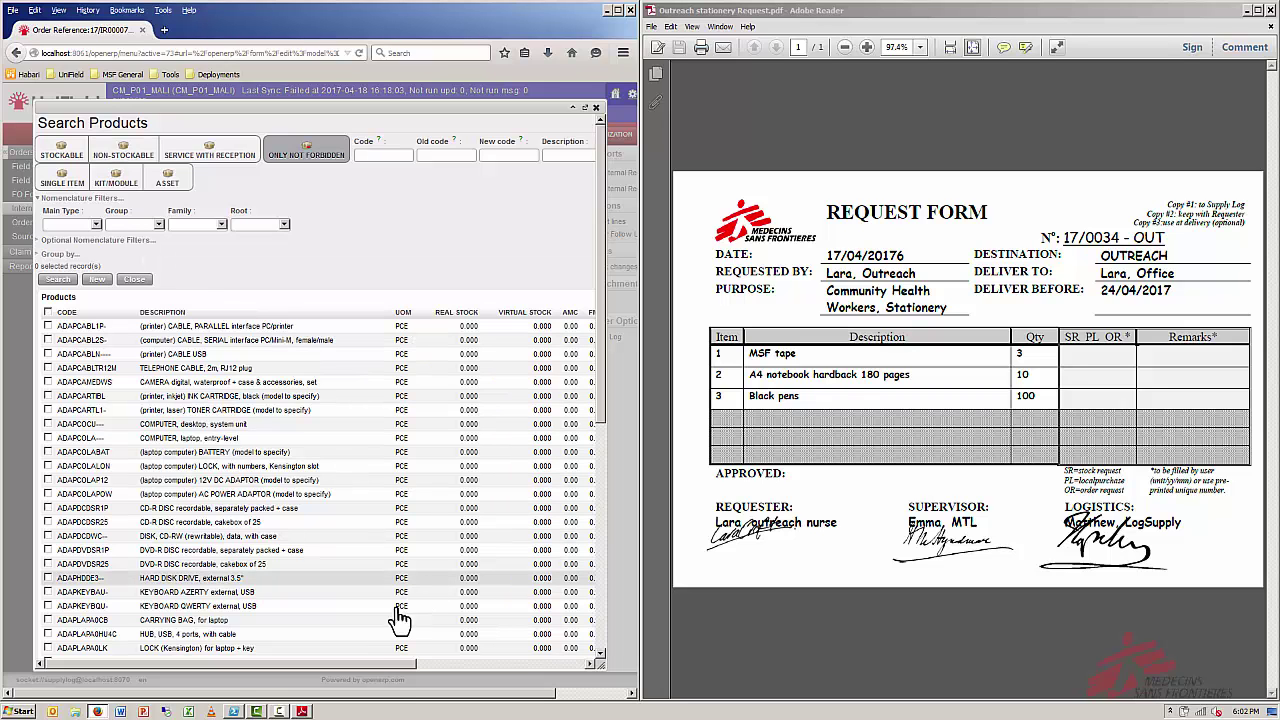
drag(383, 665, 397, 677)
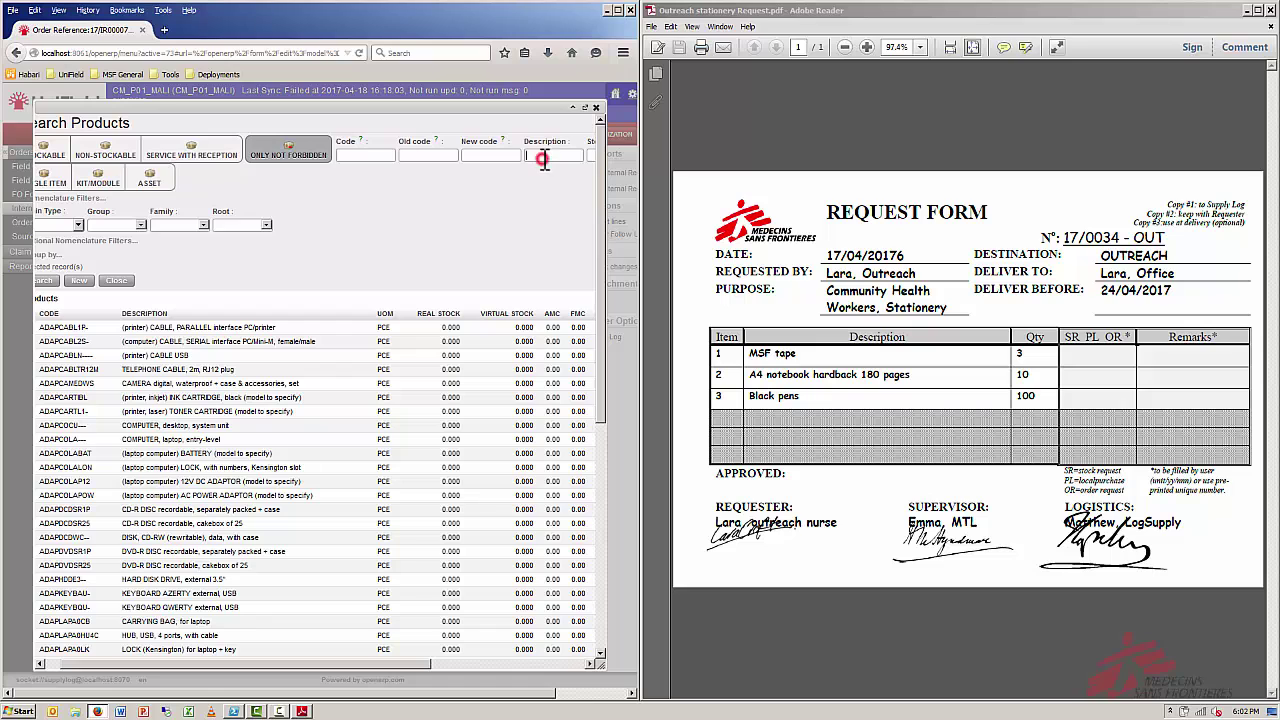
text(tape)
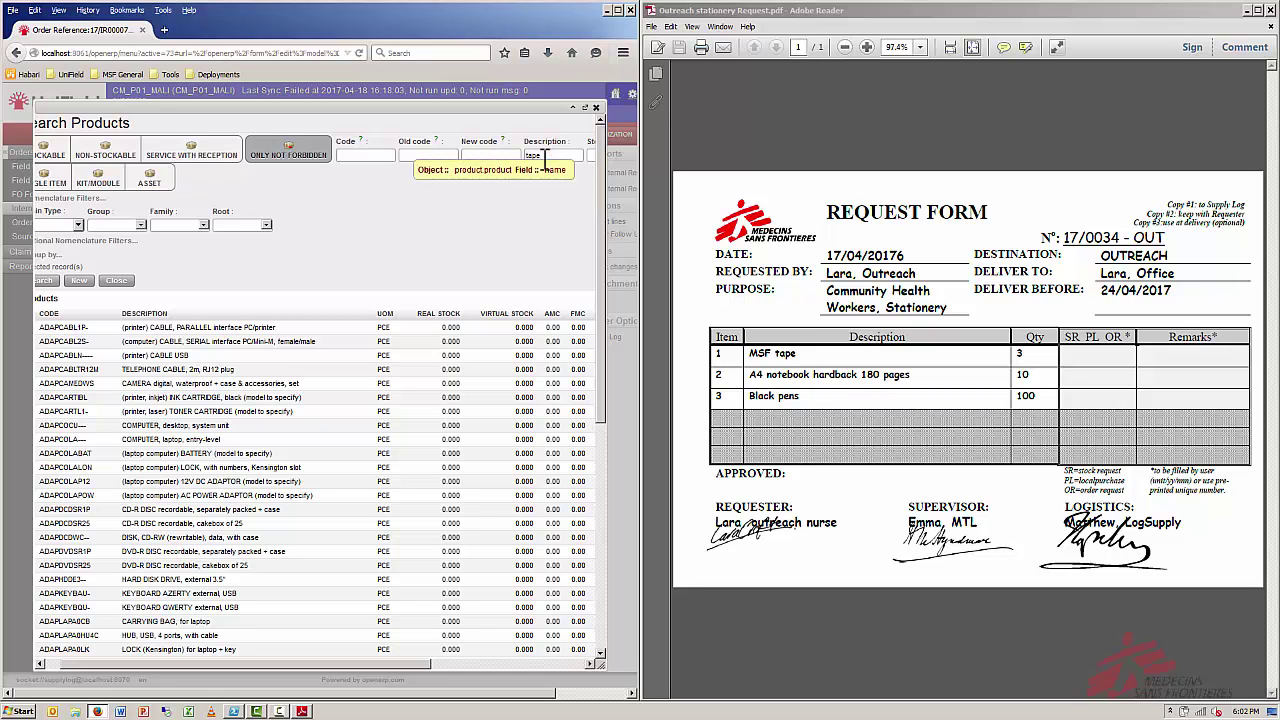
key(Return)
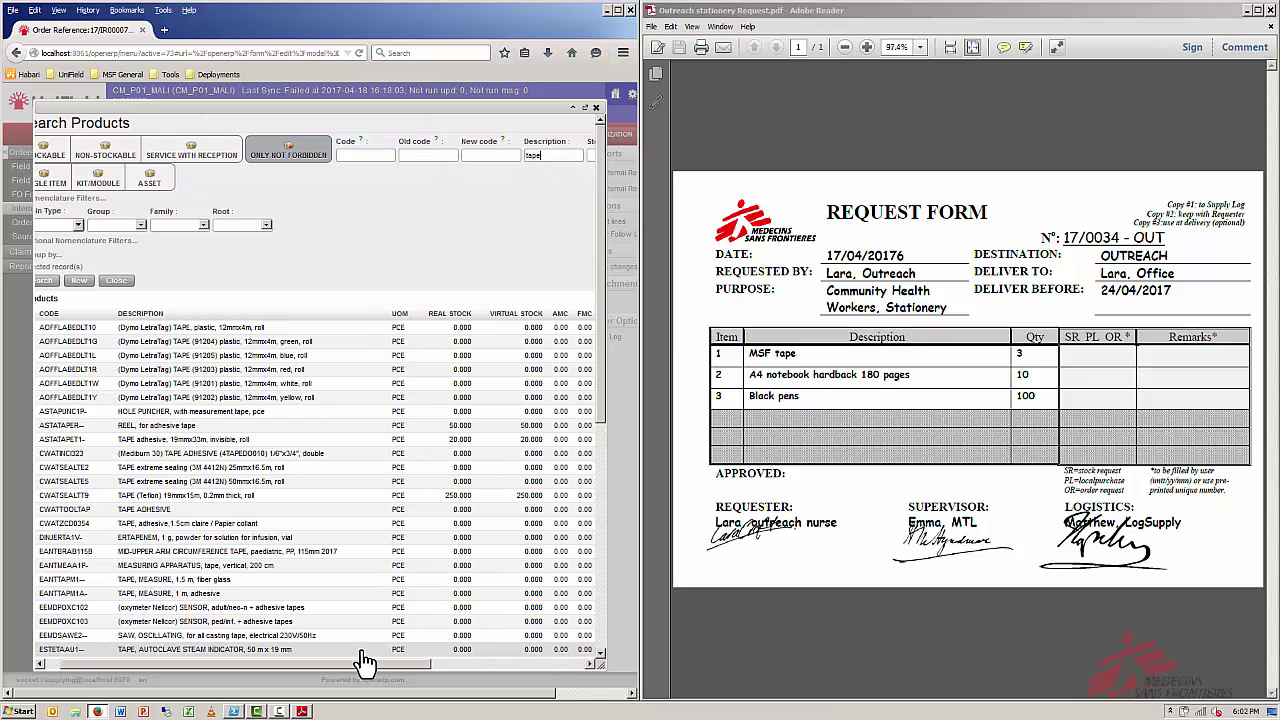
drag(388, 663, 514, 663)
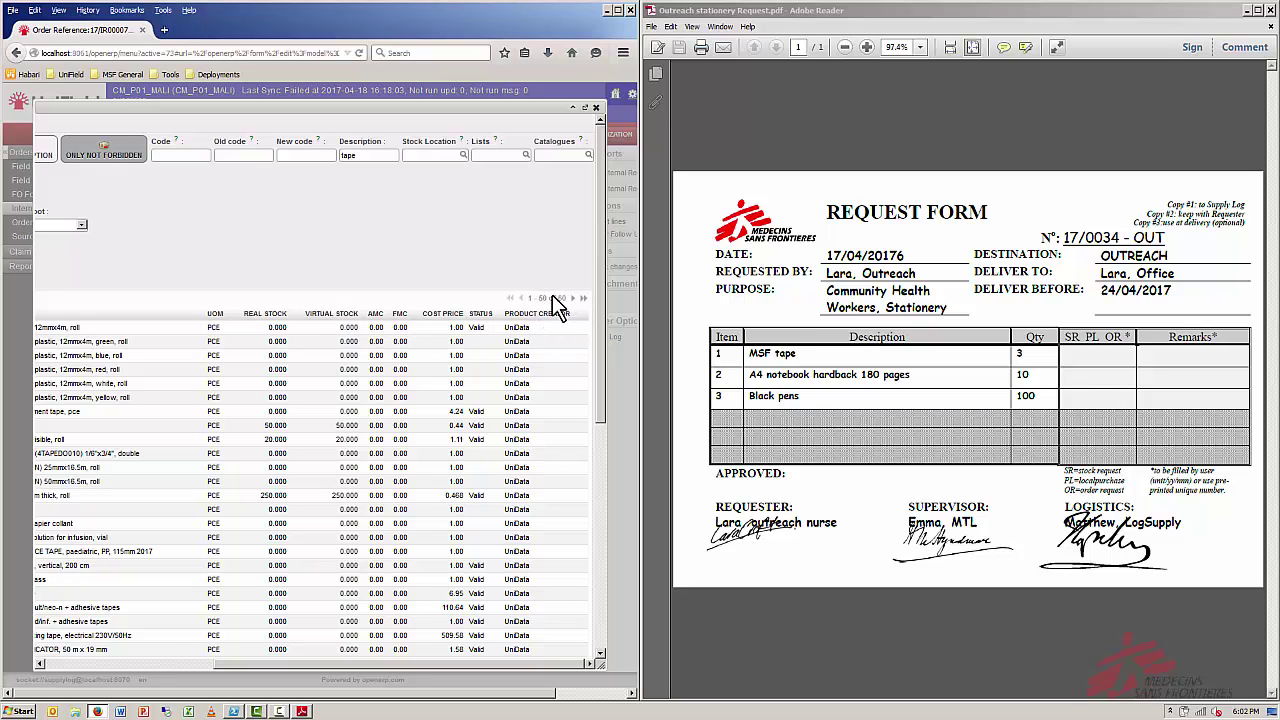
Step: Filter products to the Stationery list and tick the PVC adhesive tape
click(525, 160)
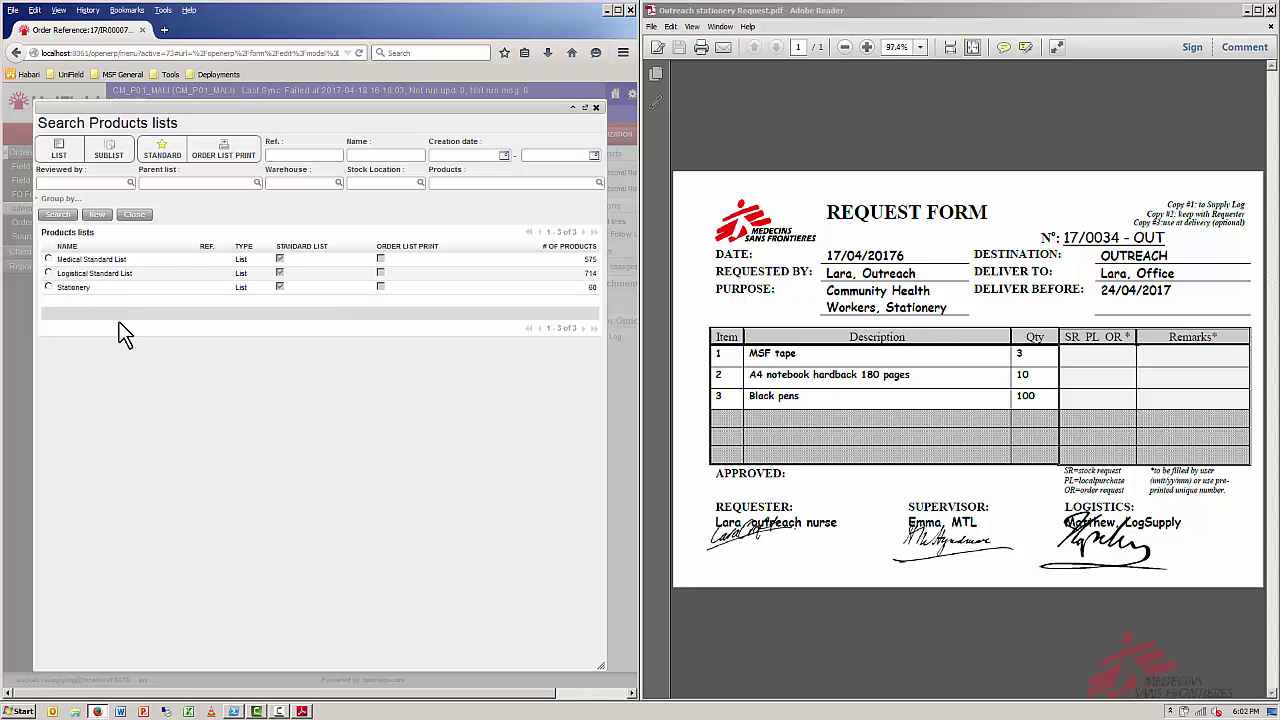
click(71, 287)
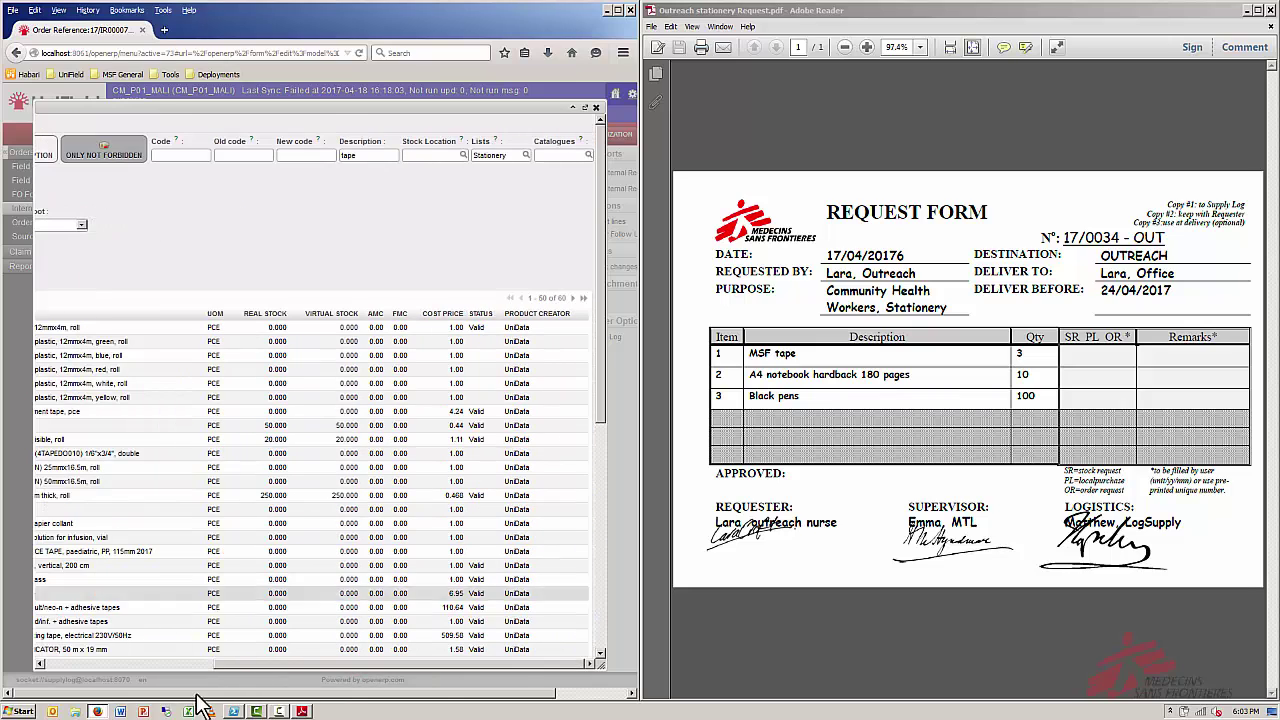
drag(229, 665, 53, 661)
click(56, 282)
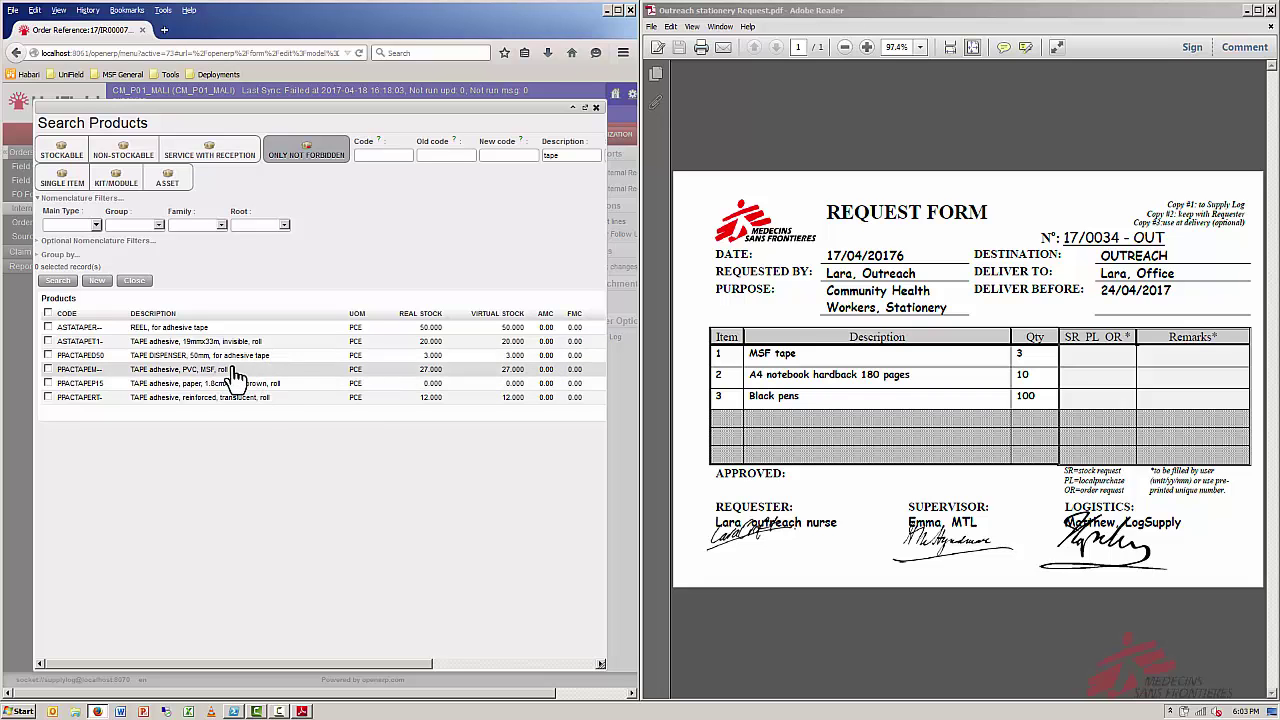
click(48, 369)
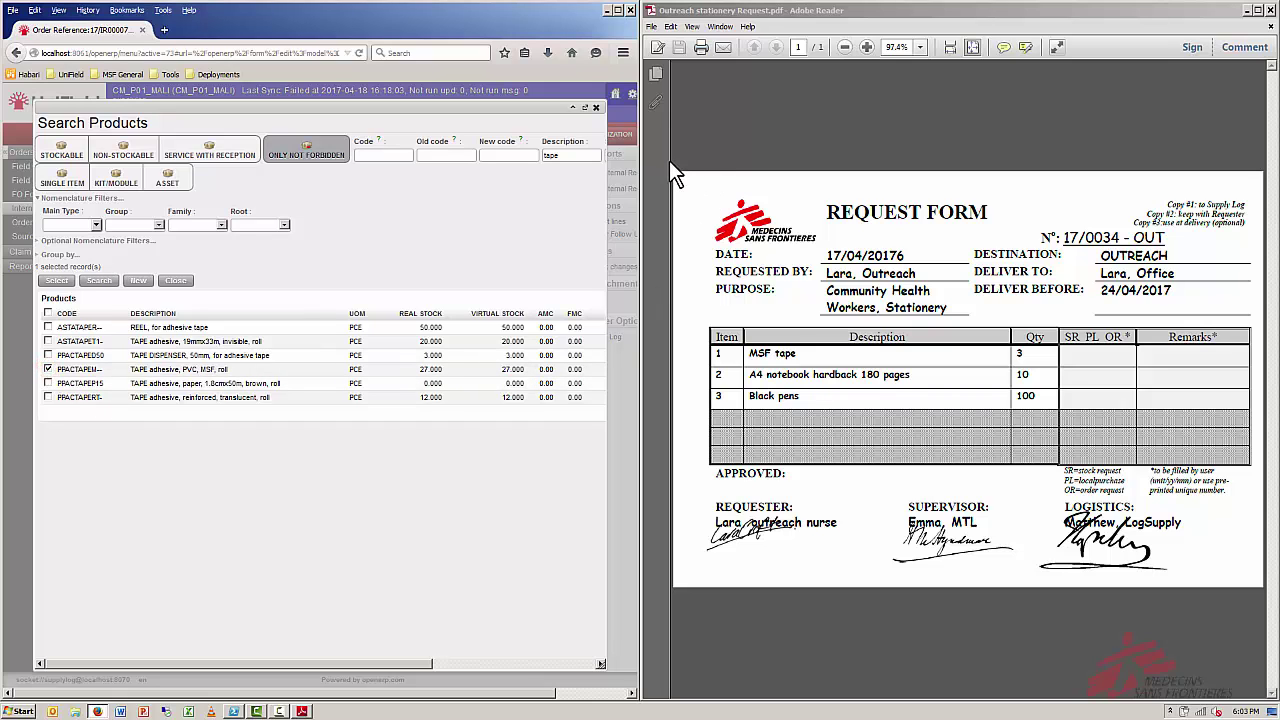
Step: Search for and tick the hardback A4 notebook and black ball-point pen, then confirm the selection
double_click(567, 150)
text(notebo)
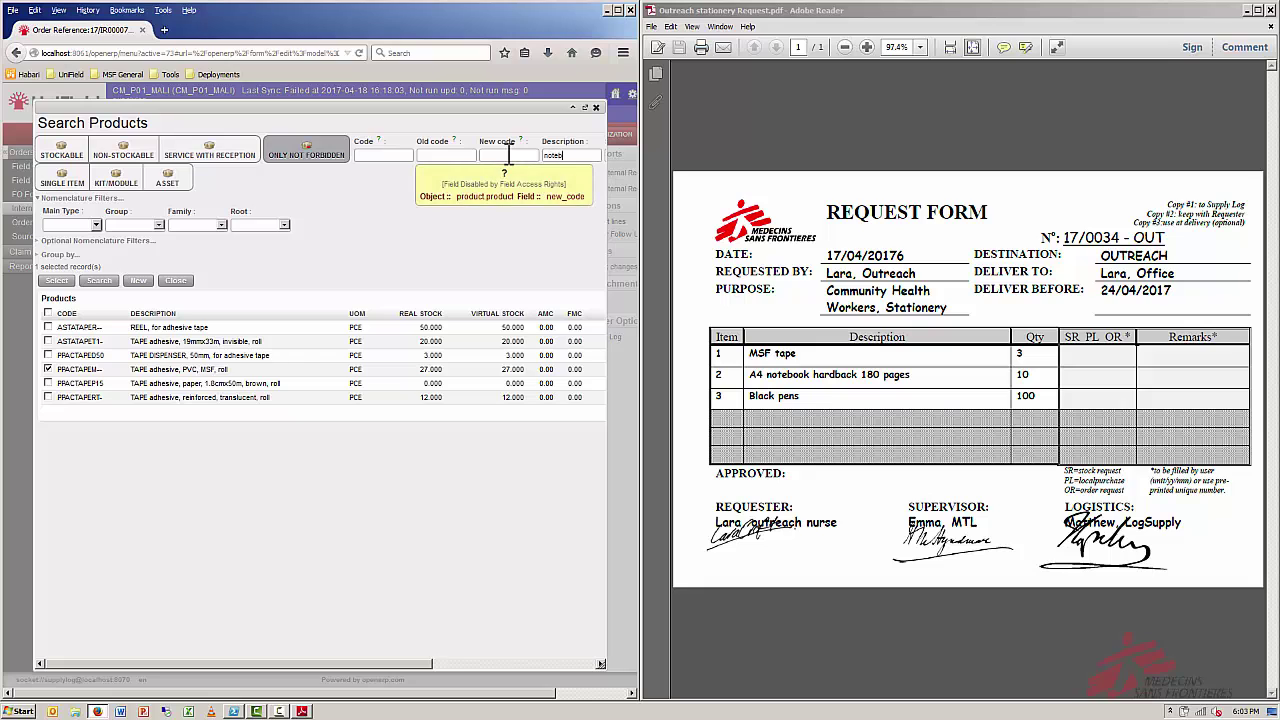
text(ok)
key(Return)
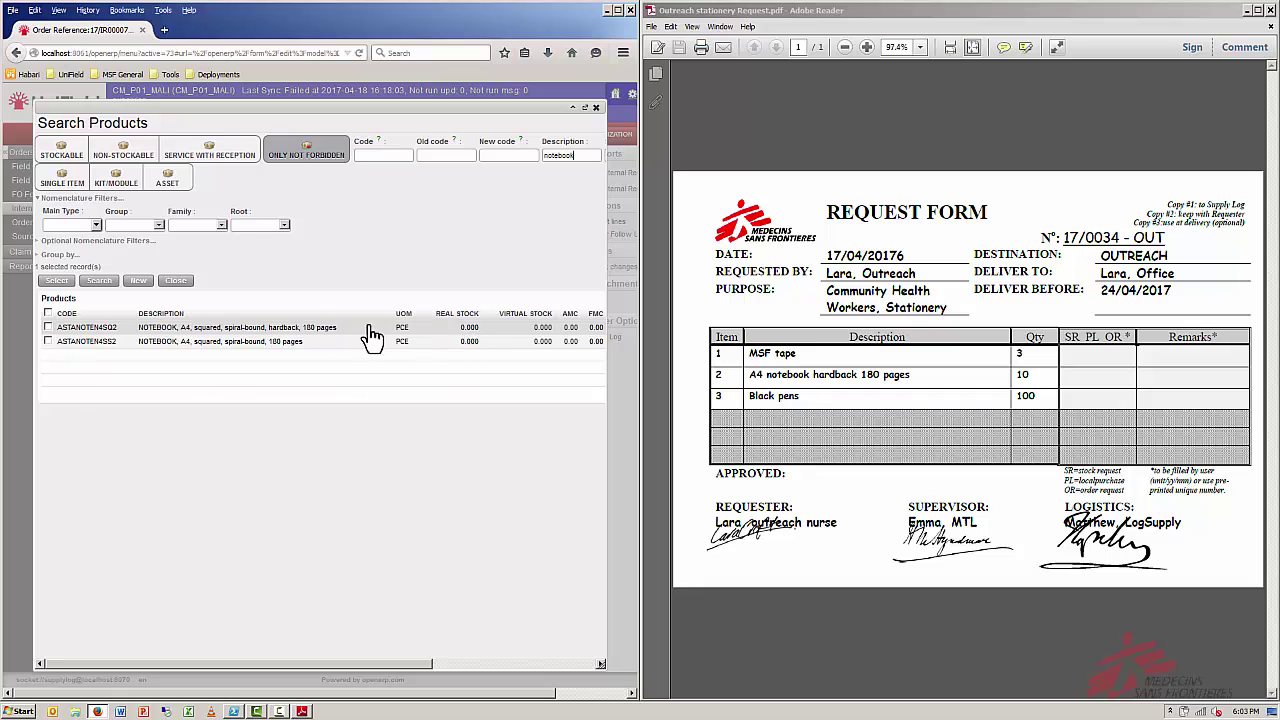
click(48, 327)
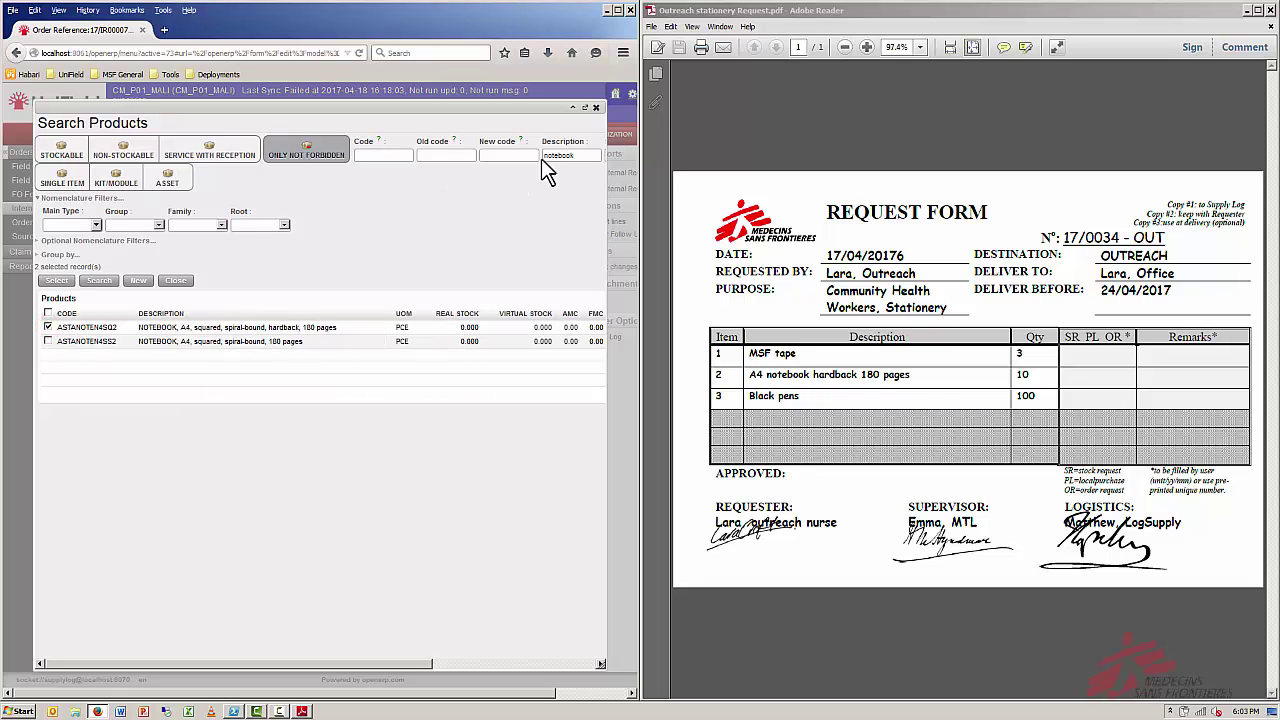
double_click(585, 160)
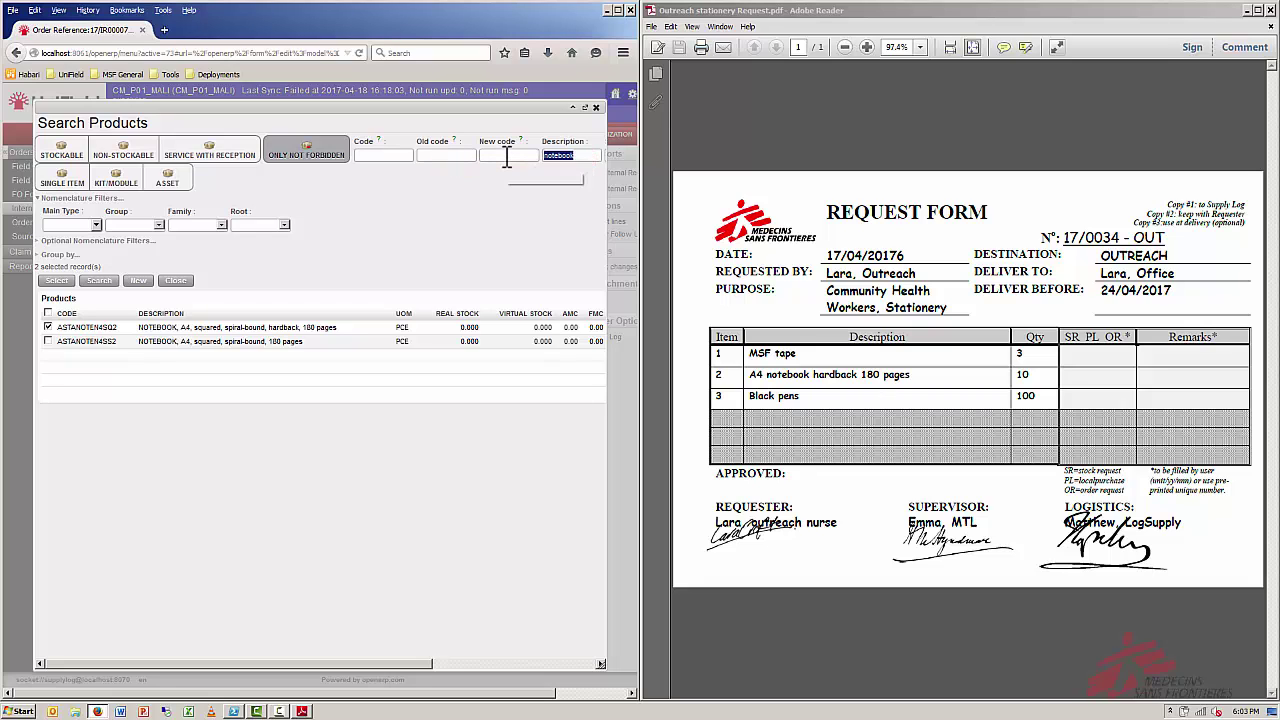
text(pen)
key(Return)
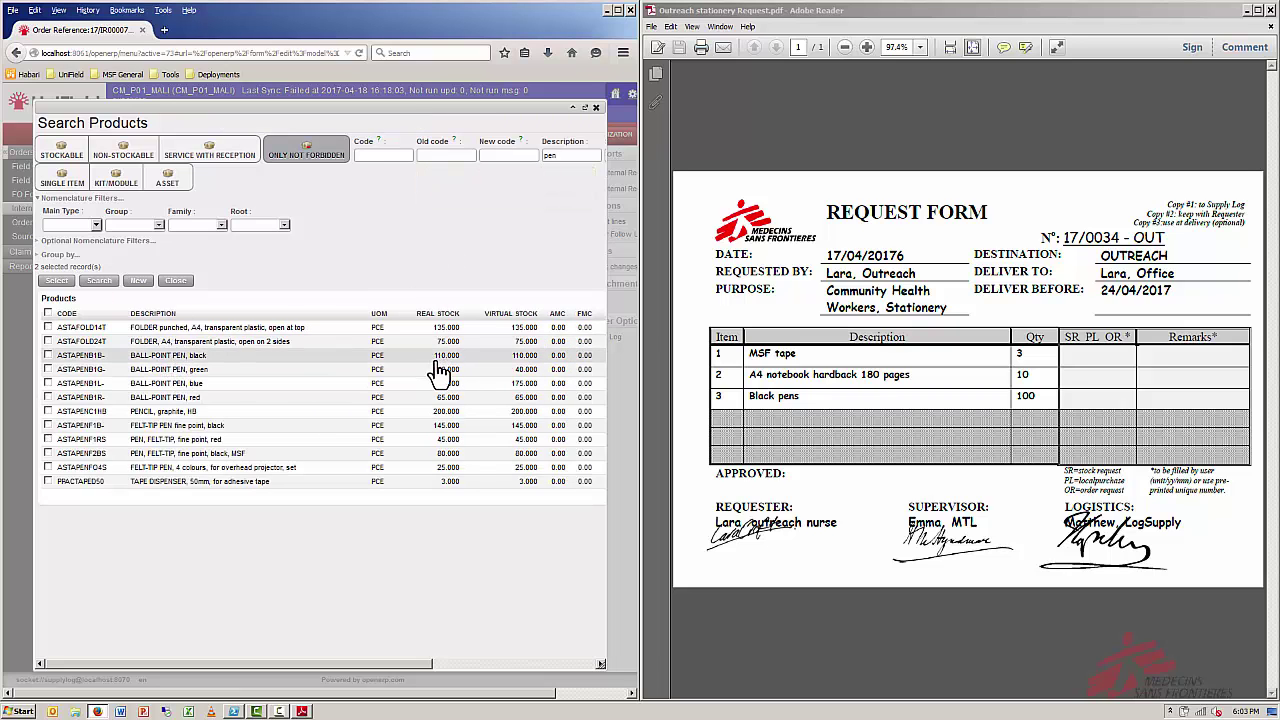
click(47, 356)
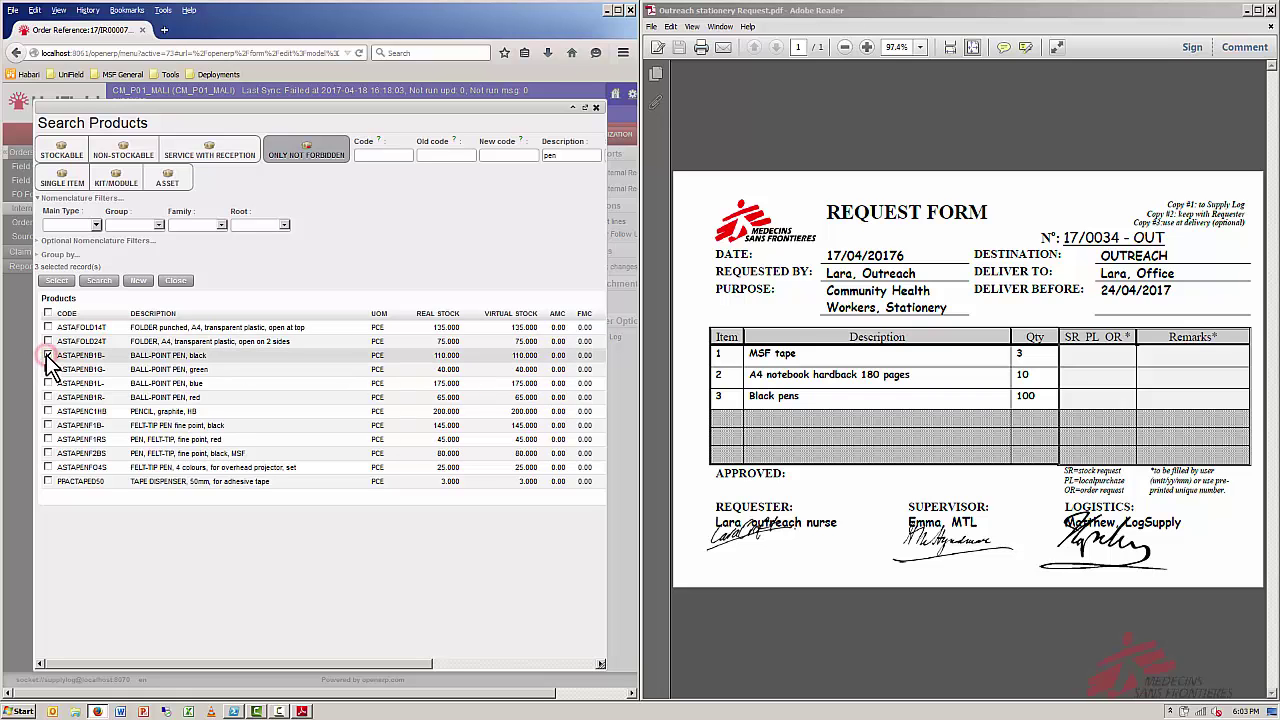
click(57, 281)
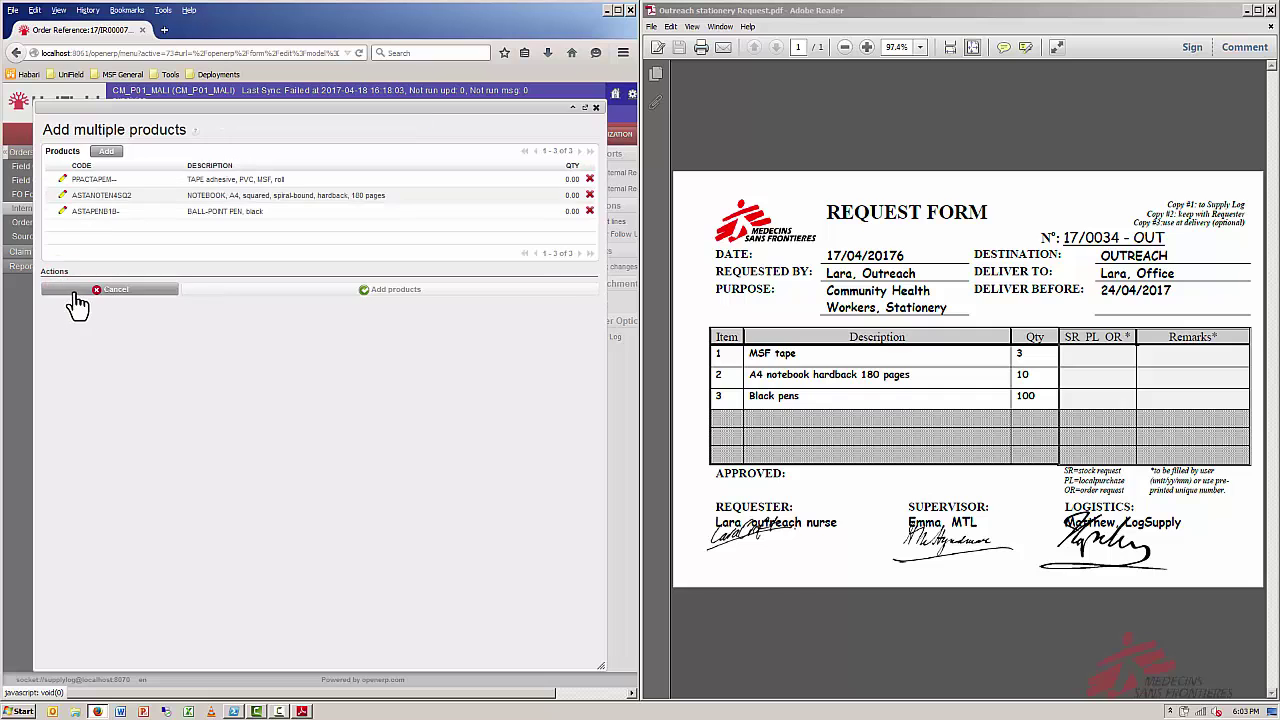
Step: Add the three products and set quantities: notebook 10, ball-point pens 100, tape 3
click(420, 296)
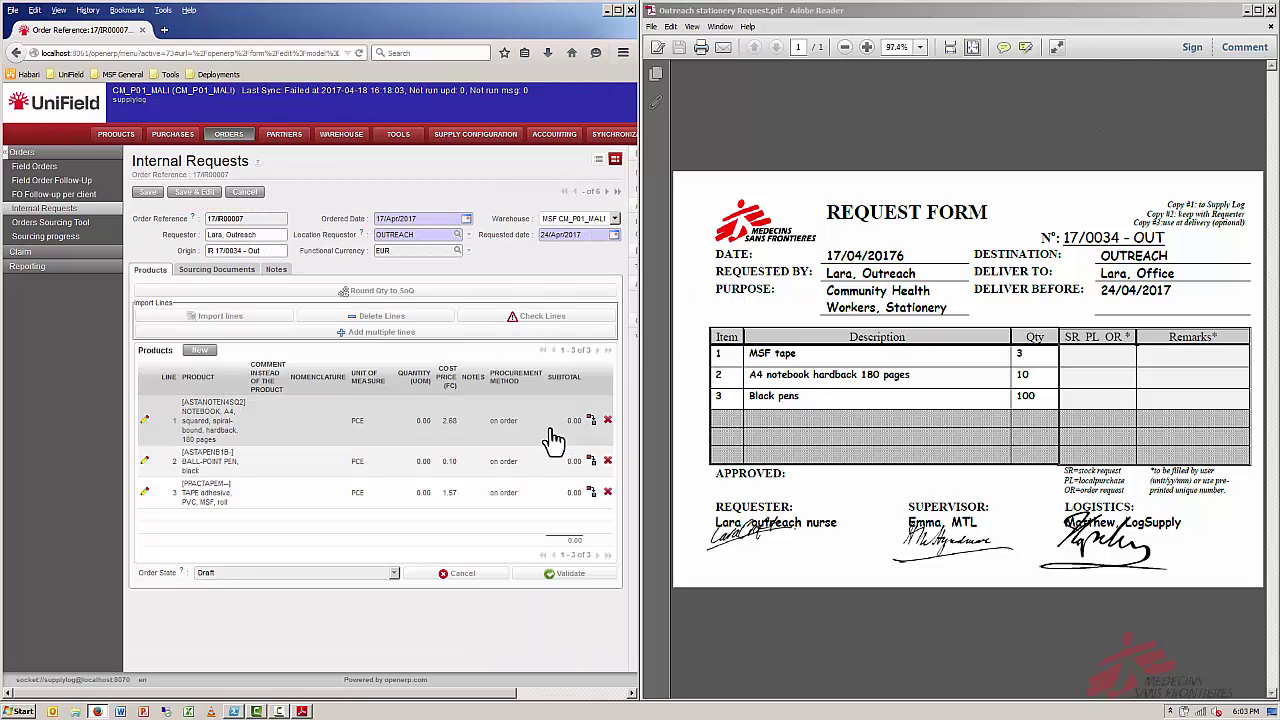
click(421, 421)
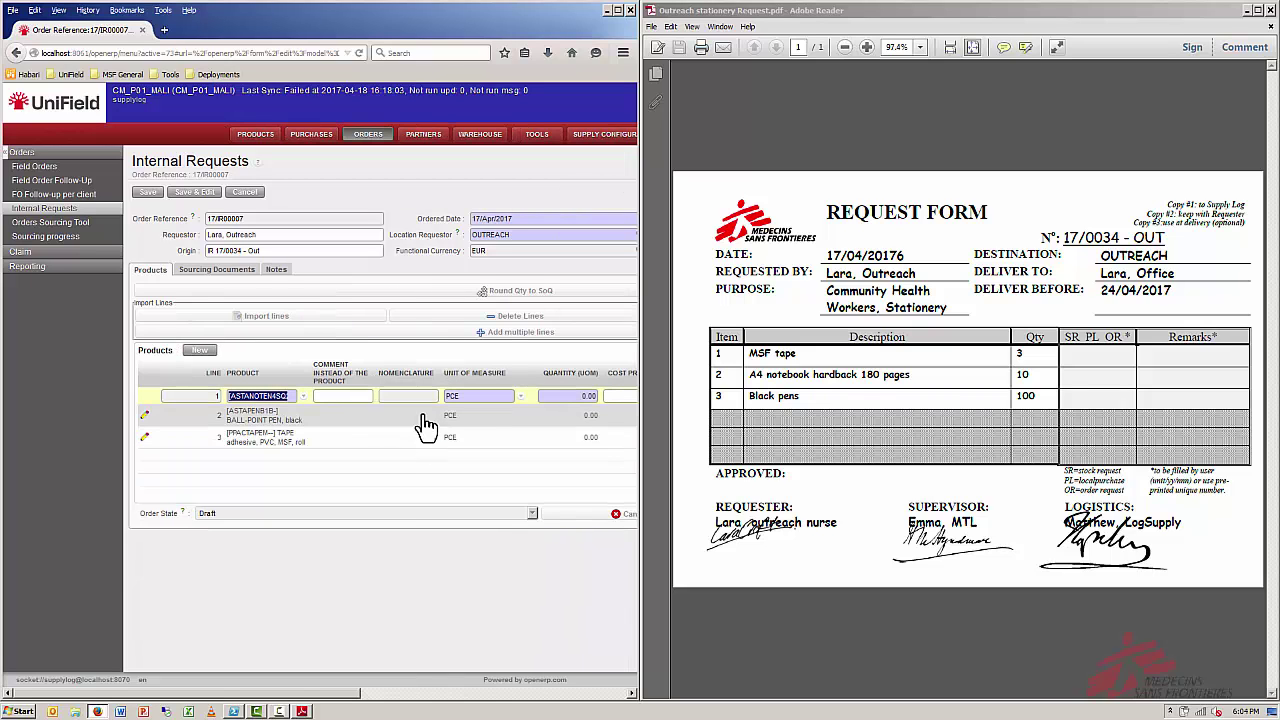
click(565, 398)
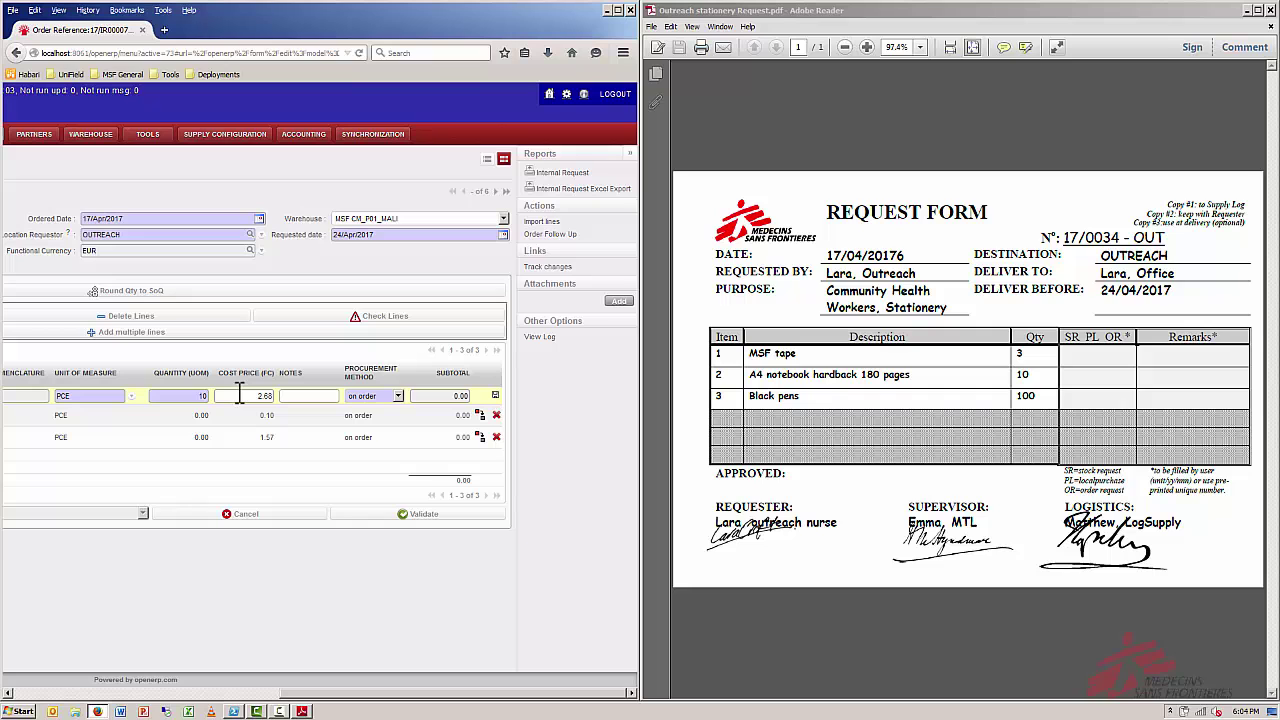
click(230, 455)
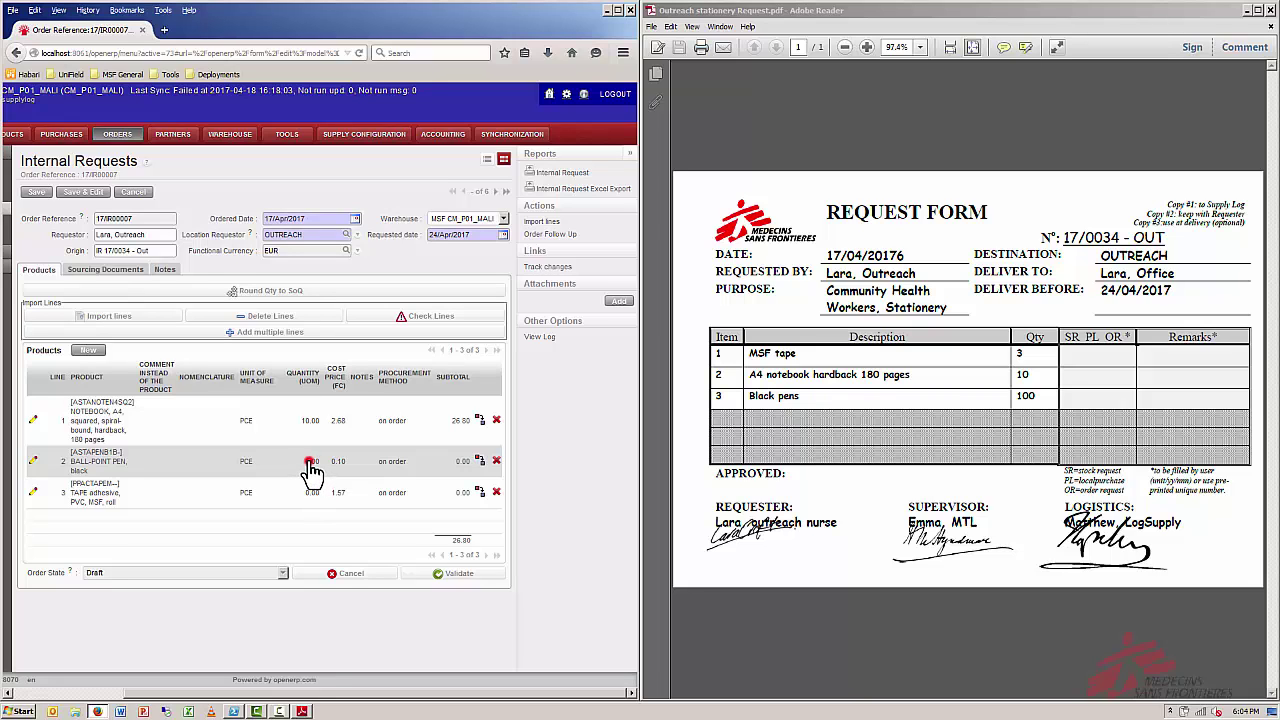
click(310, 462)
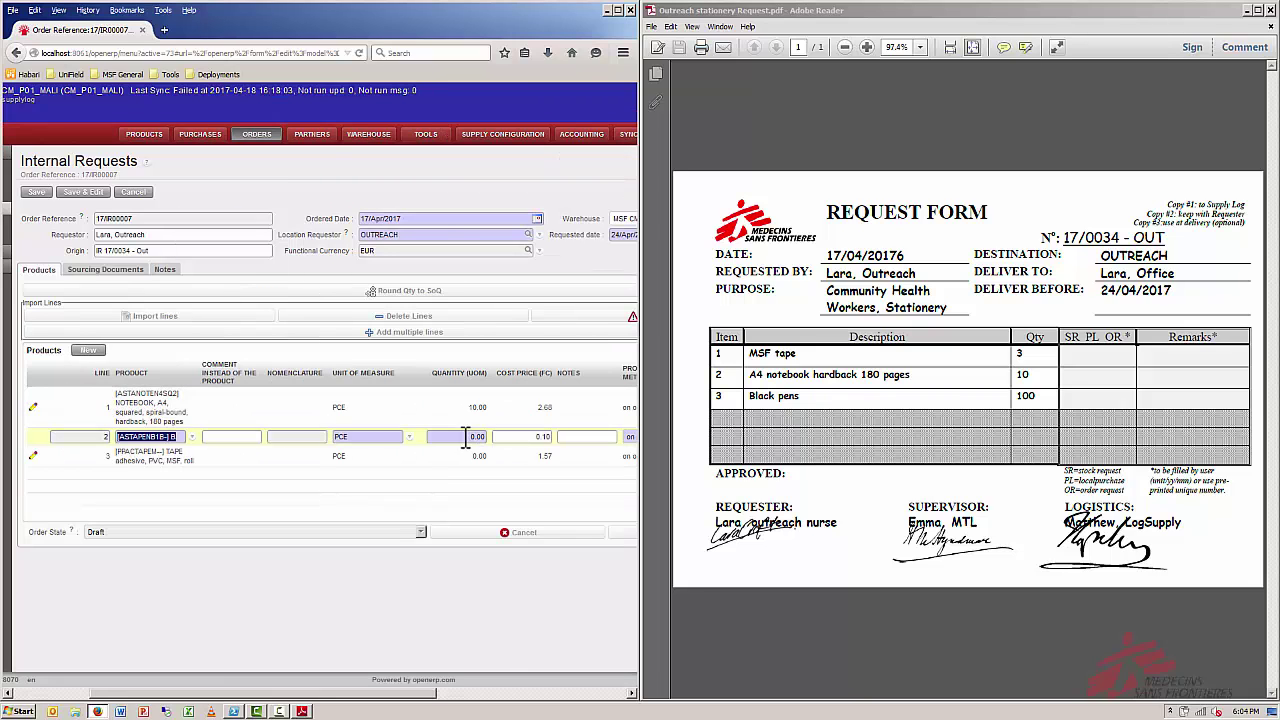
click(465, 438)
text(1)
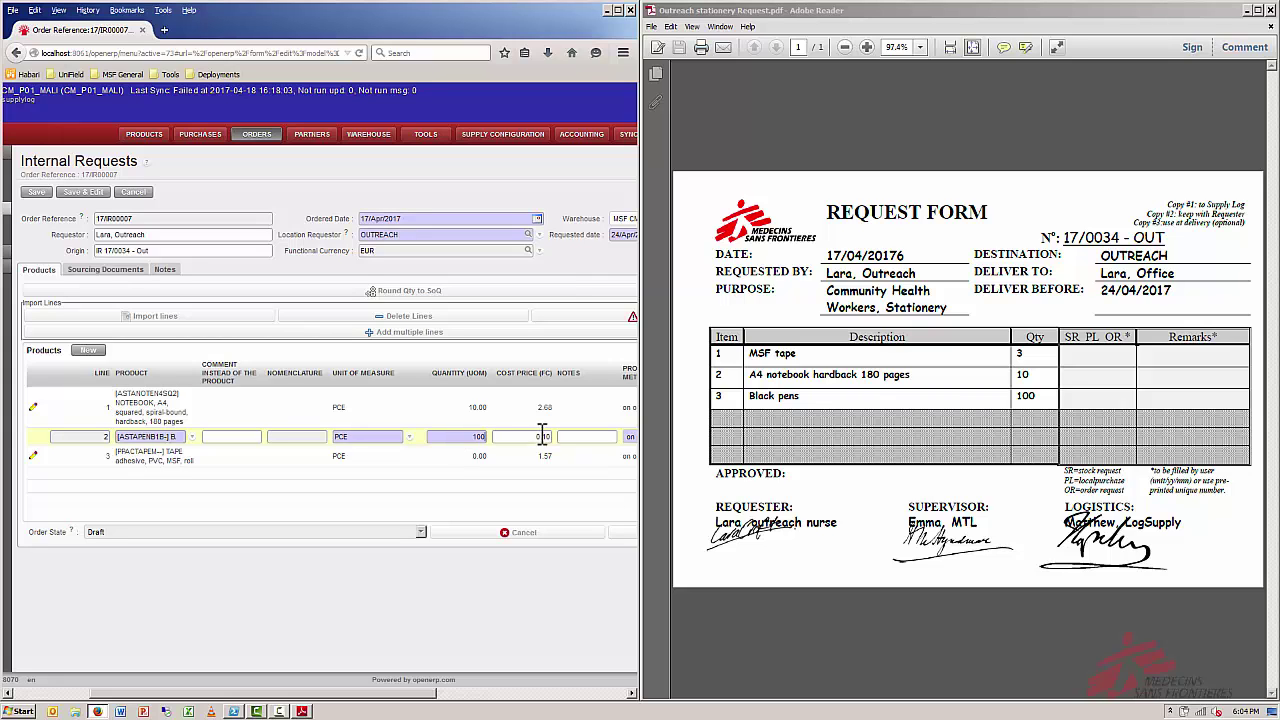
click(488, 462)
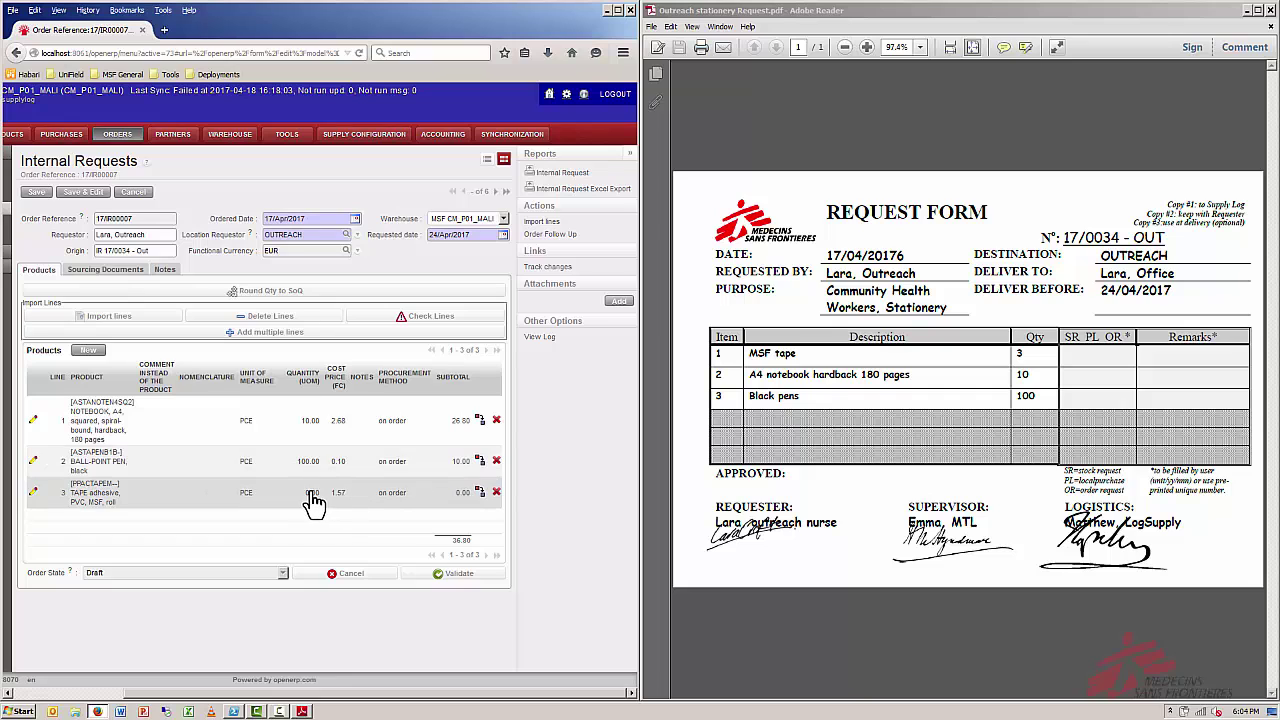
click(307, 495)
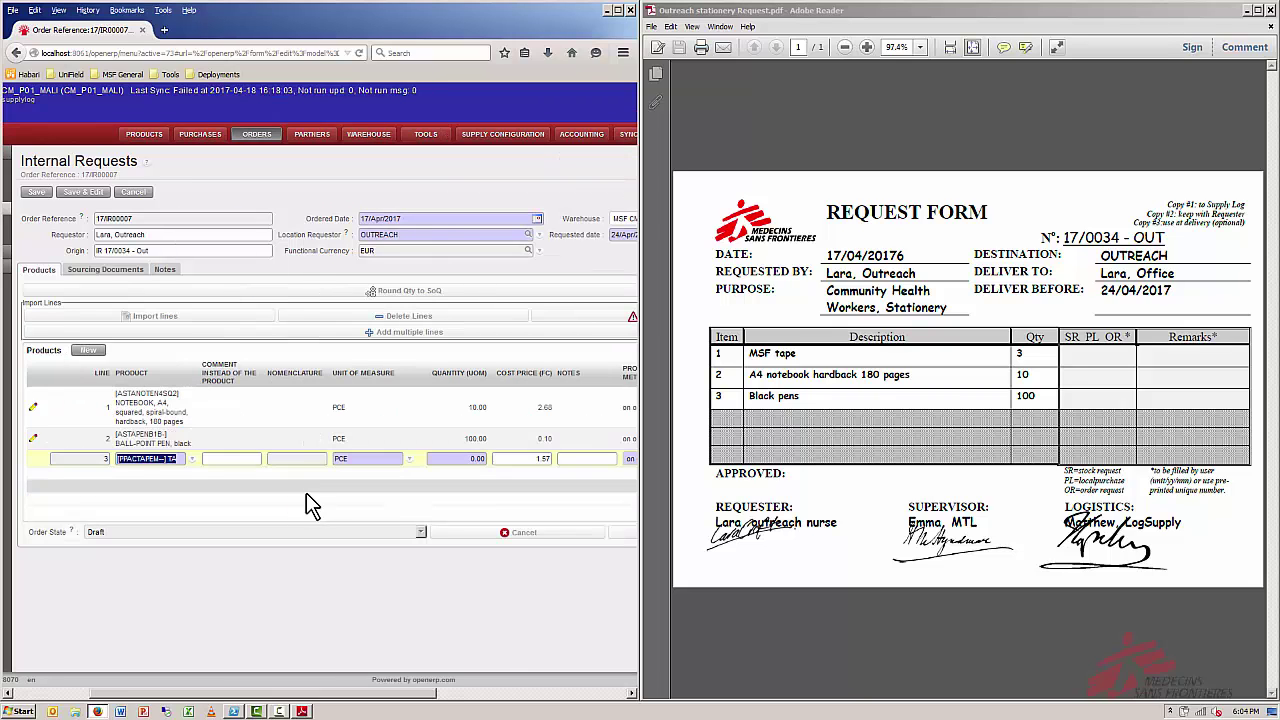
click(458, 460)
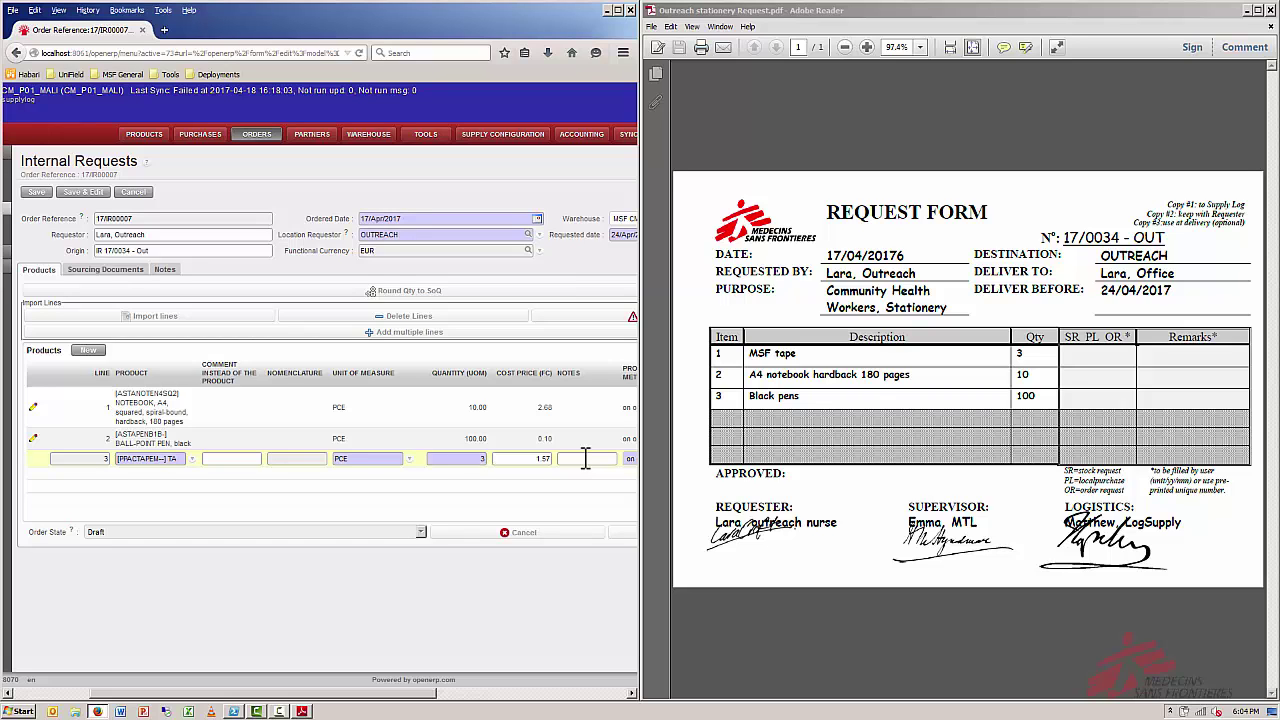
key(Return)
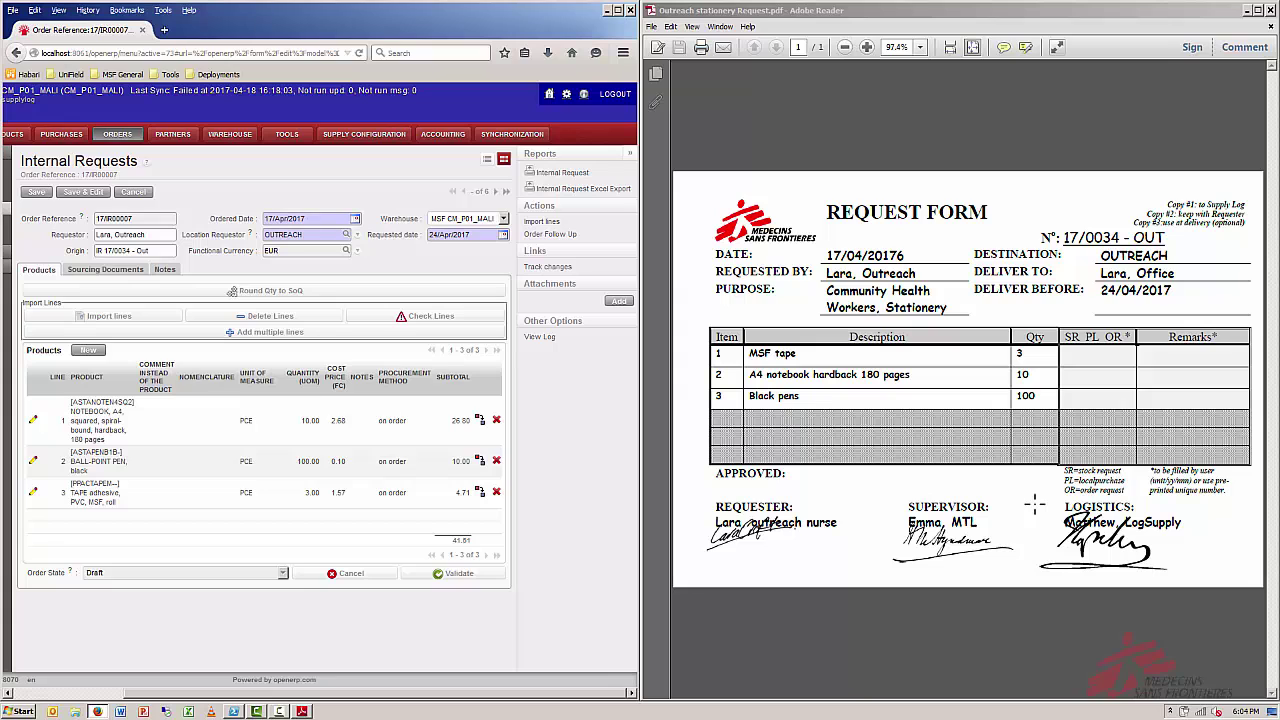
Step: Validate internal request 17/IR00007, close the PDF form and maximize Firefox
click(465, 575)
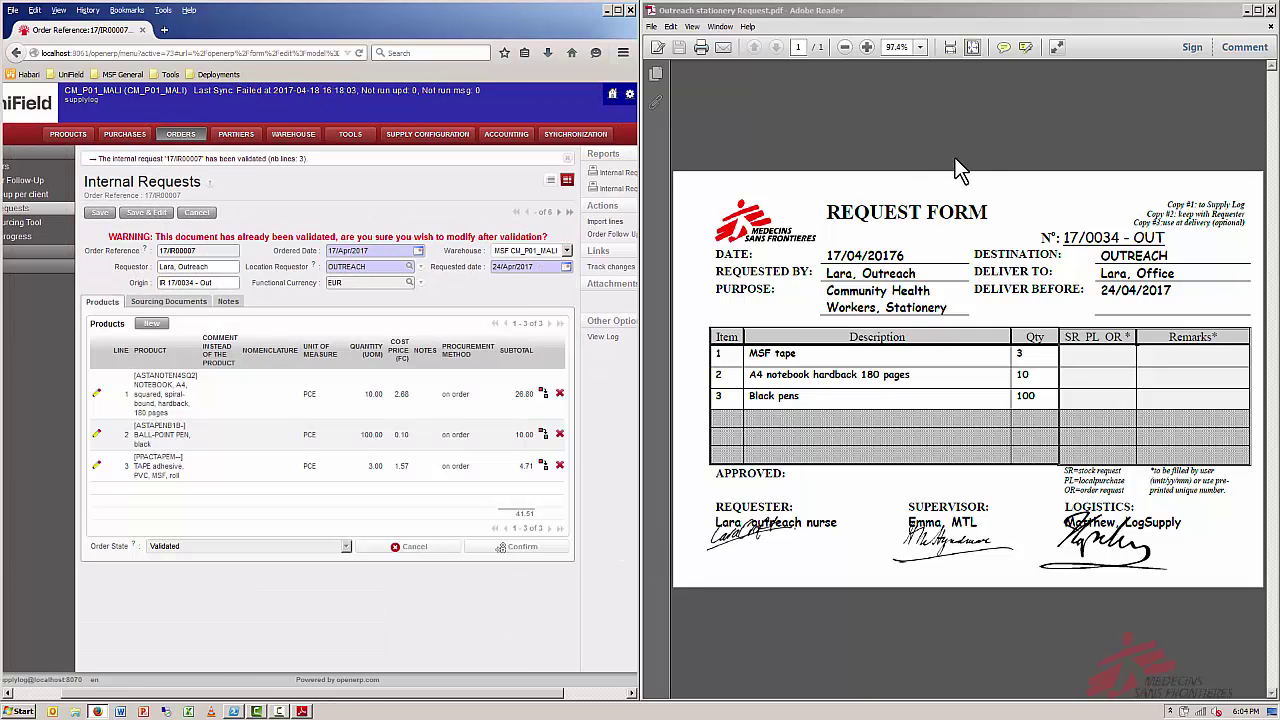
click(1271, 10)
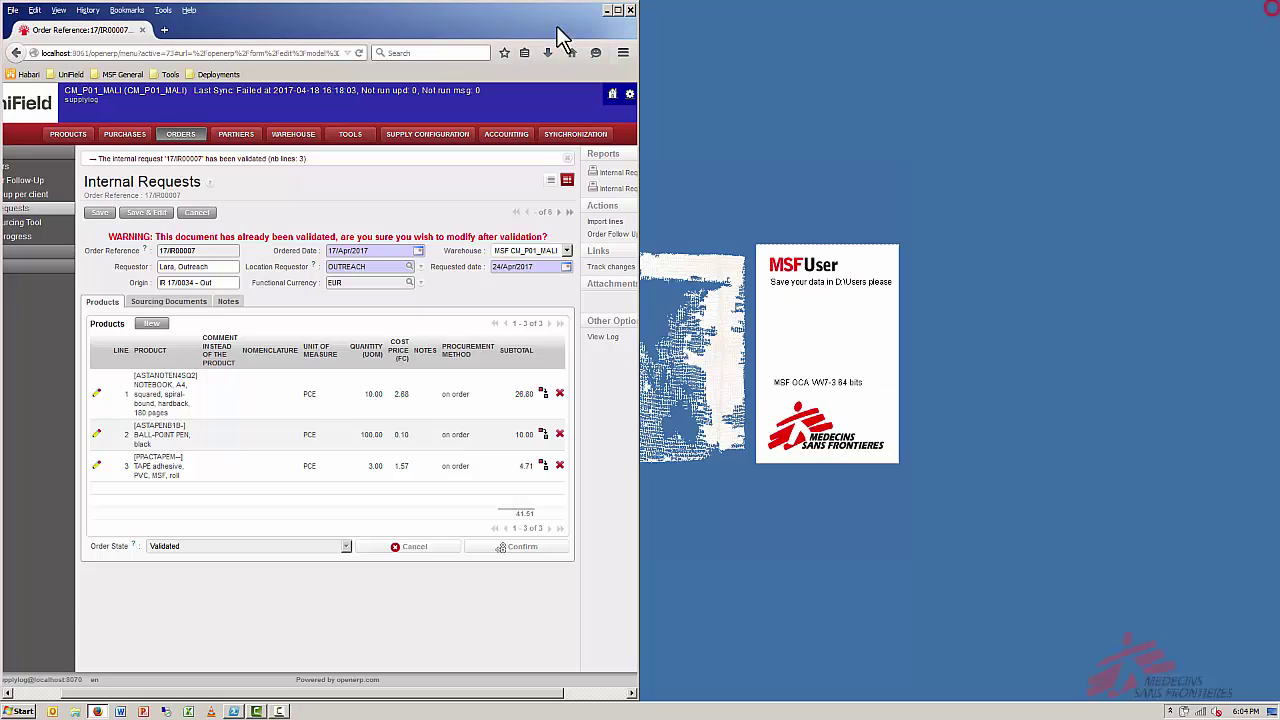
click(617, 10)
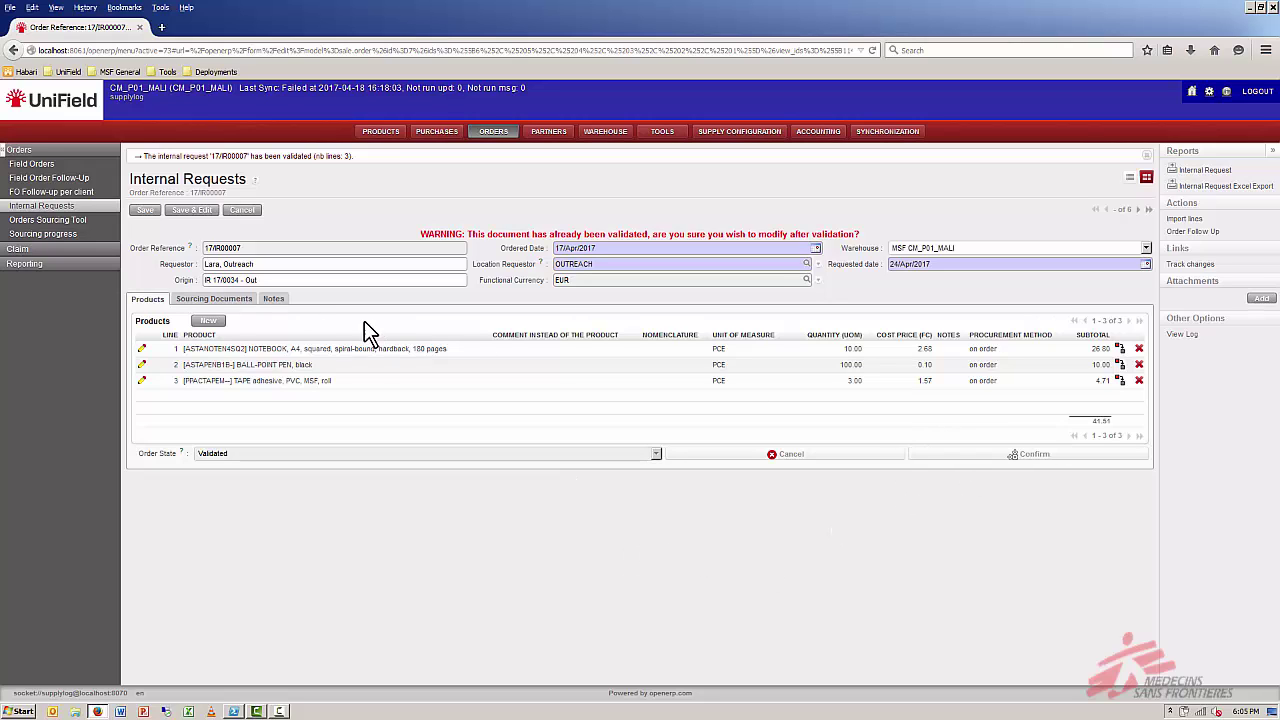
Step: Filter the Orders Sourcing Tool to order 17/IR00007 to show its three lines
click(65, 220)
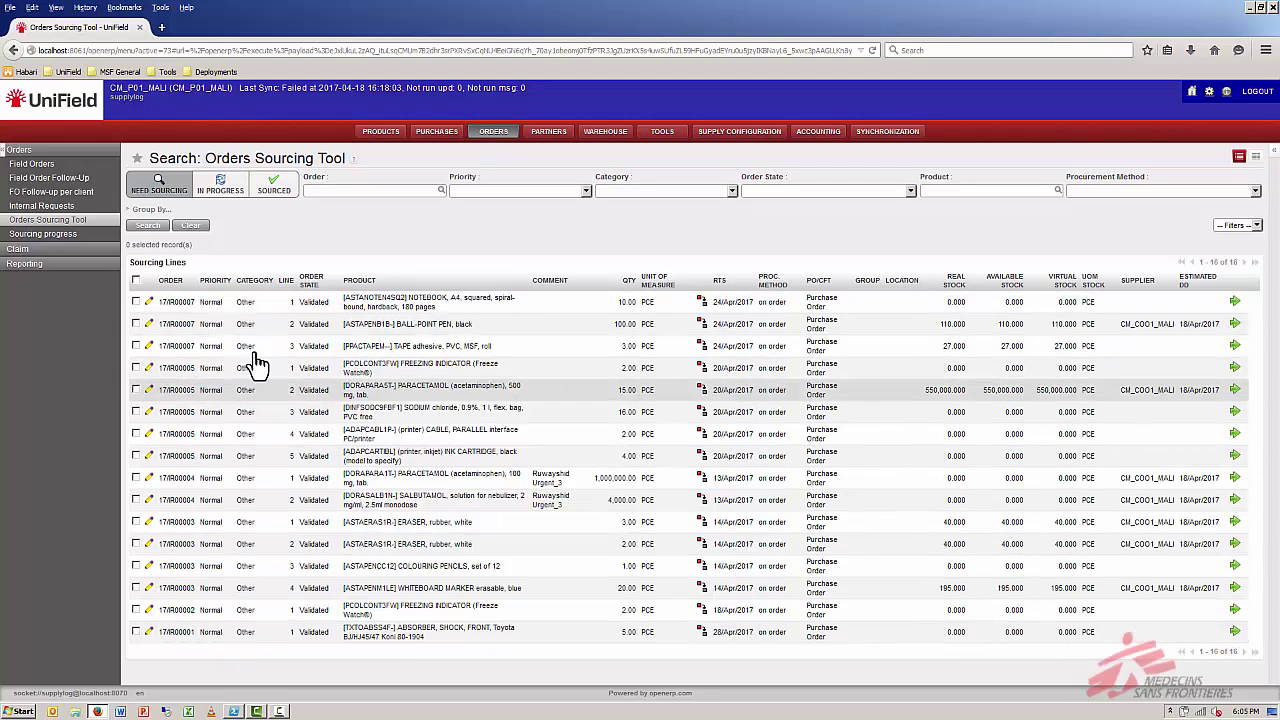
click(403, 190)
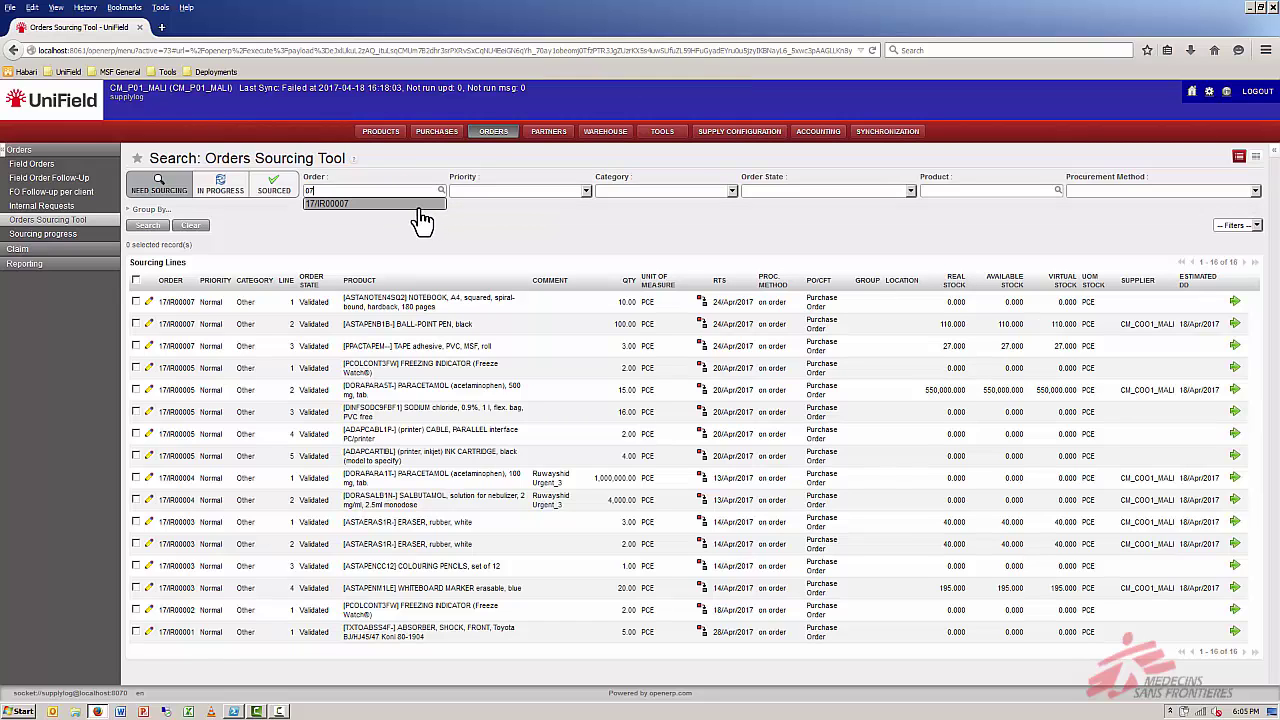
click(340, 205)
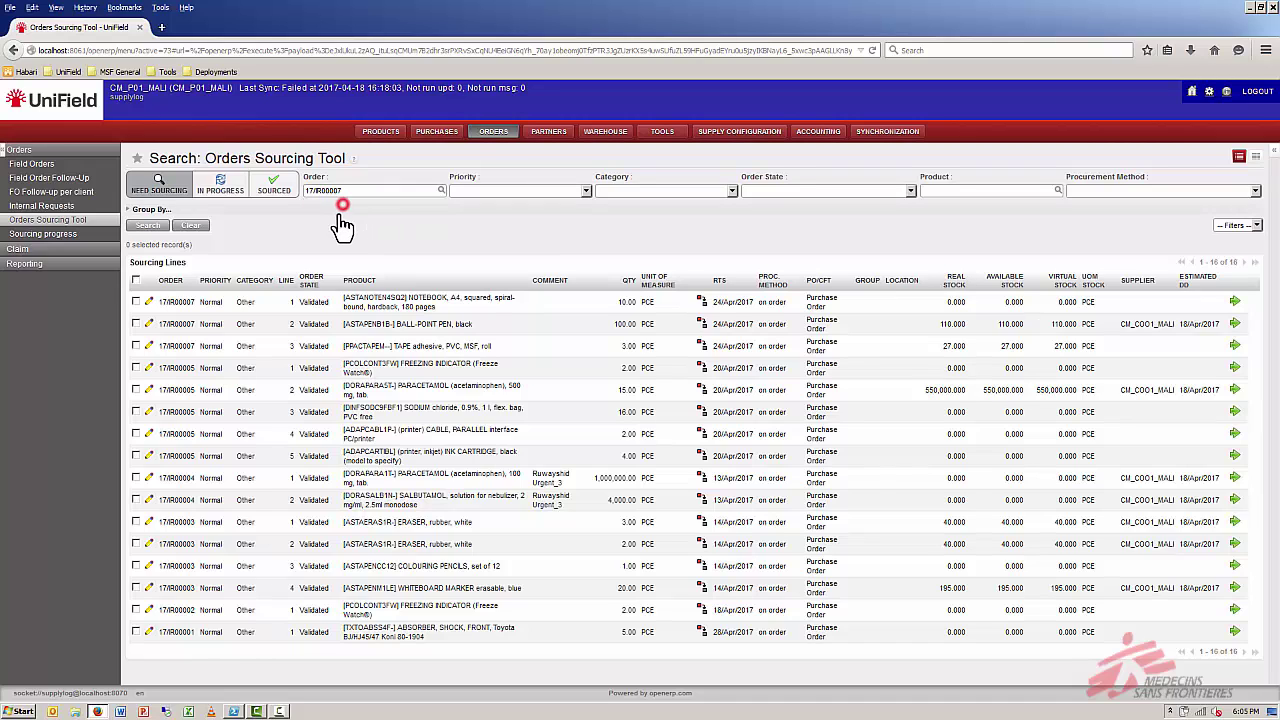
click(157, 227)
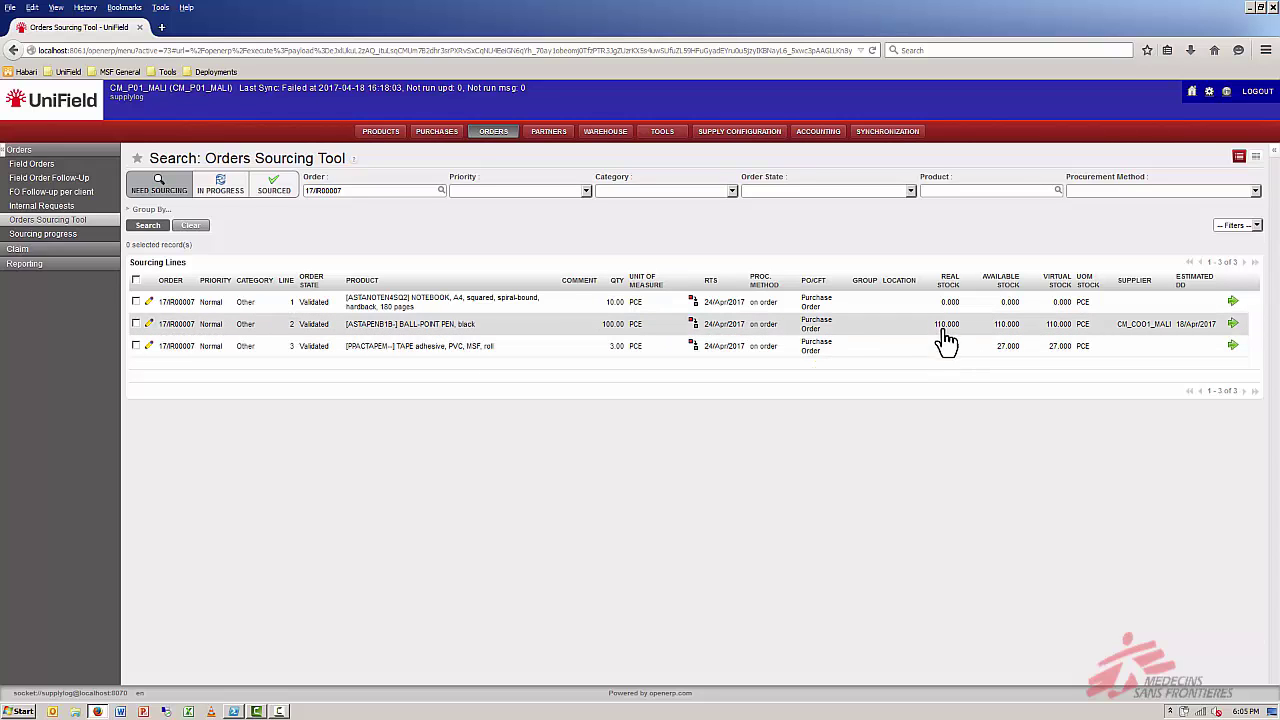
Step: Source the ball-point pen and tape lines from stock at location LOG
click(136, 324)
click(136, 346)
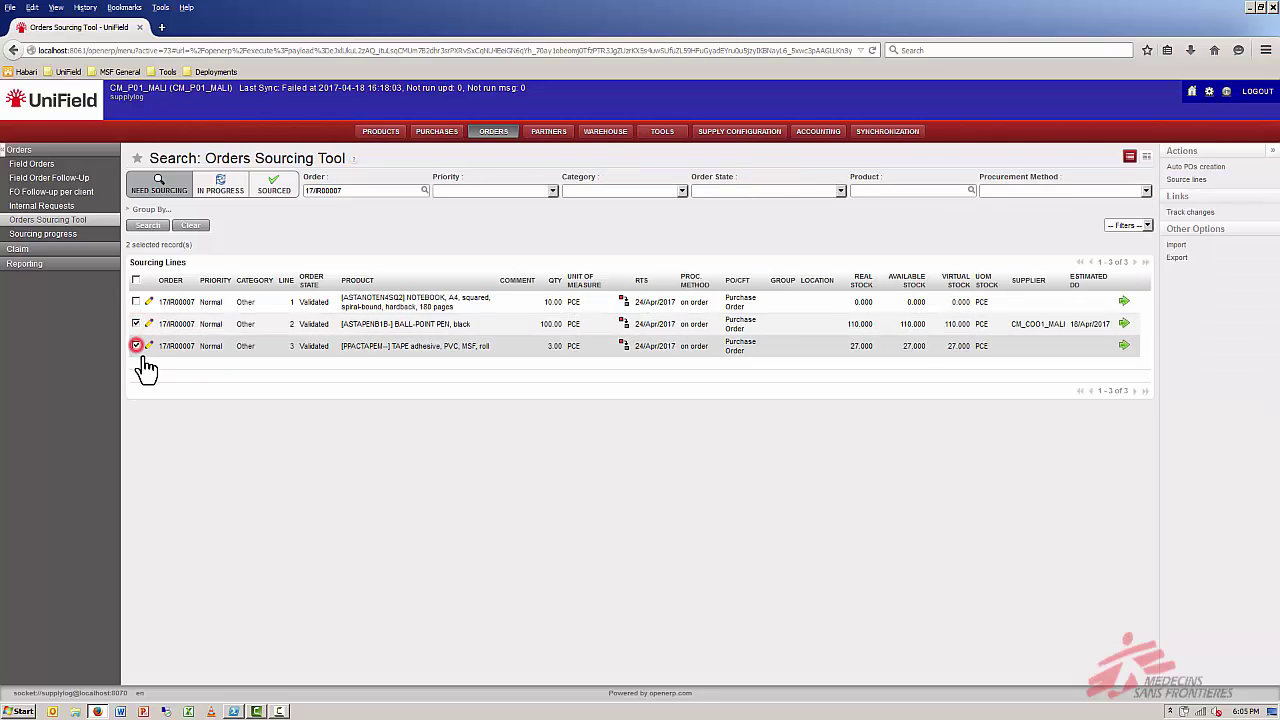
click(1199, 183)
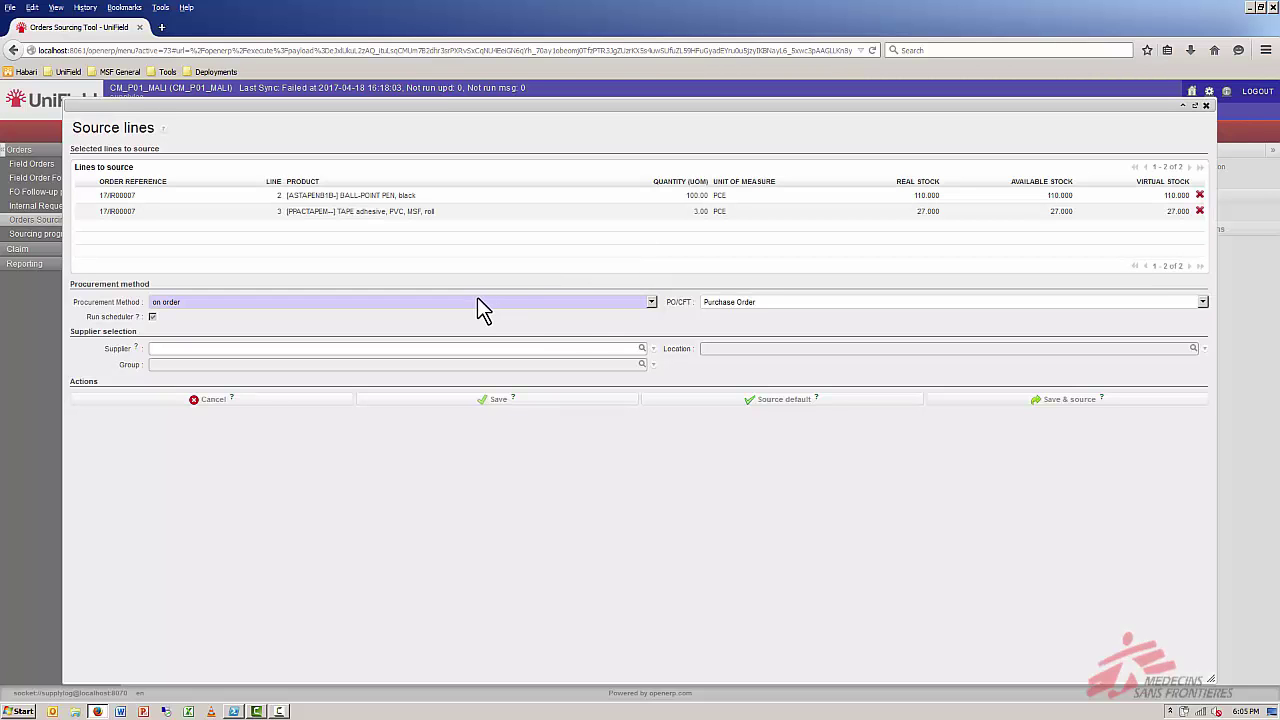
click(476, 299)
click(426, 312)
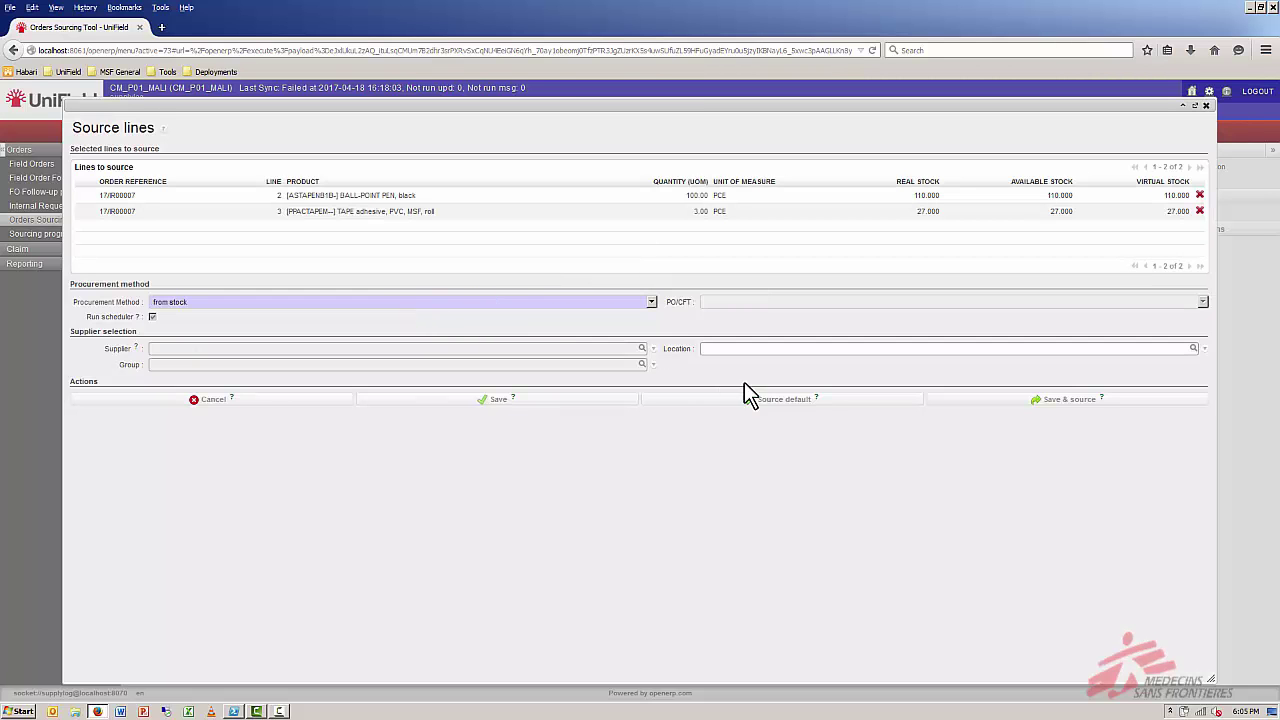
click(1193, 348)
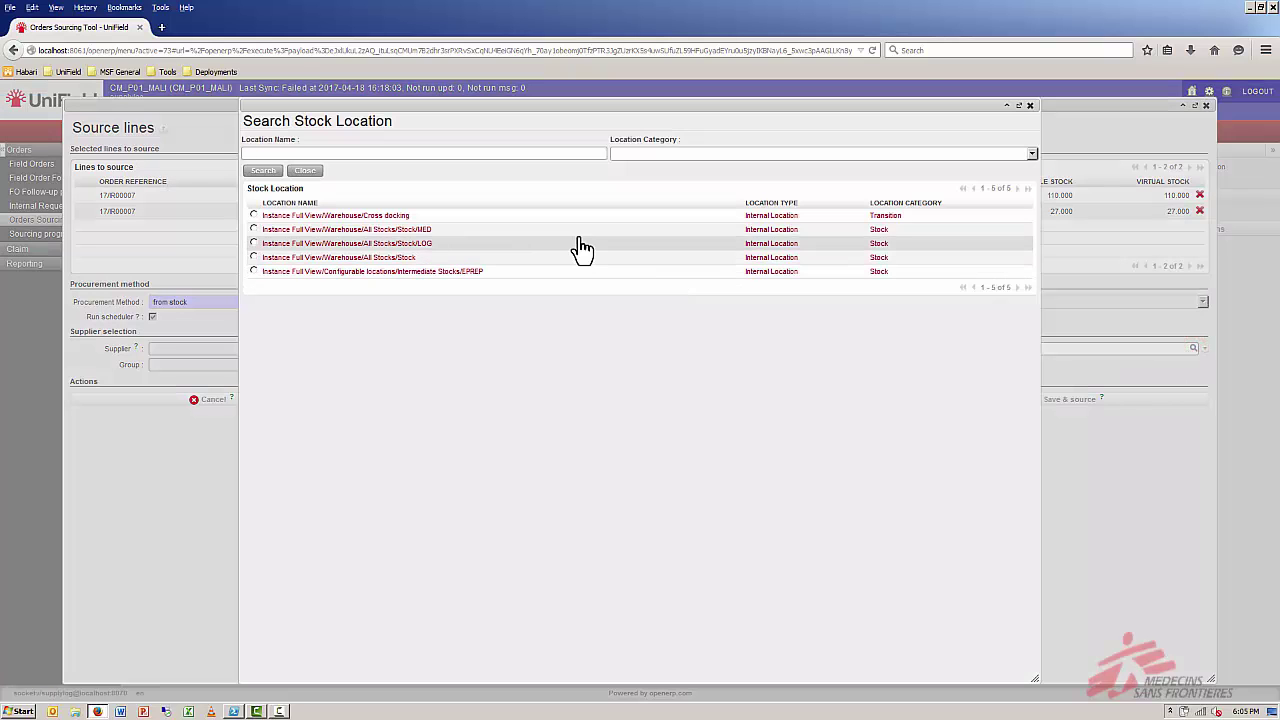
drag(578, 237, 580, 252)
click(480, 246)
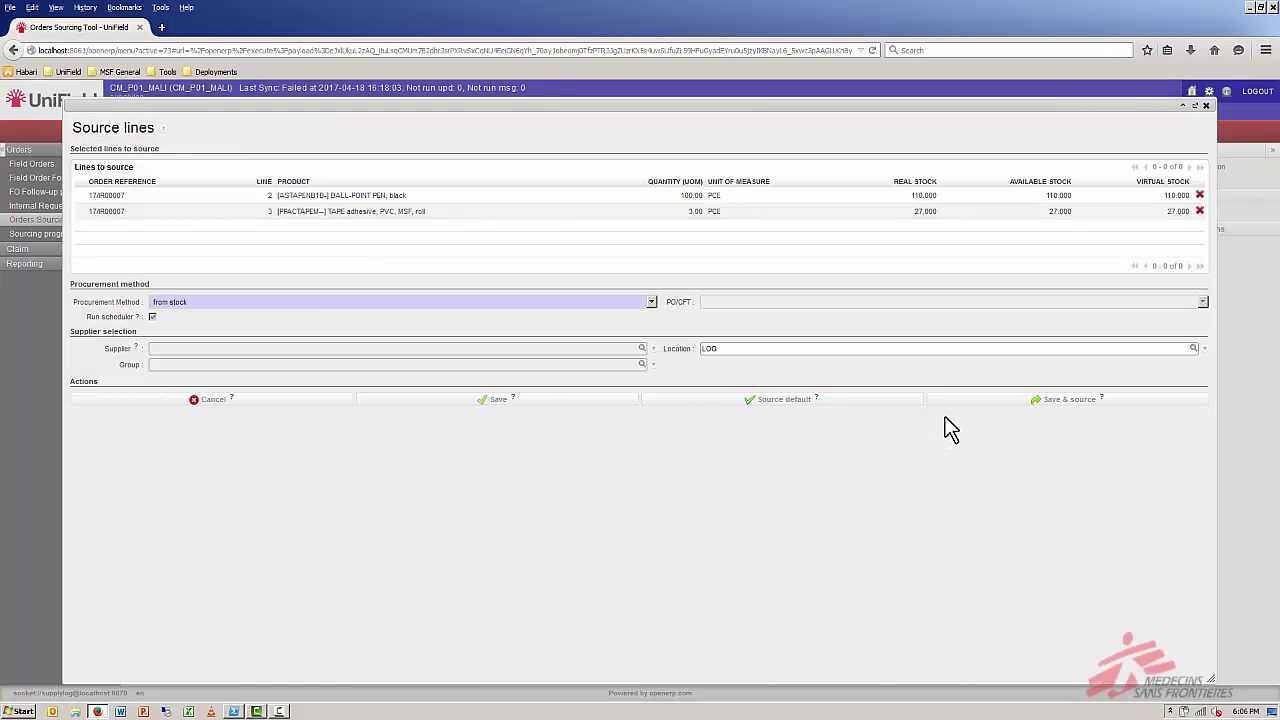
click(1020, 408)
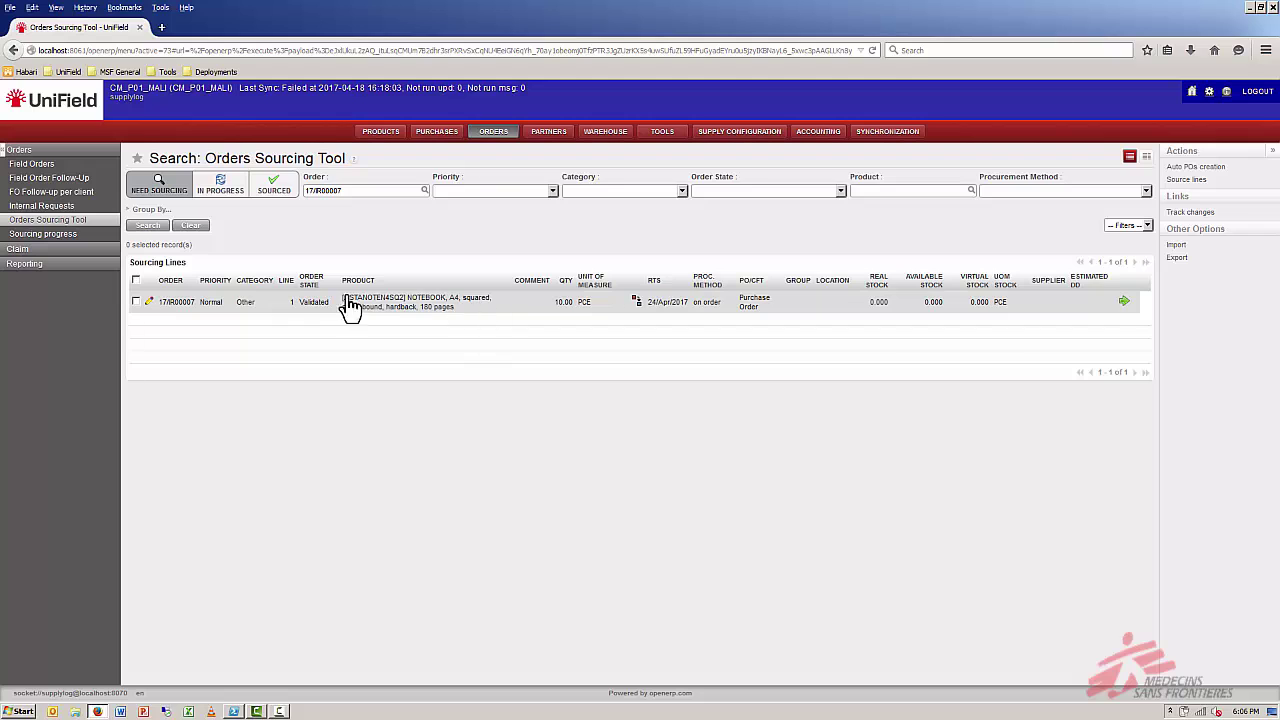
Step: Source the notebook line on order via Purchase Order from supplier A-Team Supply Ltd
click(147, 304)
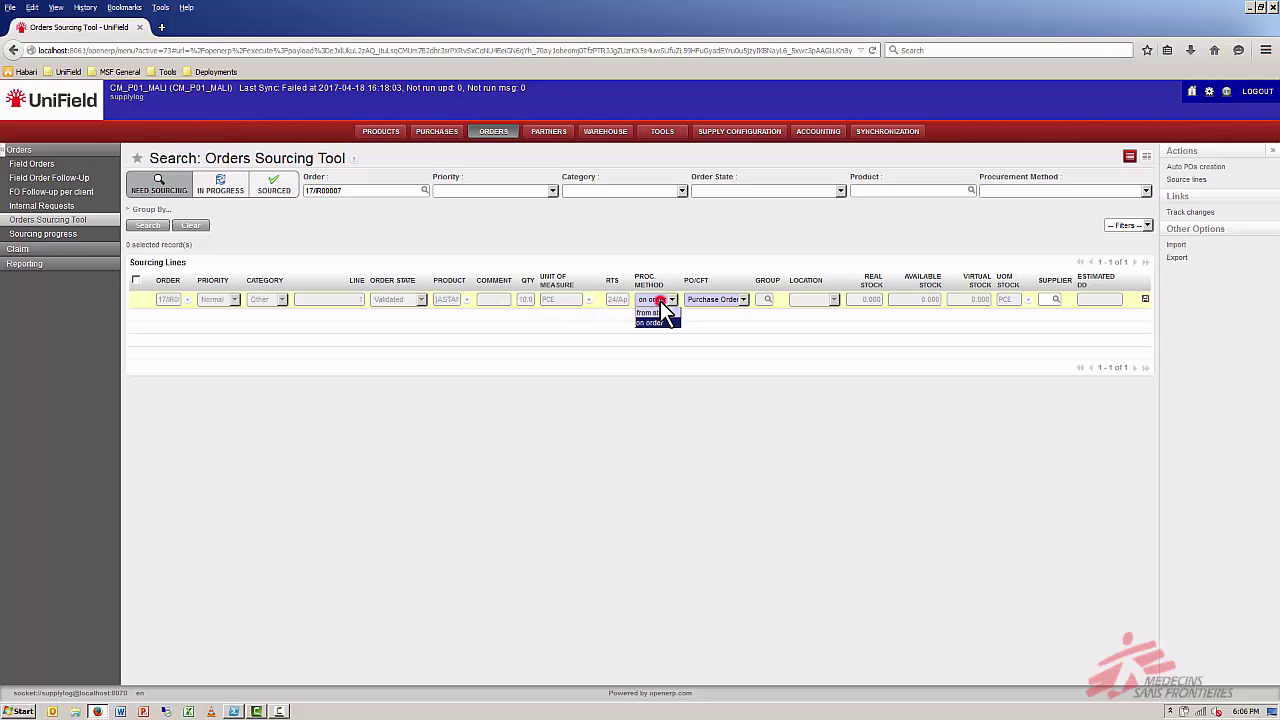
click(660, 322)
click(703, 300)
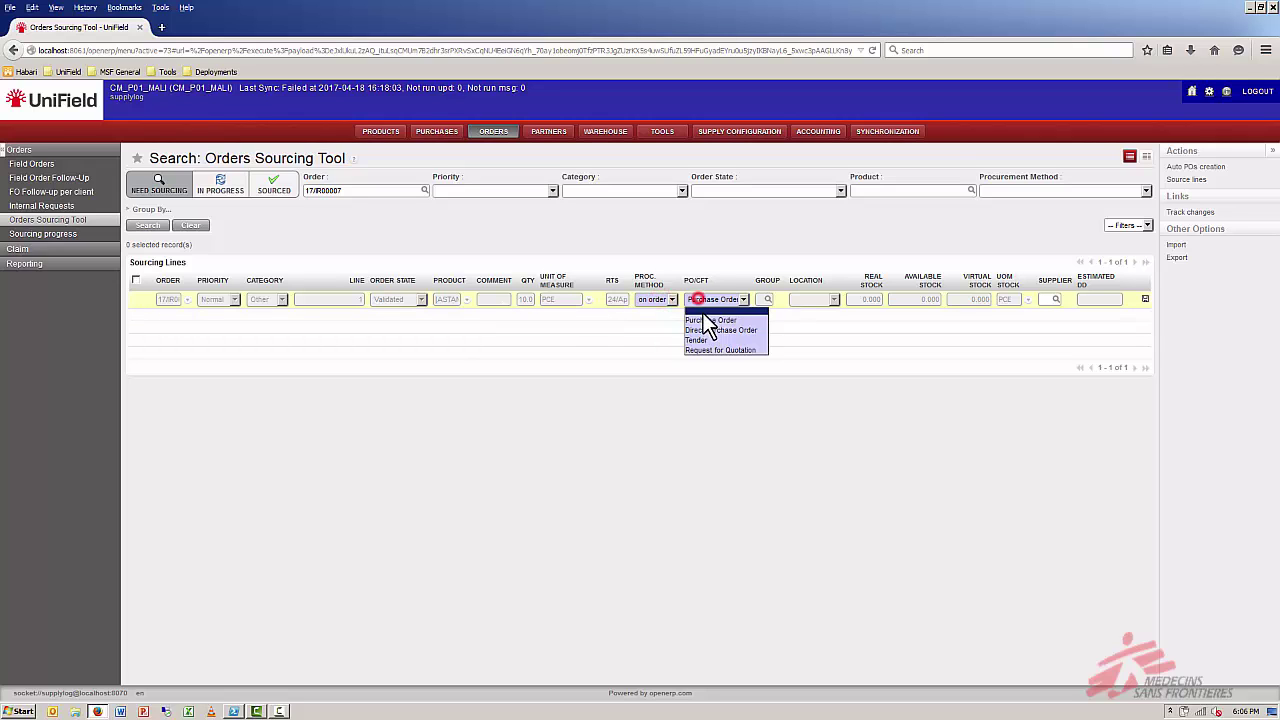
click(703, 320)
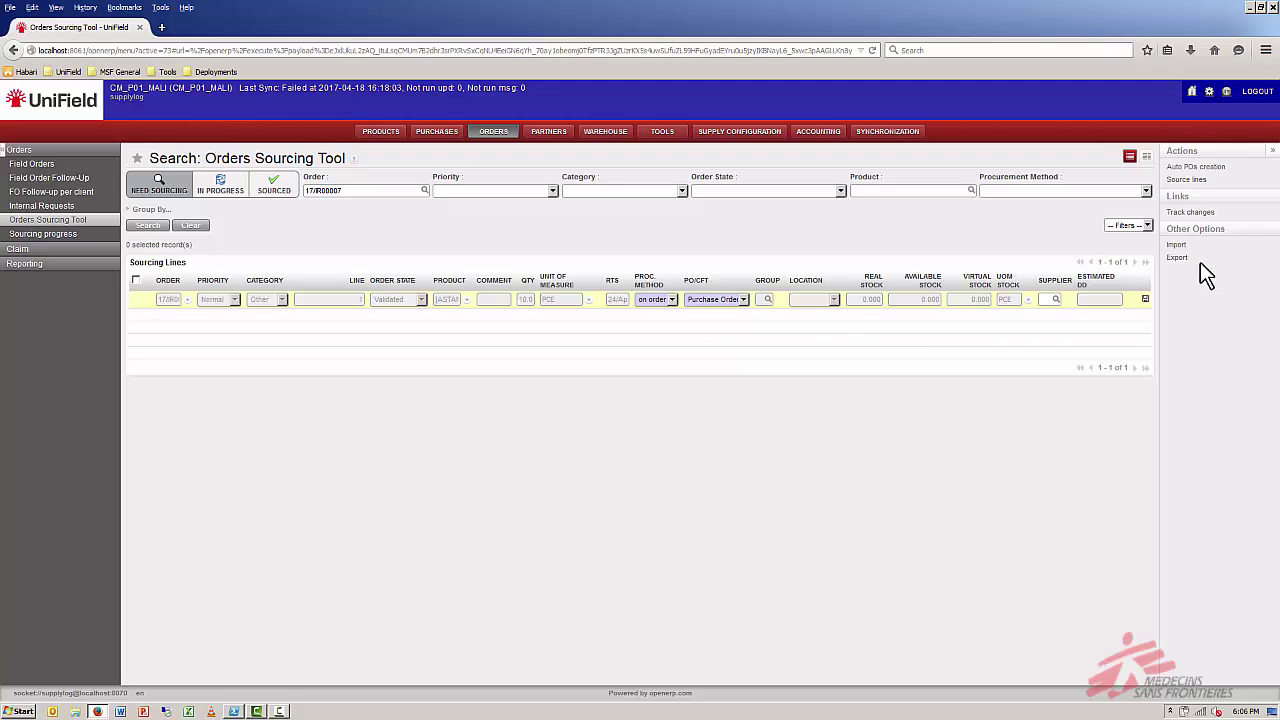
click(1055, 299)
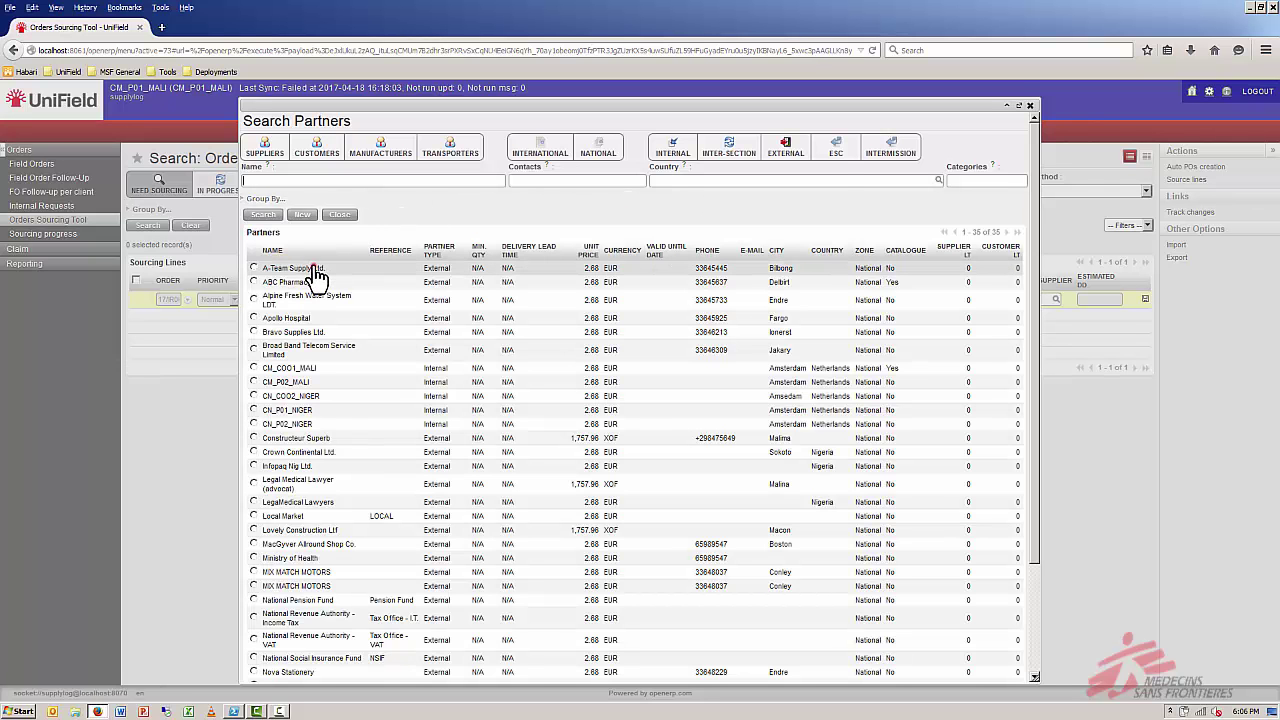
click(314, 270)
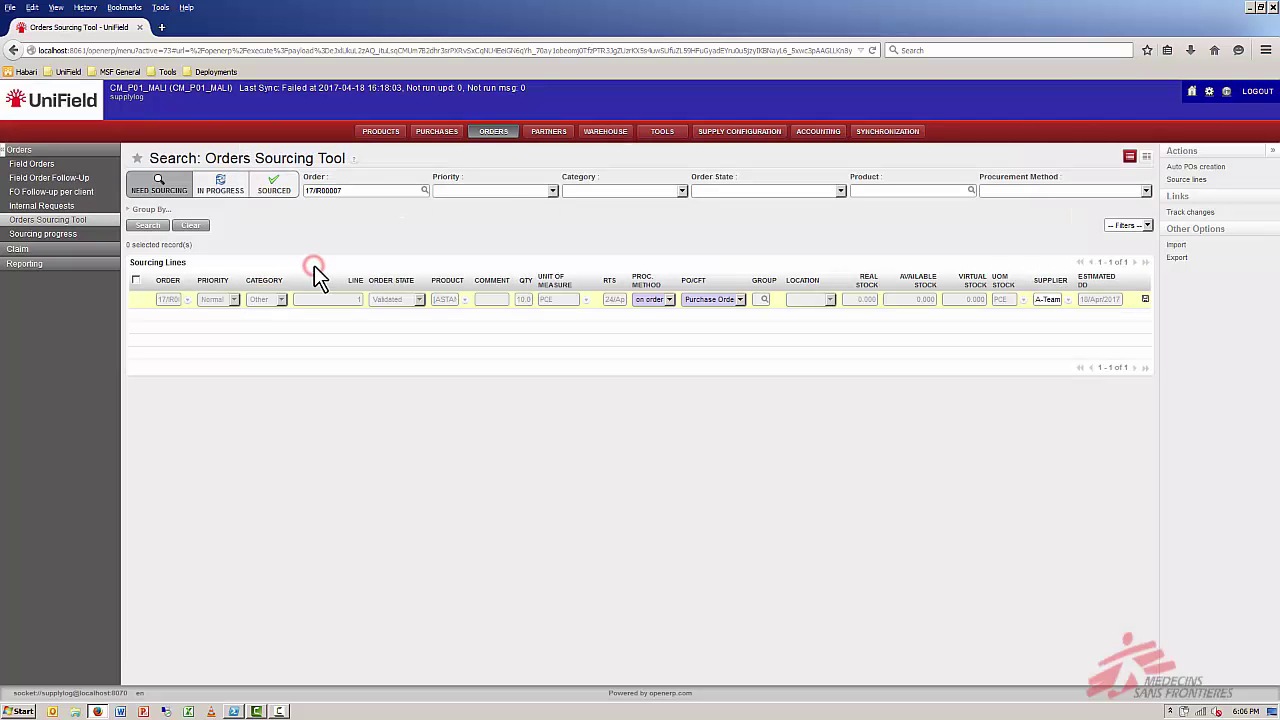
click(1143, 297)
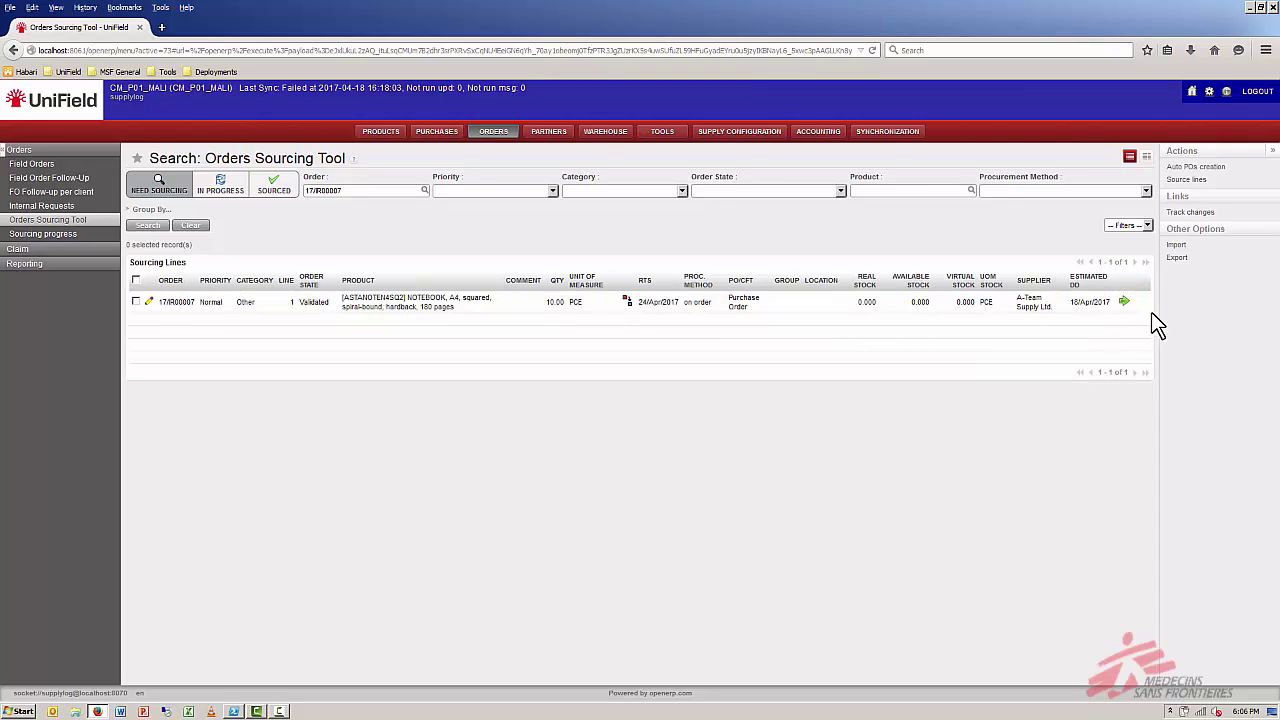
click(1123, 303)
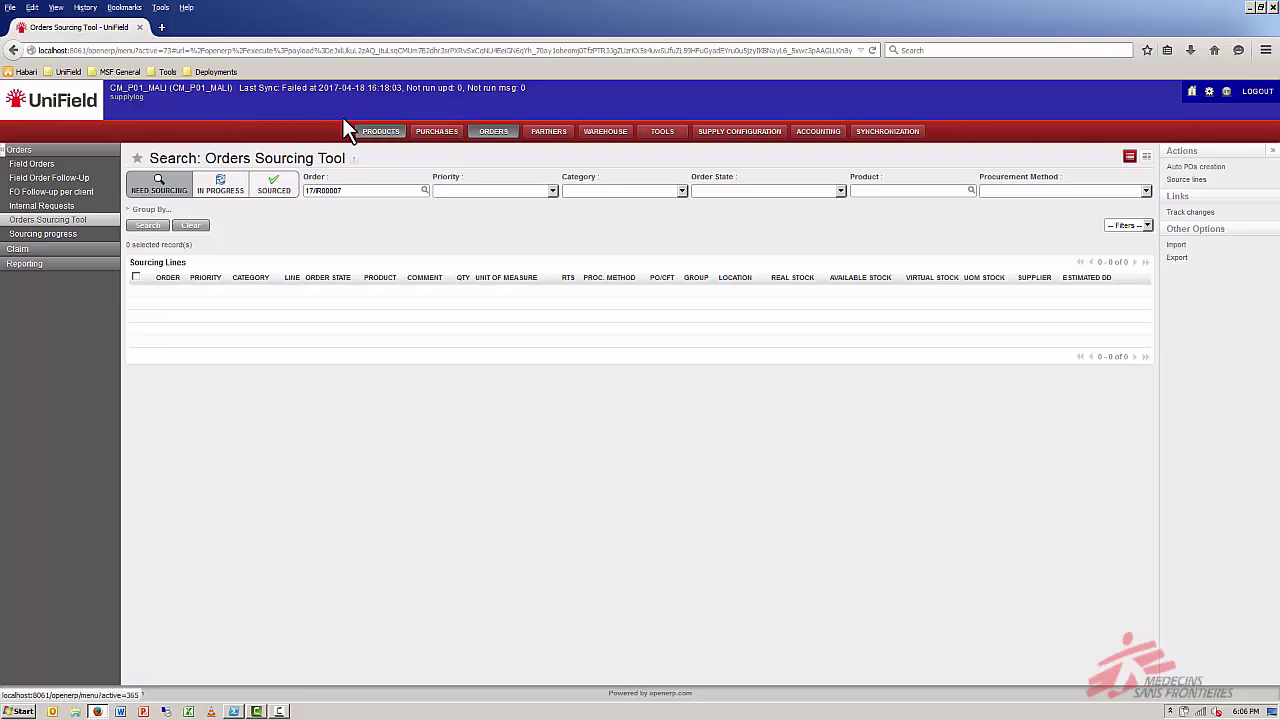
Step: Open internal request 17/IR00007 and show its sourcing documents, including delivery order OUT/00002
click(57, 106)
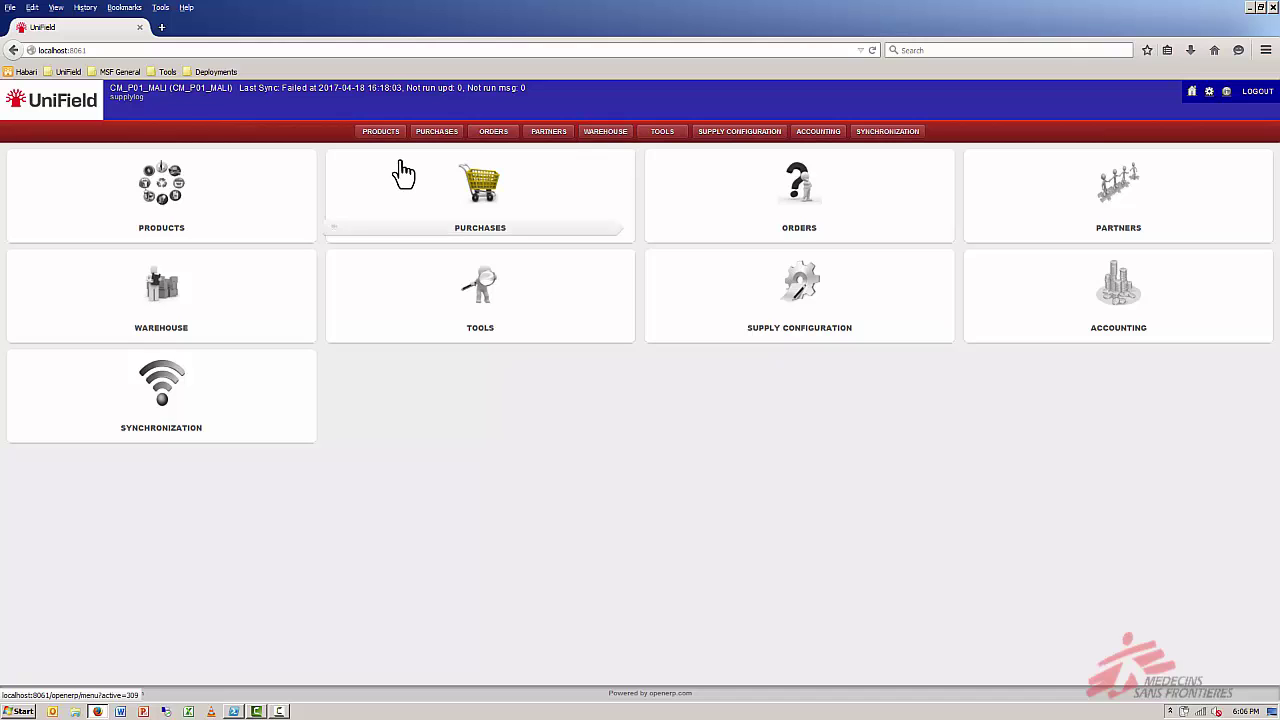
click(495, 133)
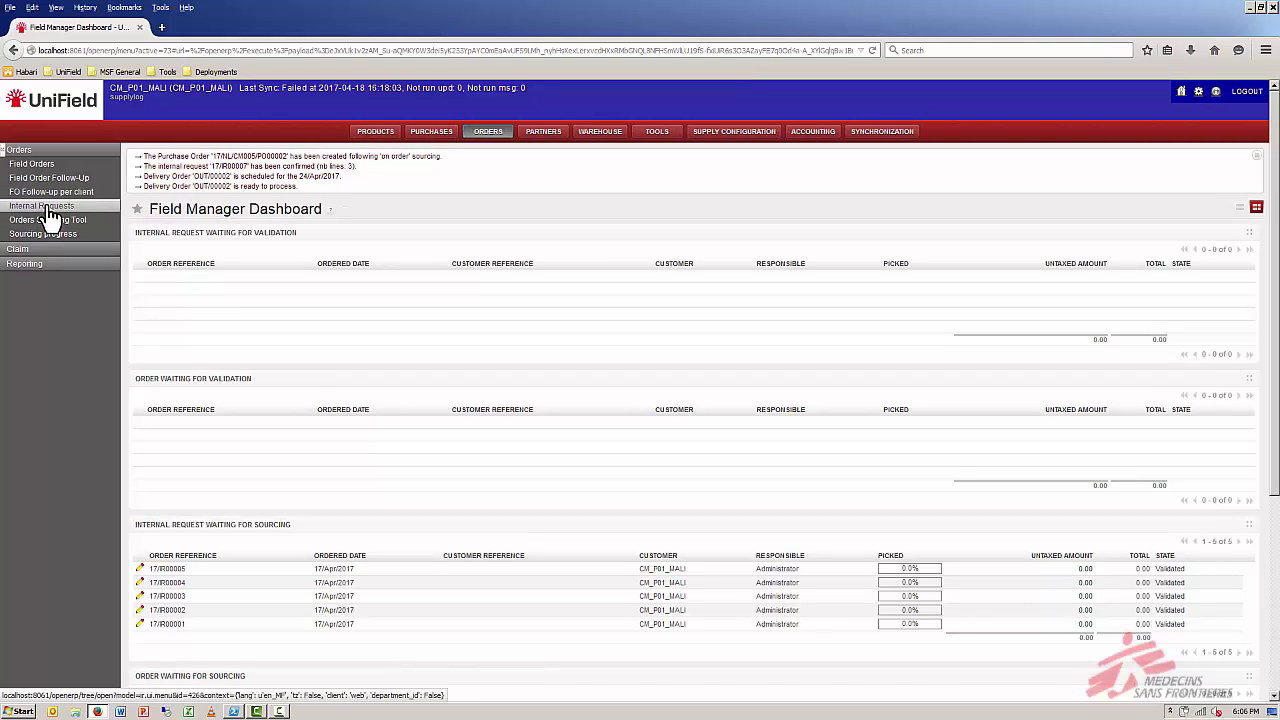
click(48, 206)
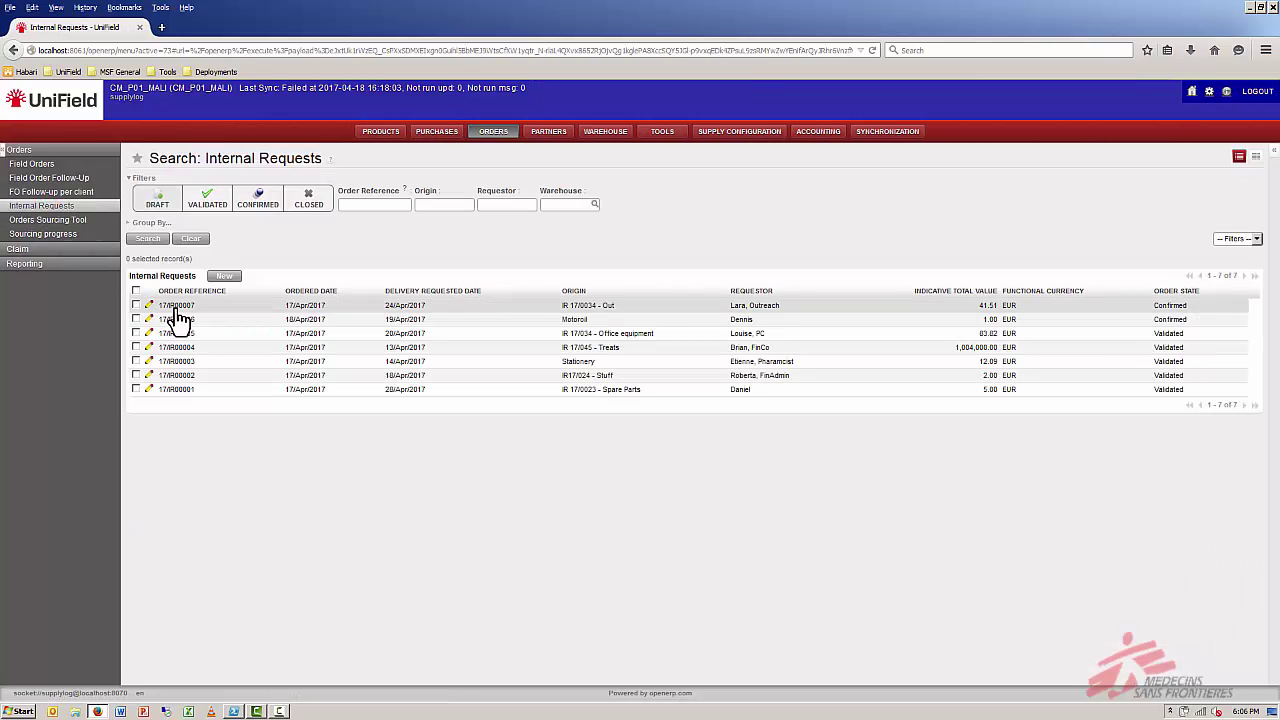
click(177, 308)
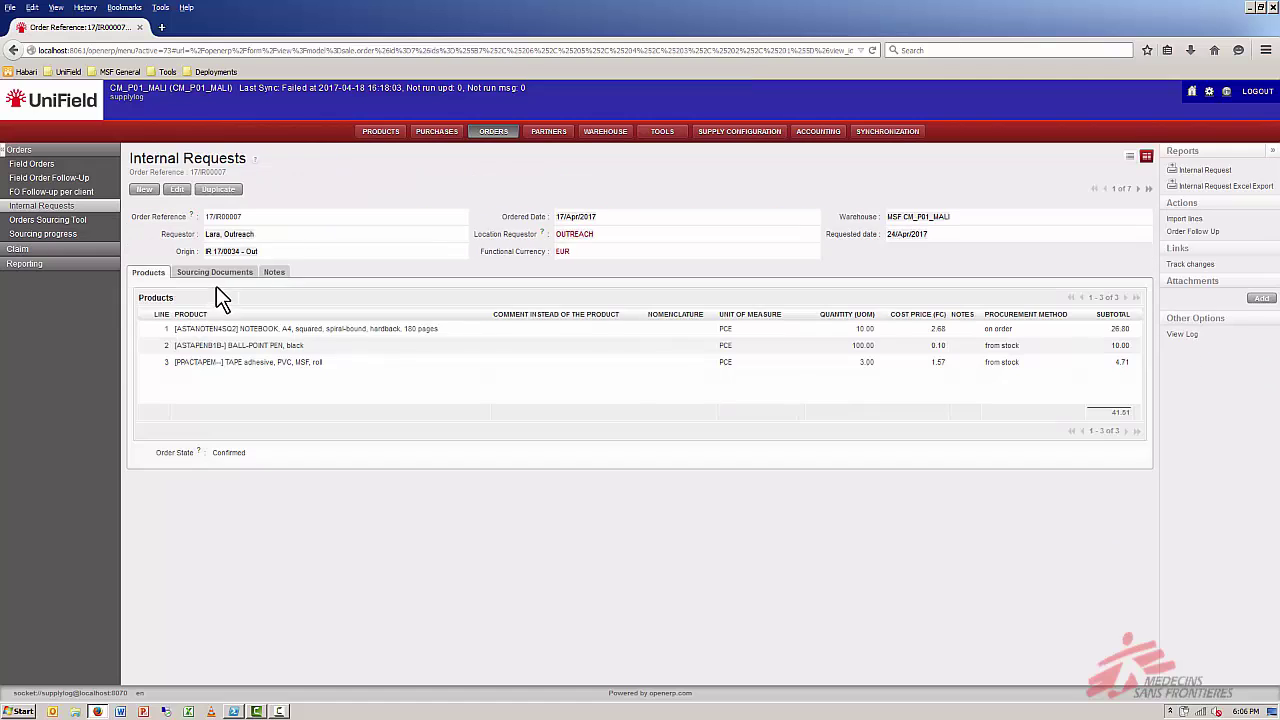
click(214, 273)
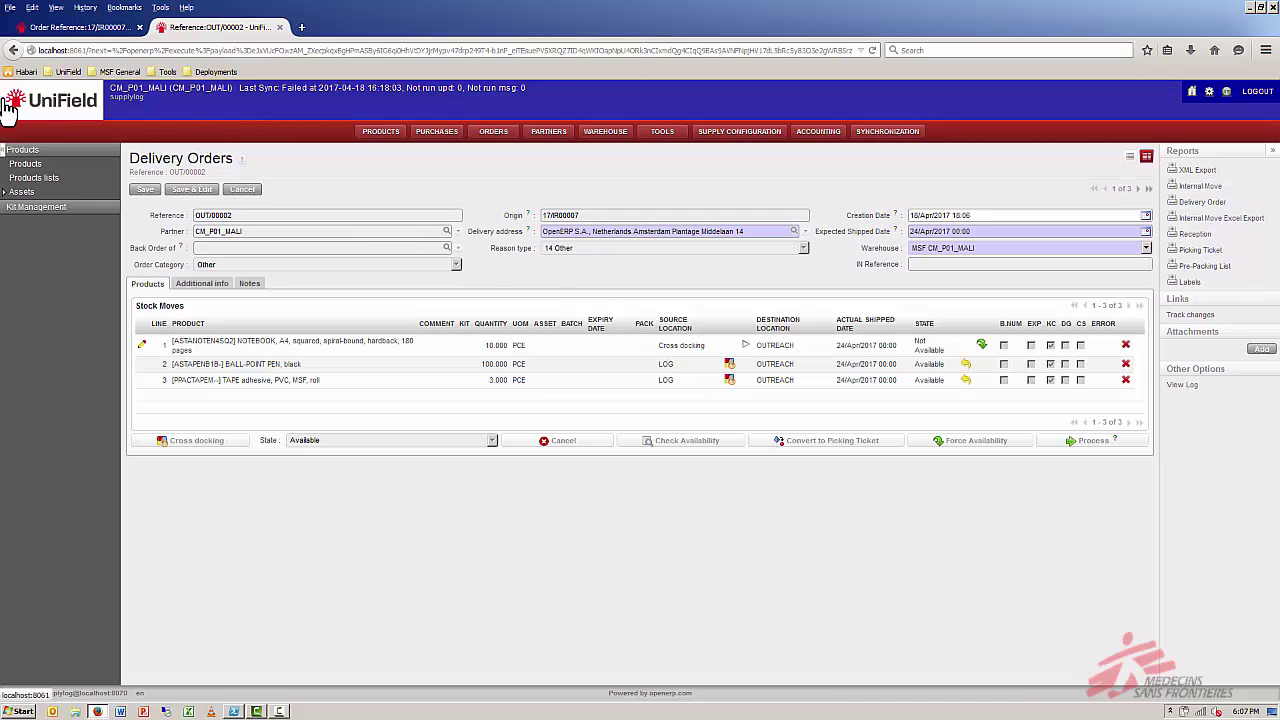
Step: Open draft purchase order 17/NL/CM005/PO00002 from the internal request's sourcing documents
click(40, 30)
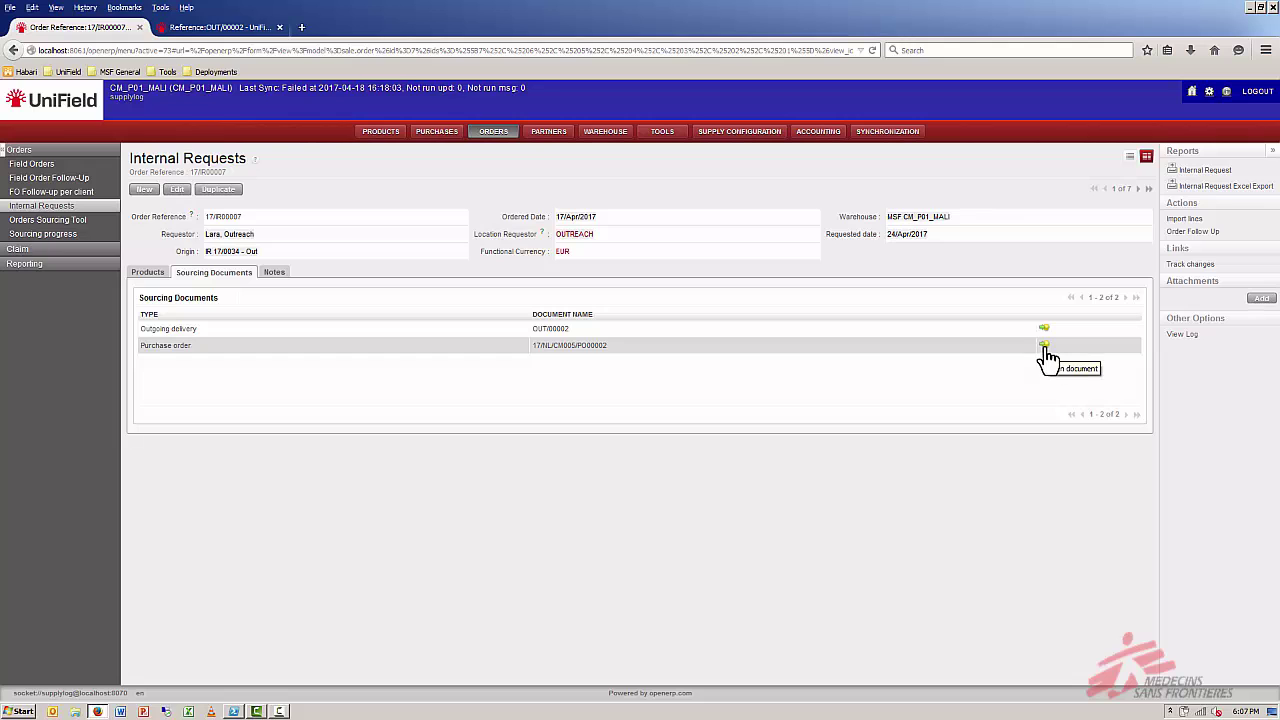
click(1044, 346)
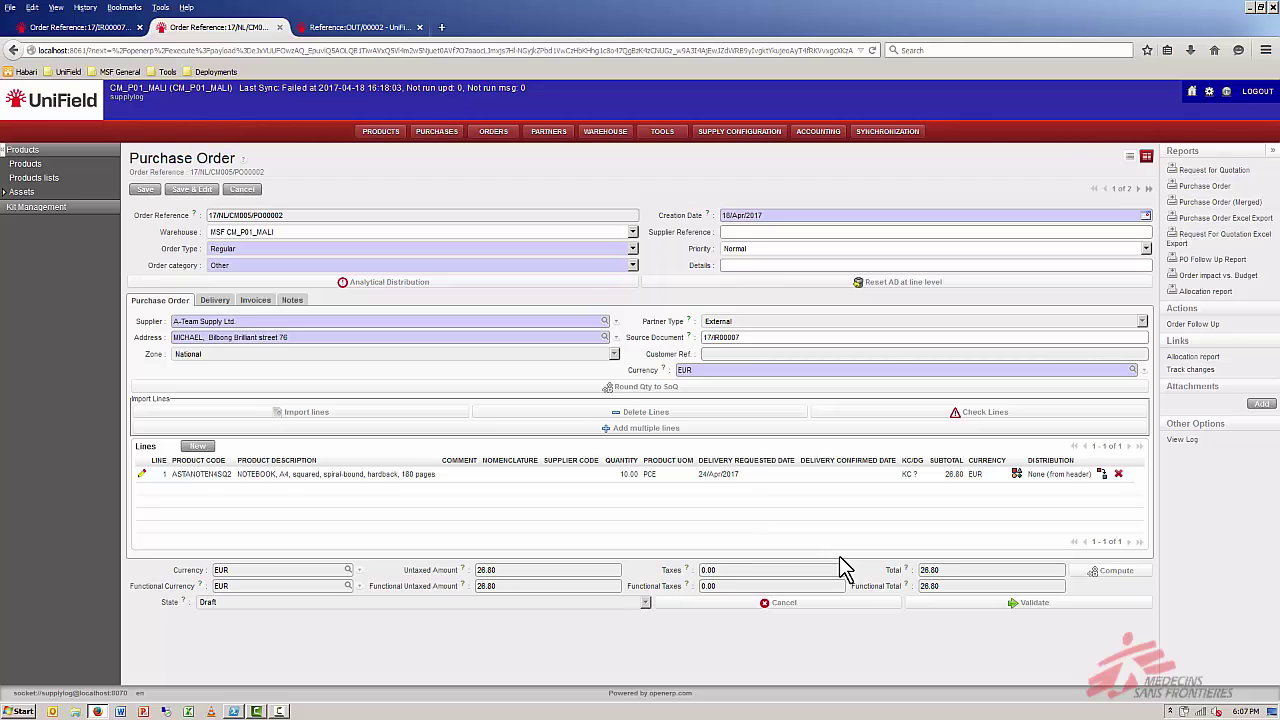
Step: Give the notebook line a 100% analytic distribution line: destination SUP, cost center CM005
click(1016, 474)
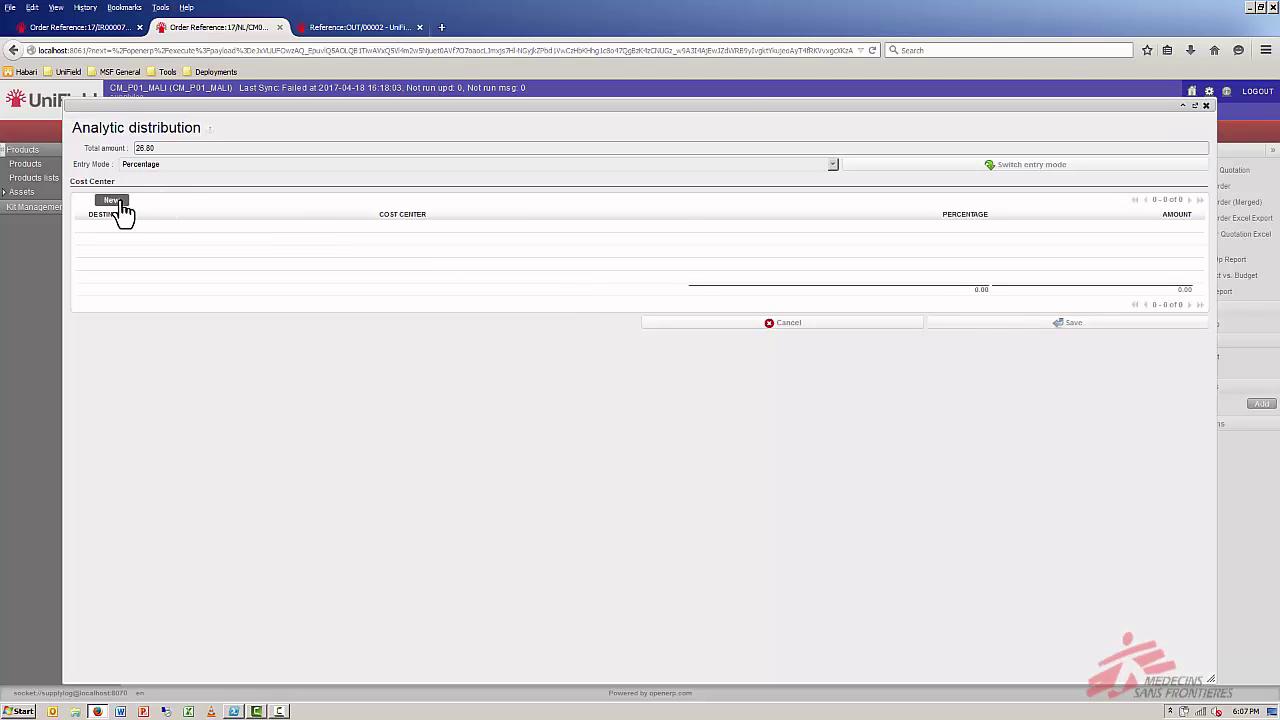
click(117, 203)
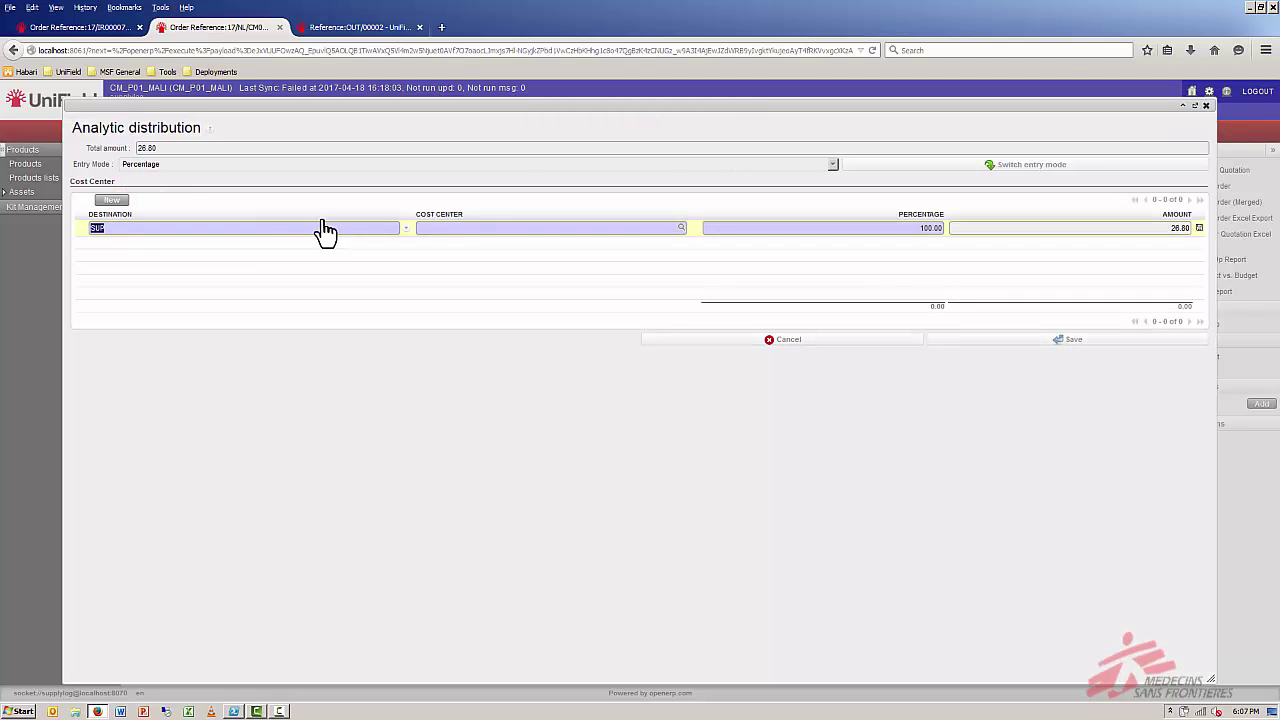
click(510, 225)
click(478, 256)
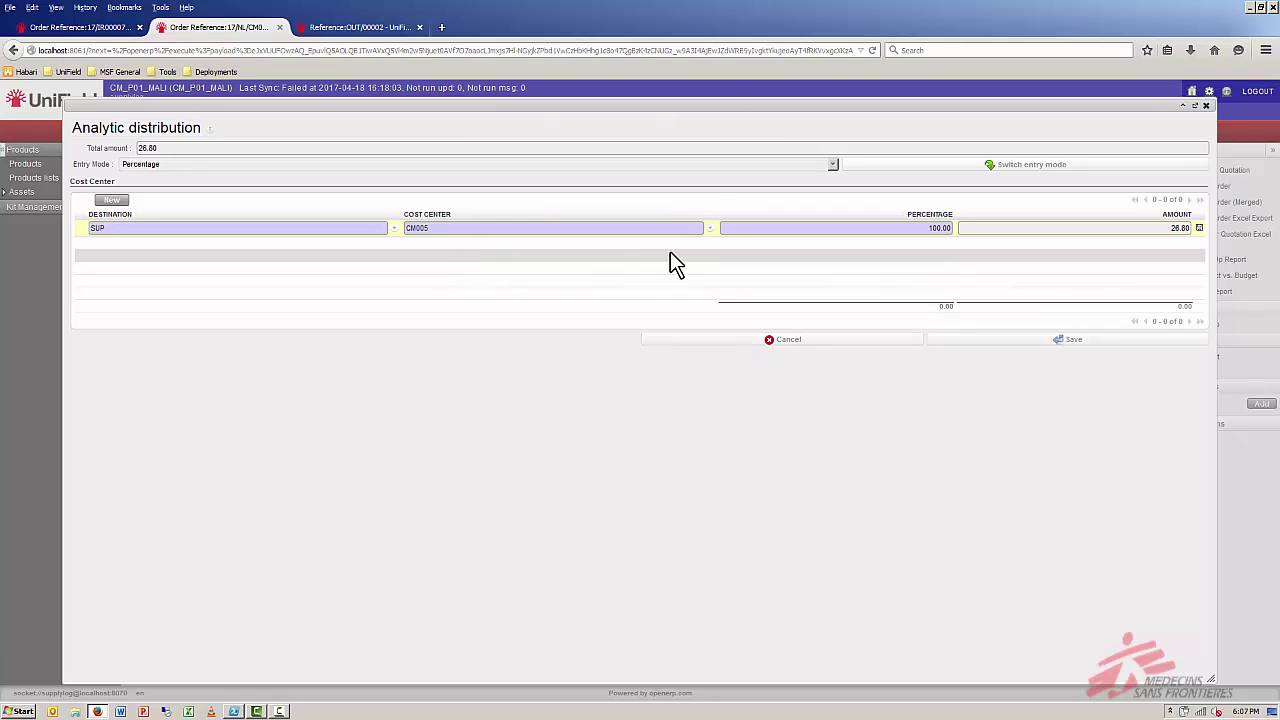
click(1199, 230)
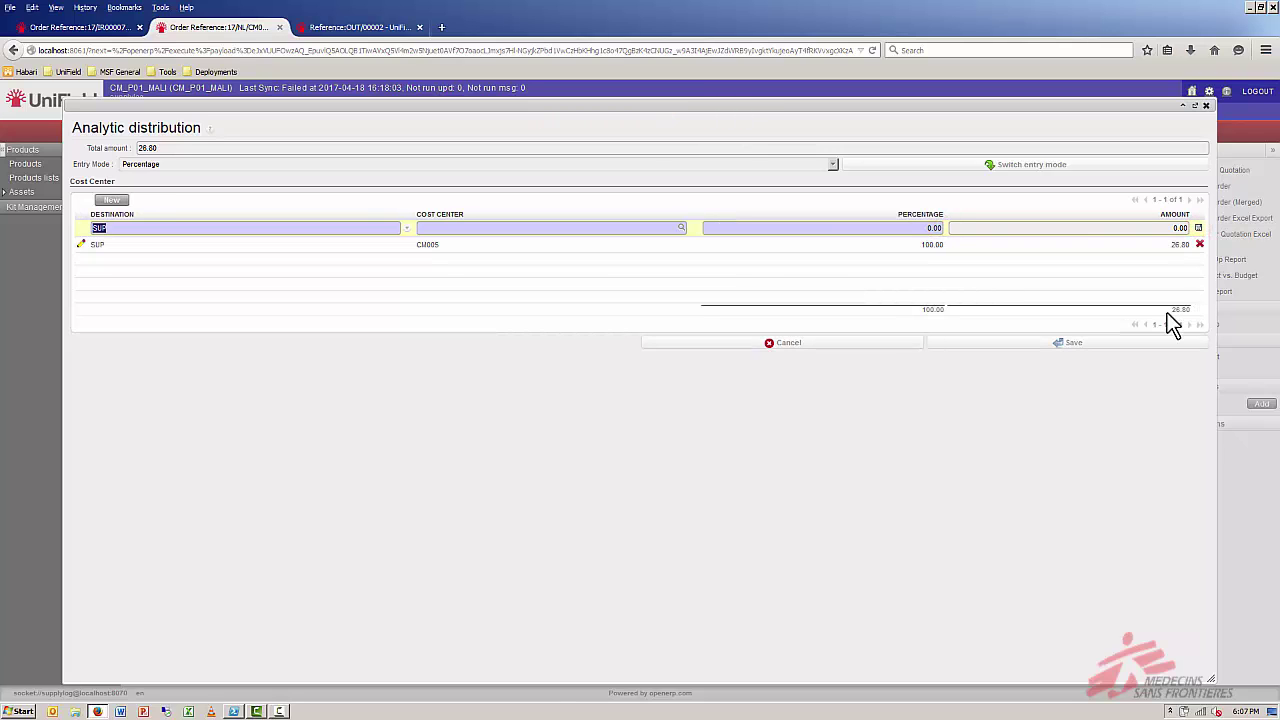
click(1120, 347)
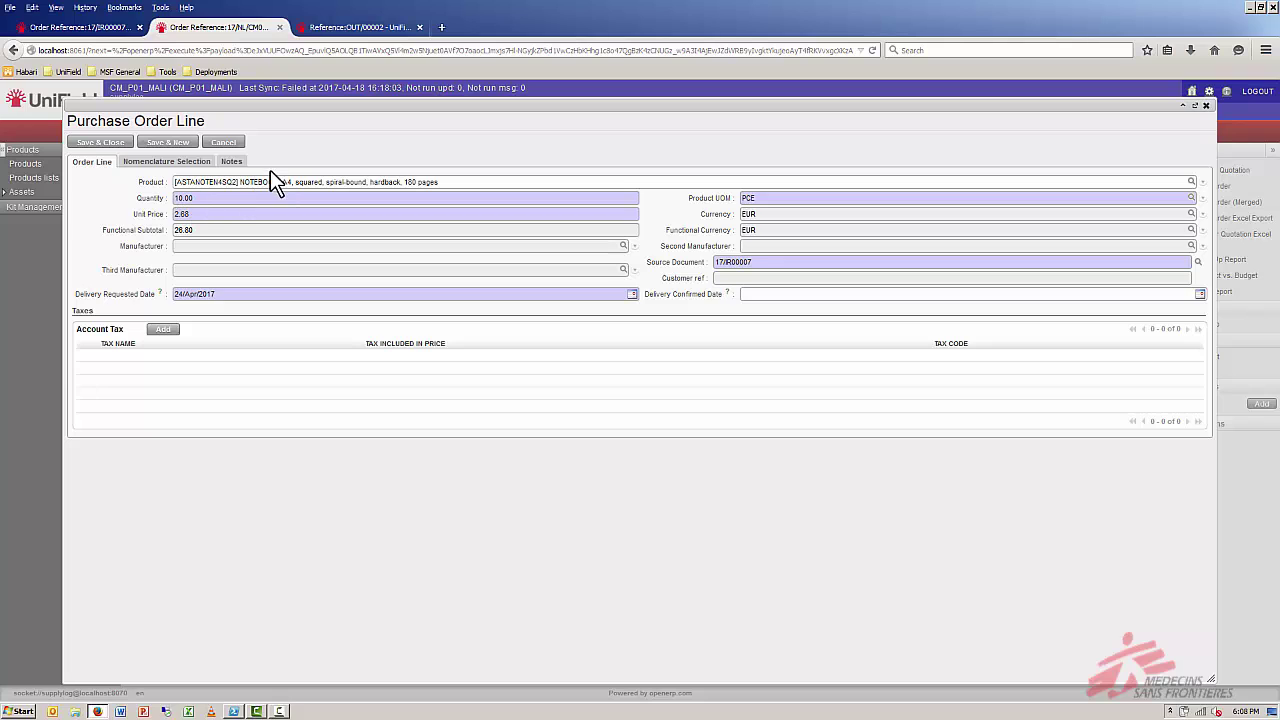
Step: Replace the notebook line's 2.68 unit price with 2.95 EUR and save the line
drag(200, 214, 142, 206)
text(2.95)
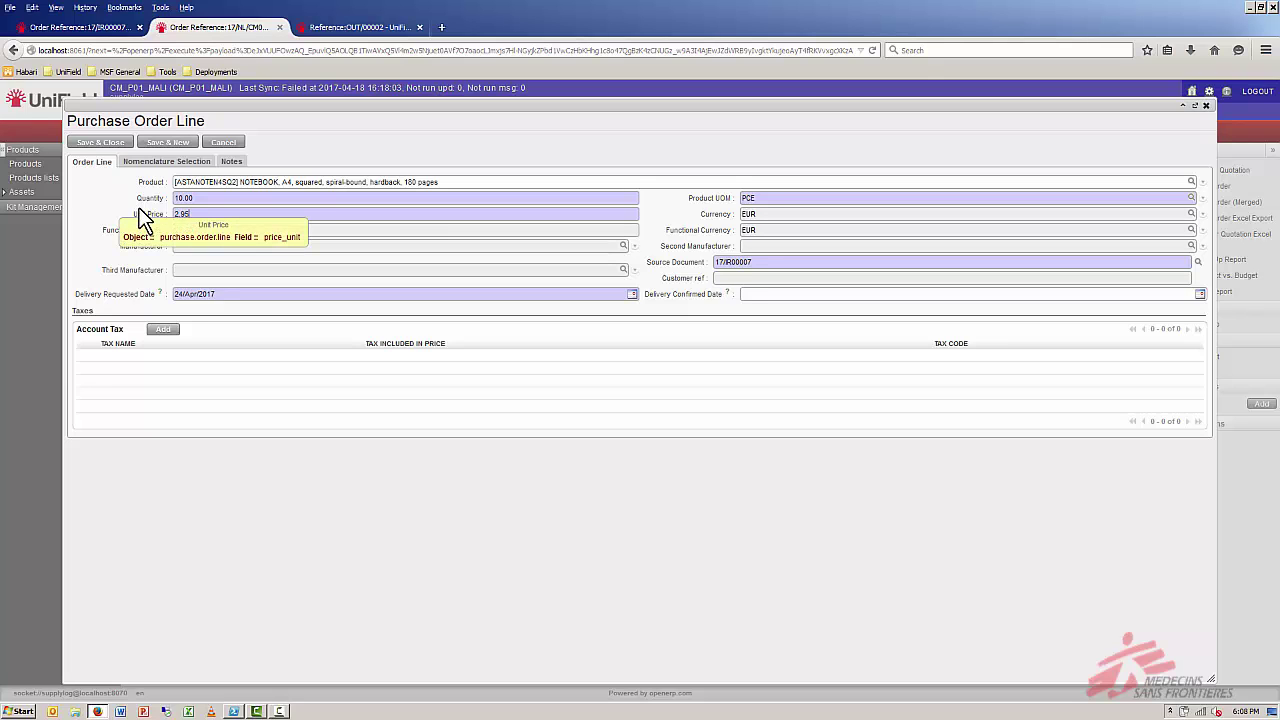
click(100, 145)
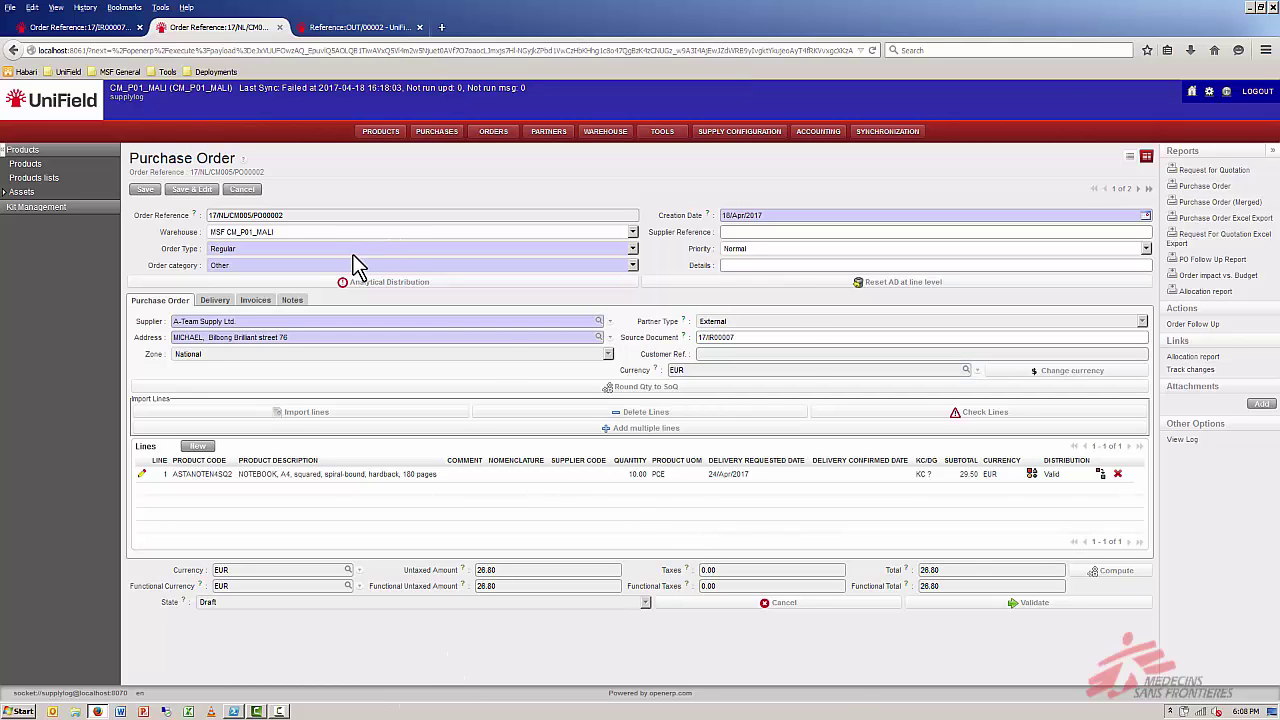
Step: Set the order category to Logistic and request the Purchase Order report
click(351, 268)
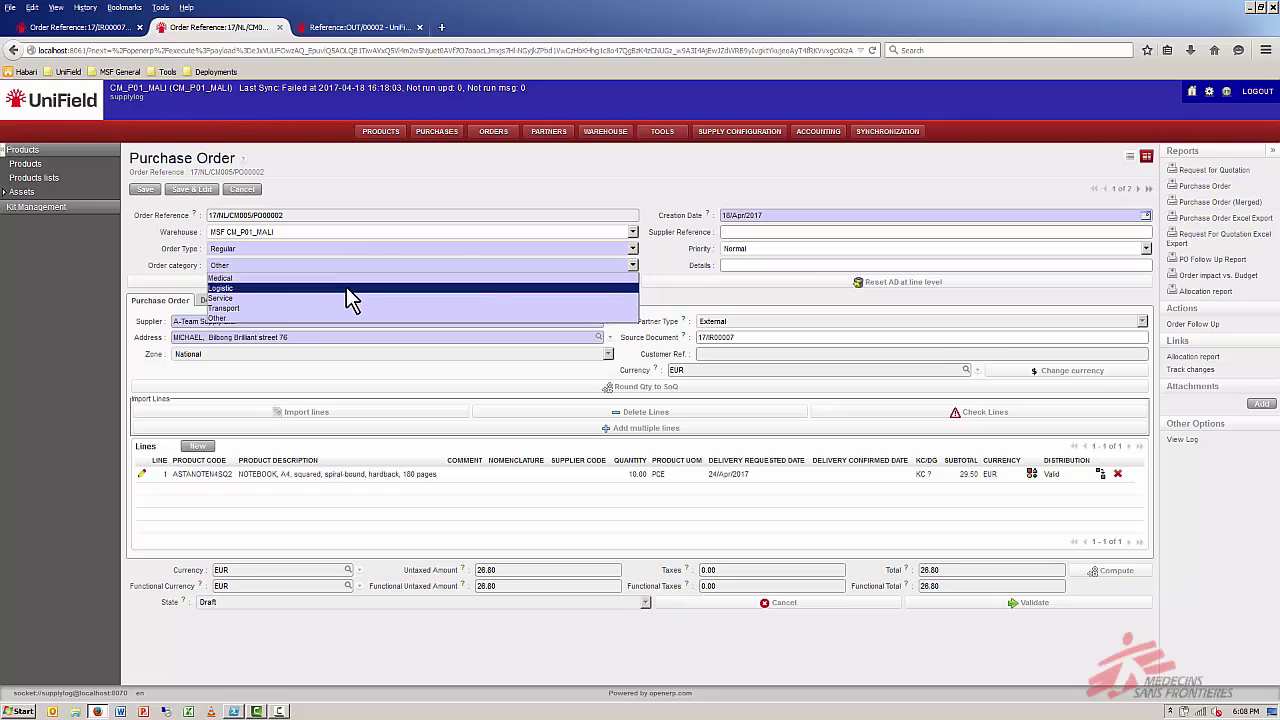
click(350, 288)
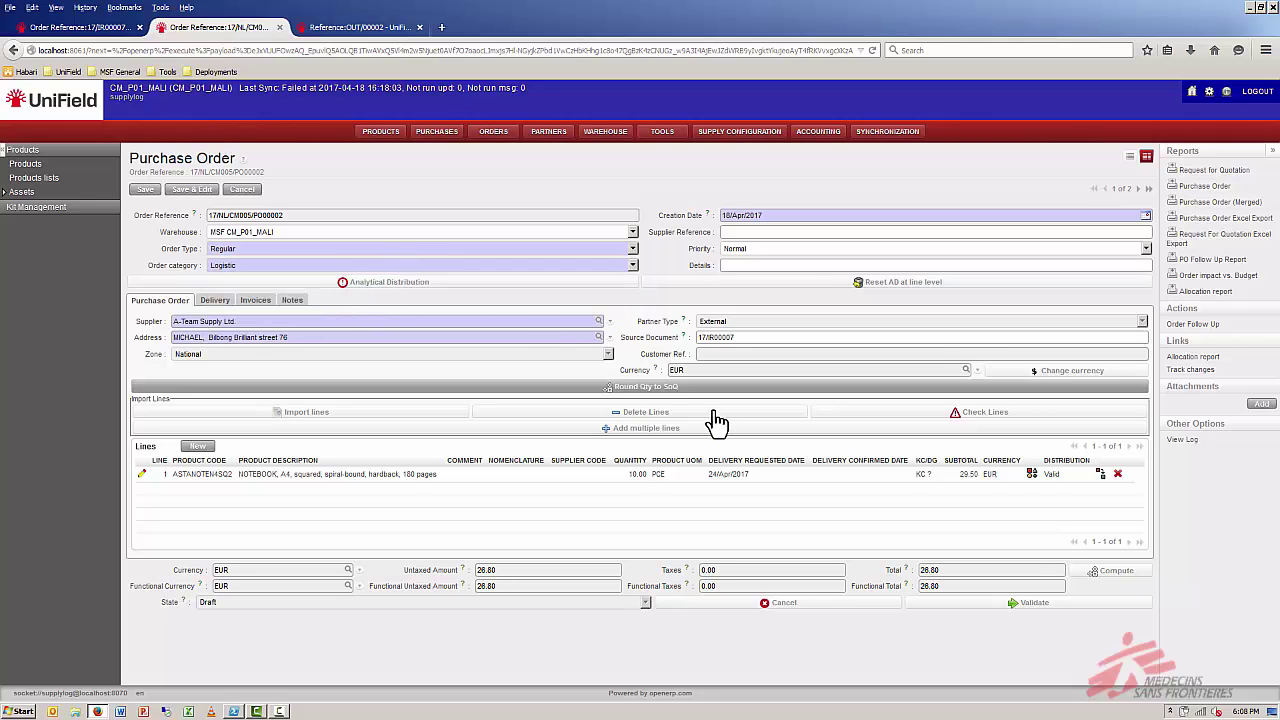
click(1203, 186)
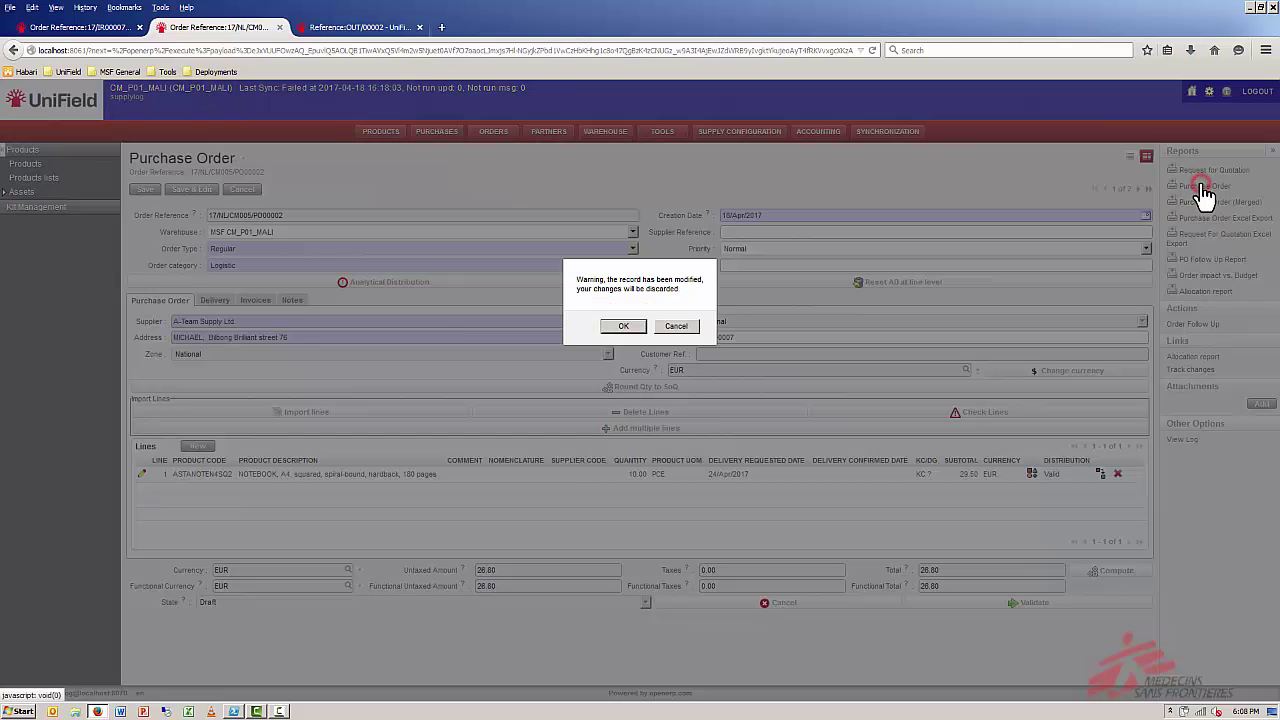
Step: Discard unsaved changes to generate the Purchase Order PDF, then go back to the draft PO form
click(623, 326)
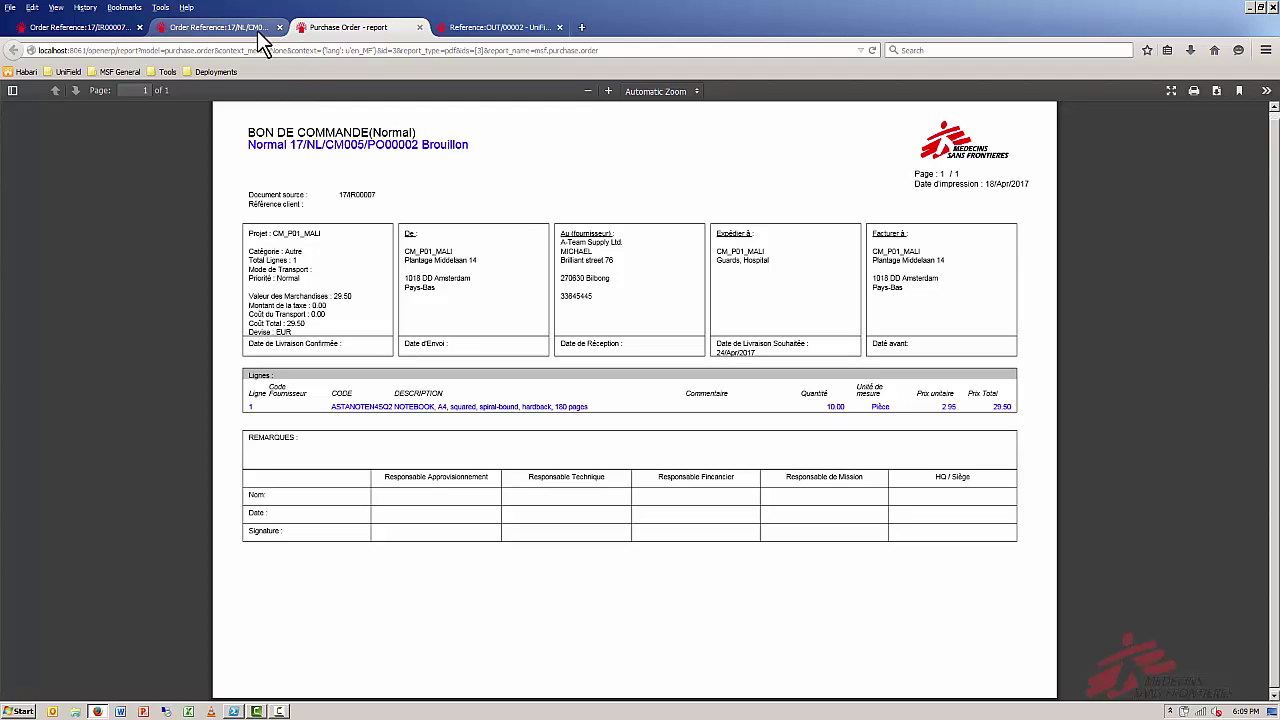
click(73, 30)
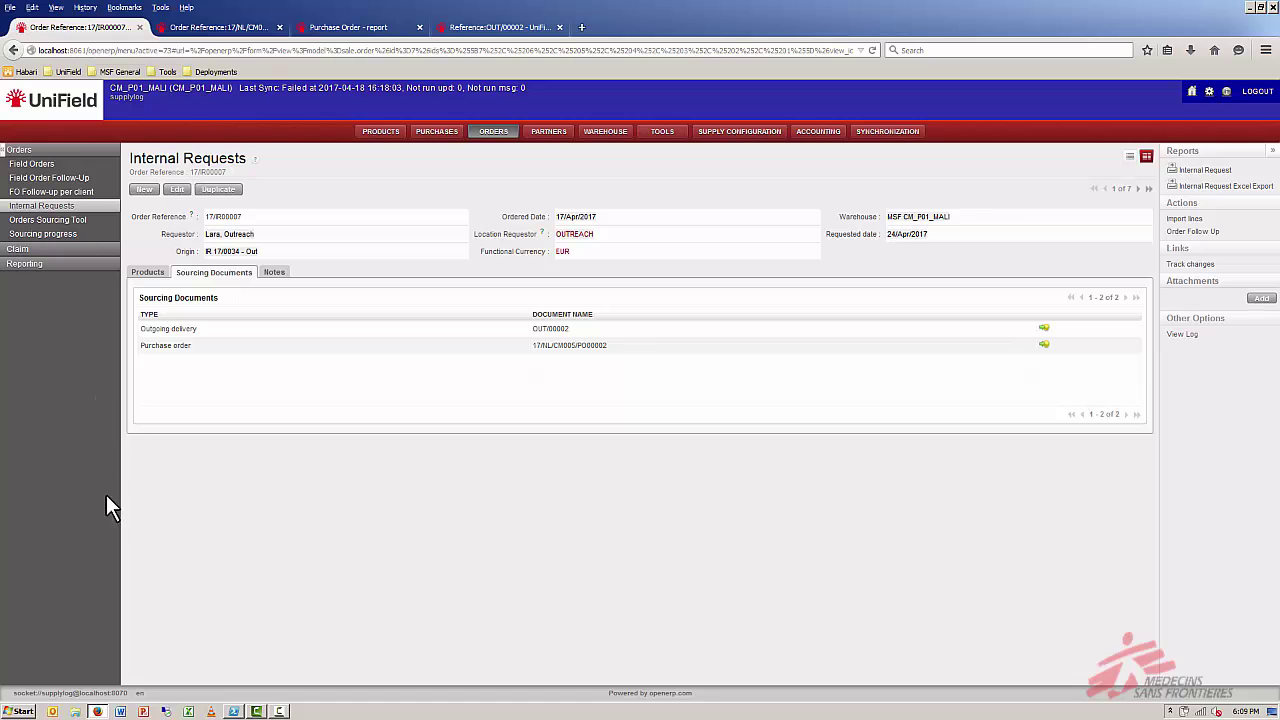
click(337, 30)
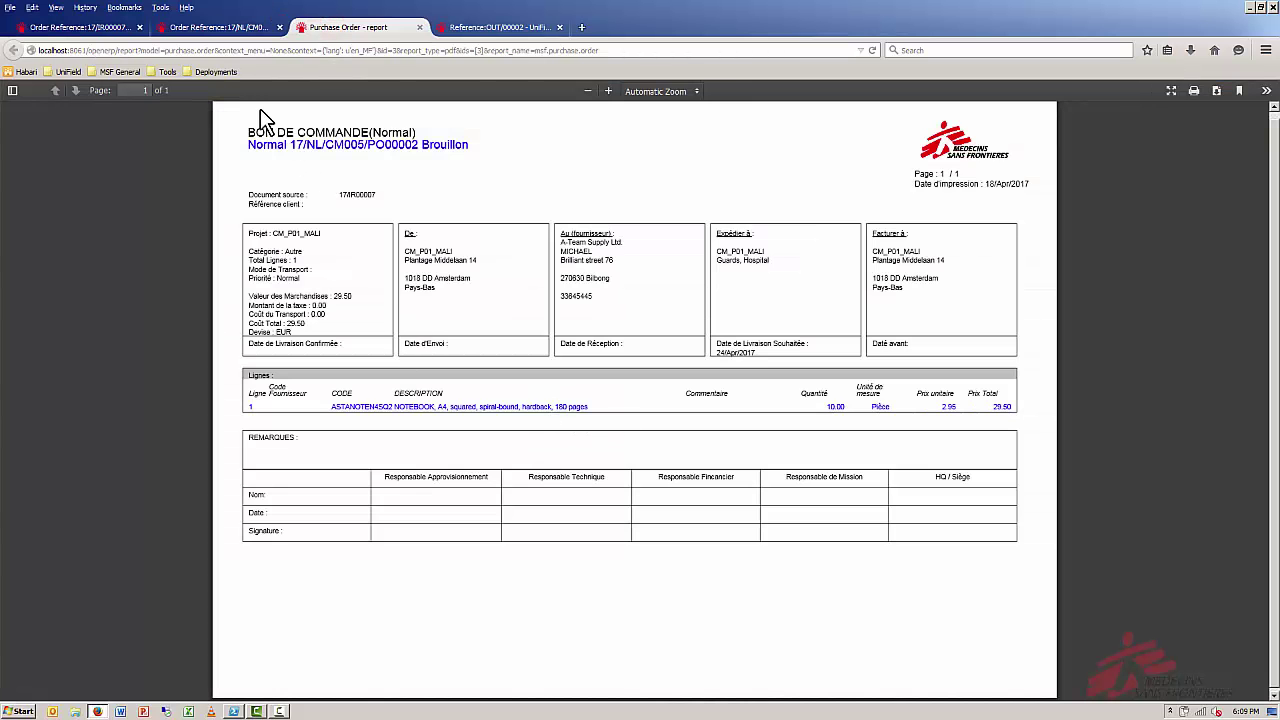
click(221, 29)
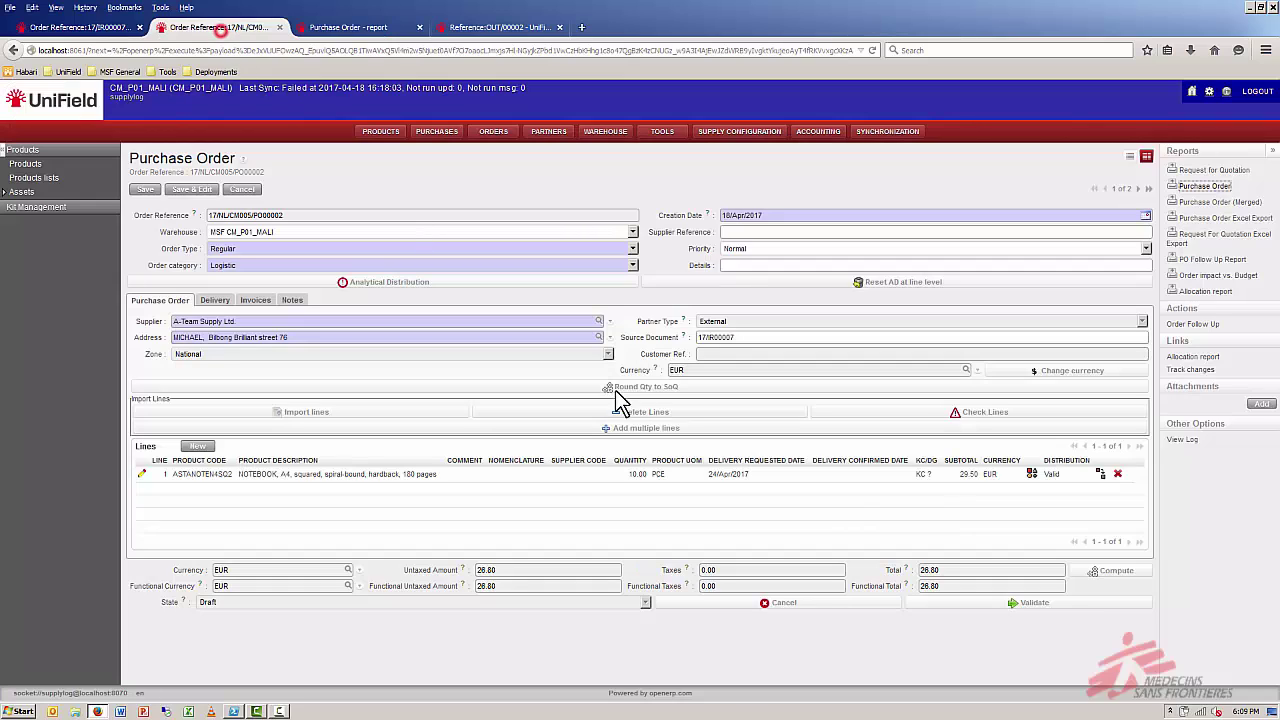
Step: Validate purchase order 17/NL/CM005/PO00002, totalling 29.50 EUR
click(1089, 612)
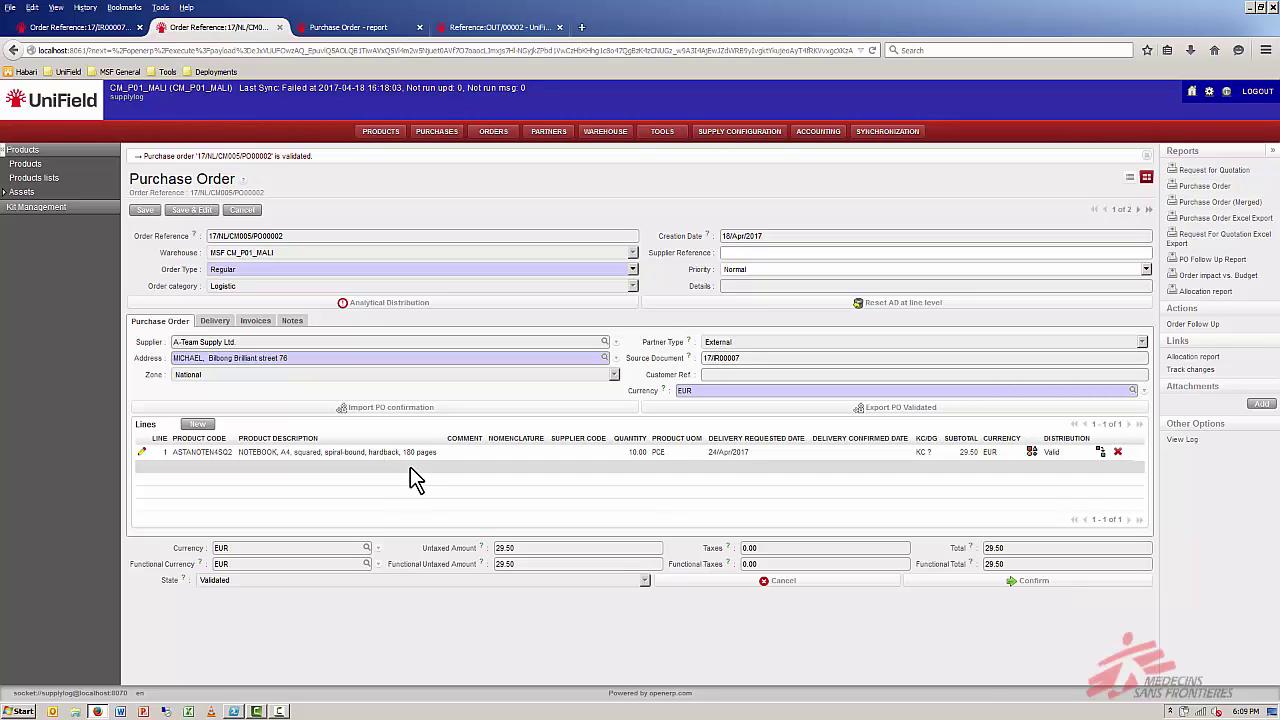
Step: Enter 14/Apr/2017 as the Delivery Confirmed Date, then confirm PO 17/NL/CM005/PO00002
click(210, 330)
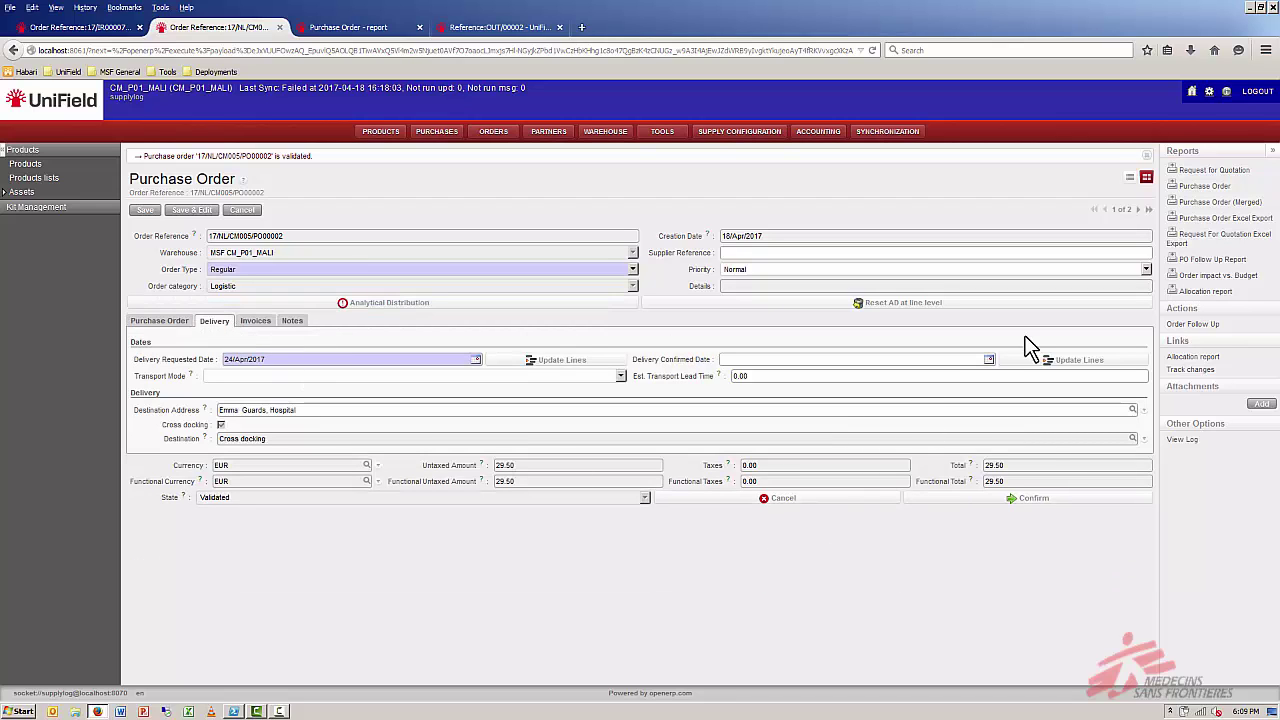
click(989, 359)
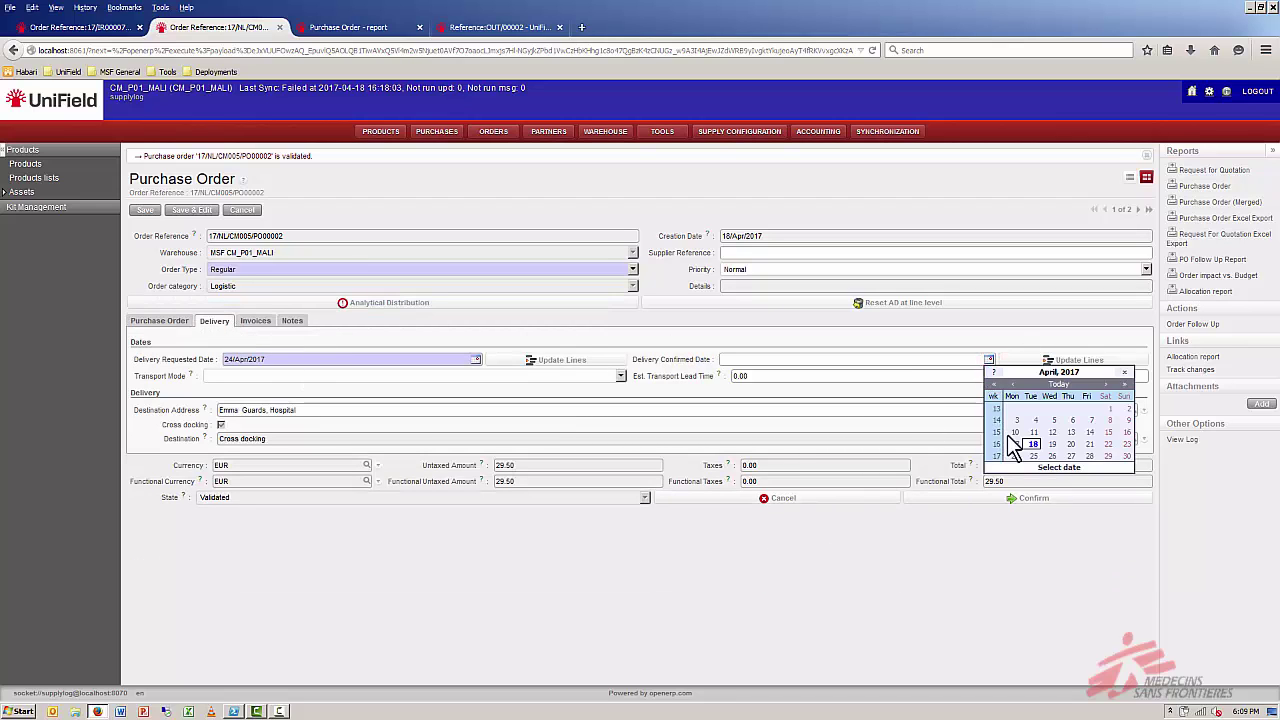
click(1091, 433)
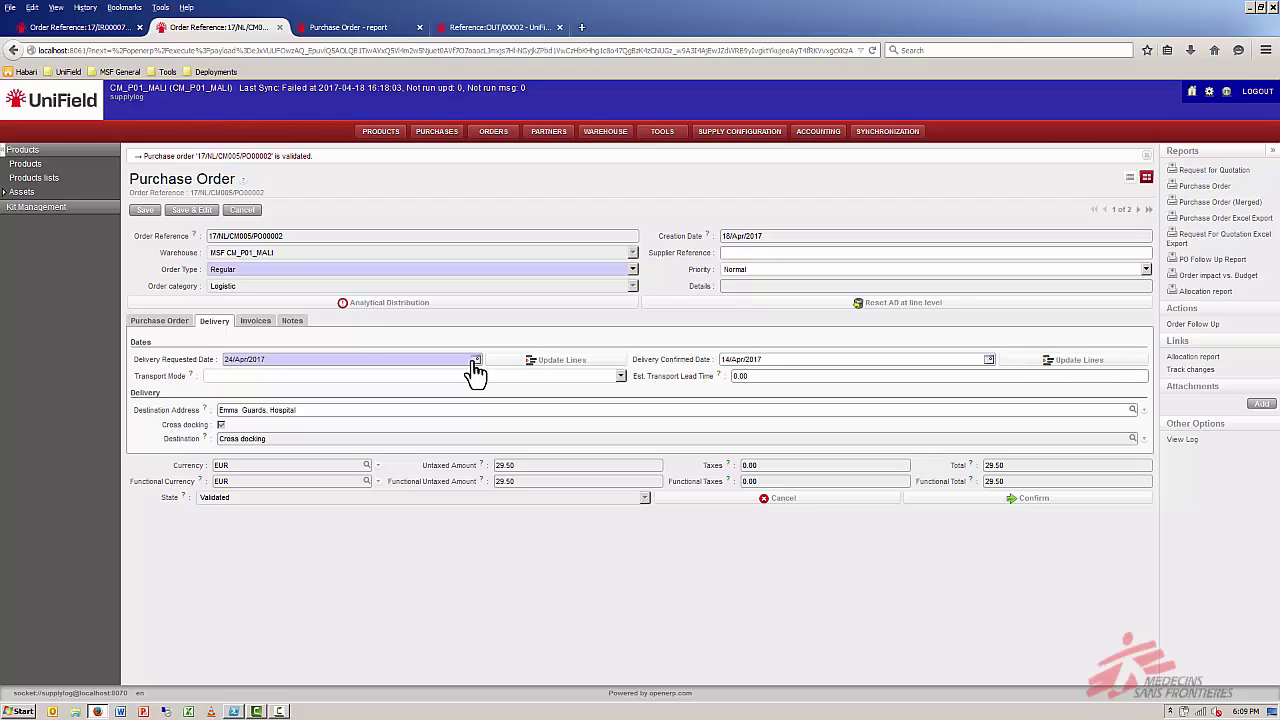
click(182, 322)
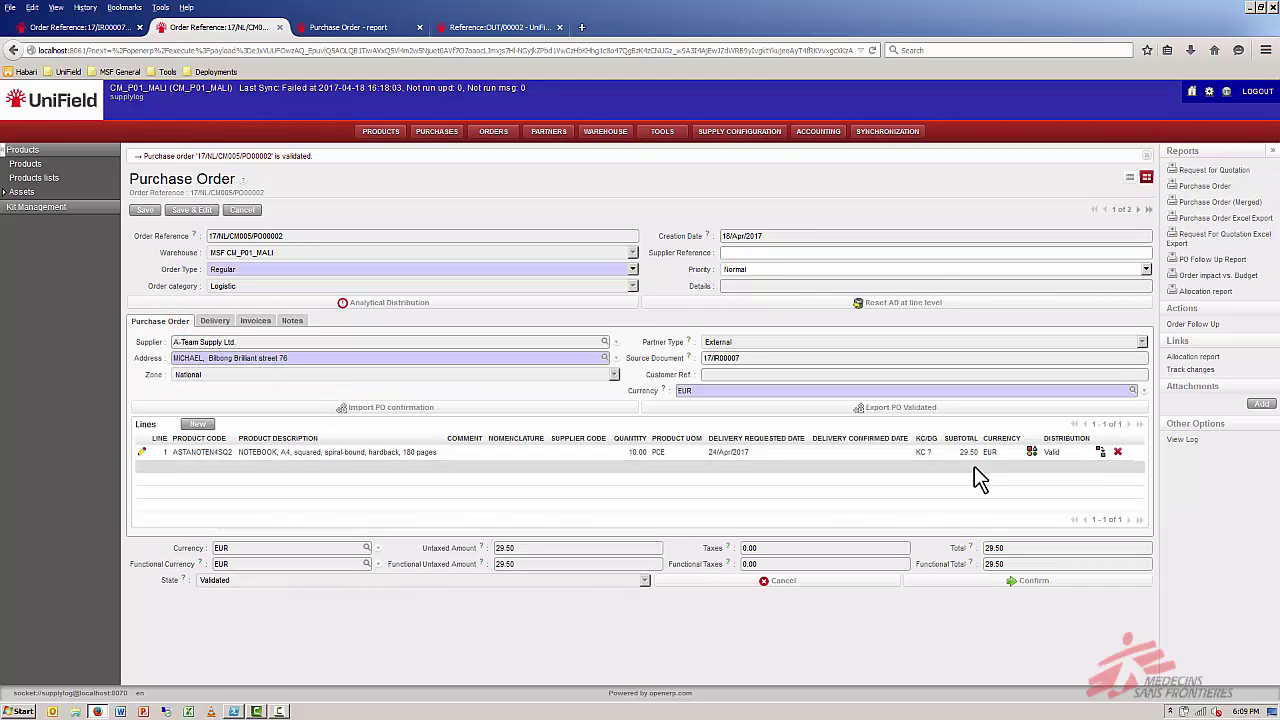
click(1085, 592)
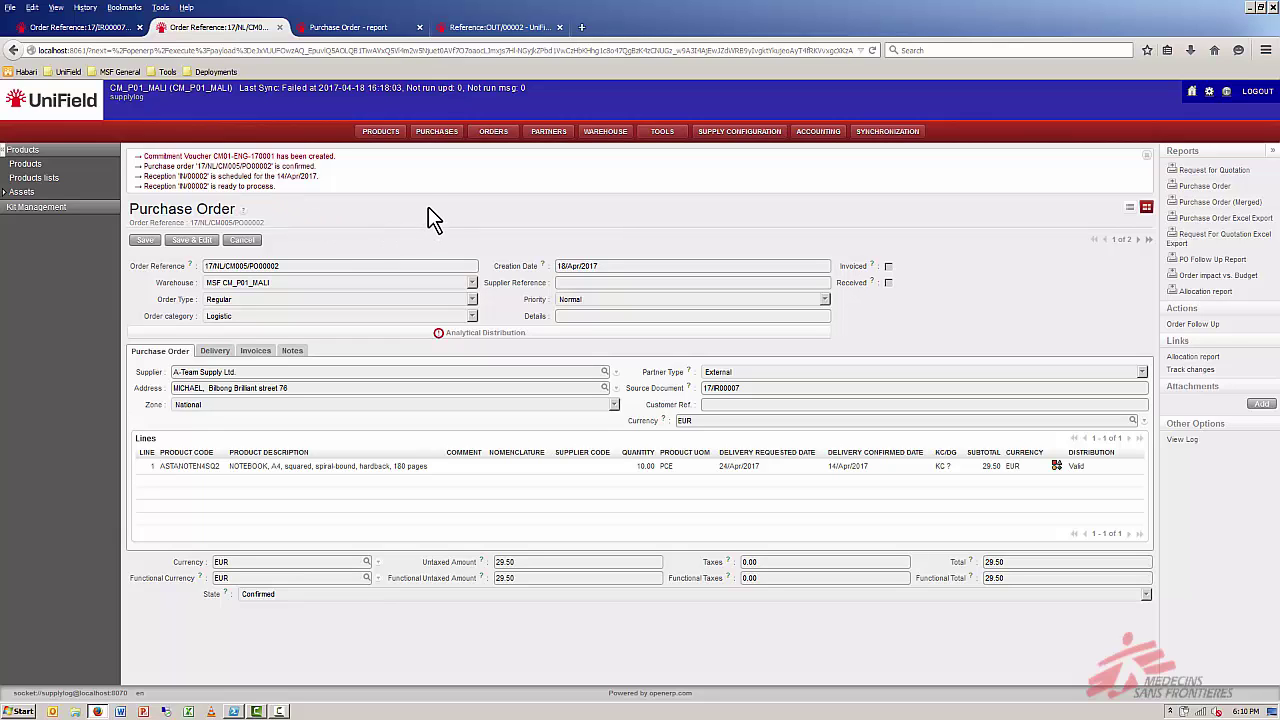
Step: Open scheduled reception IN/00002 from the confirmation notification
click(209, 189)
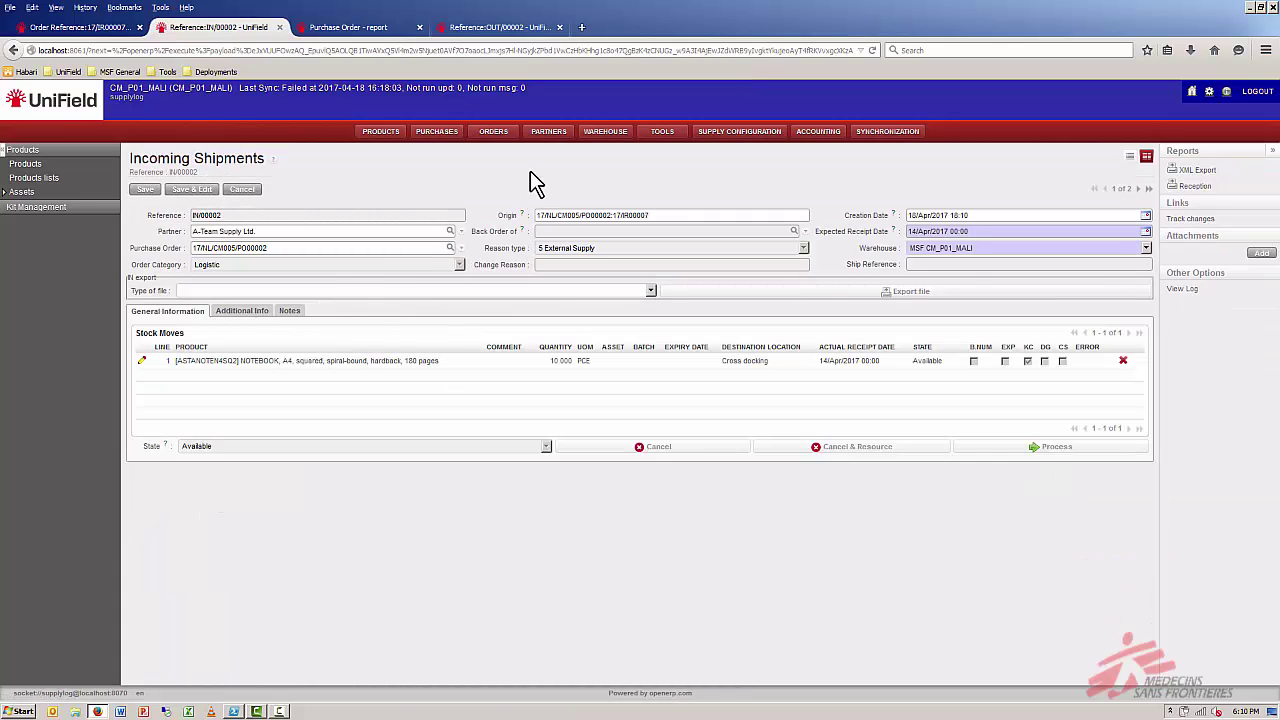
Step: Edit IN/00002 from Warehouse > Incoming Shipments, keeping expected receipt date 14/Apr/2017
click(605, 131)
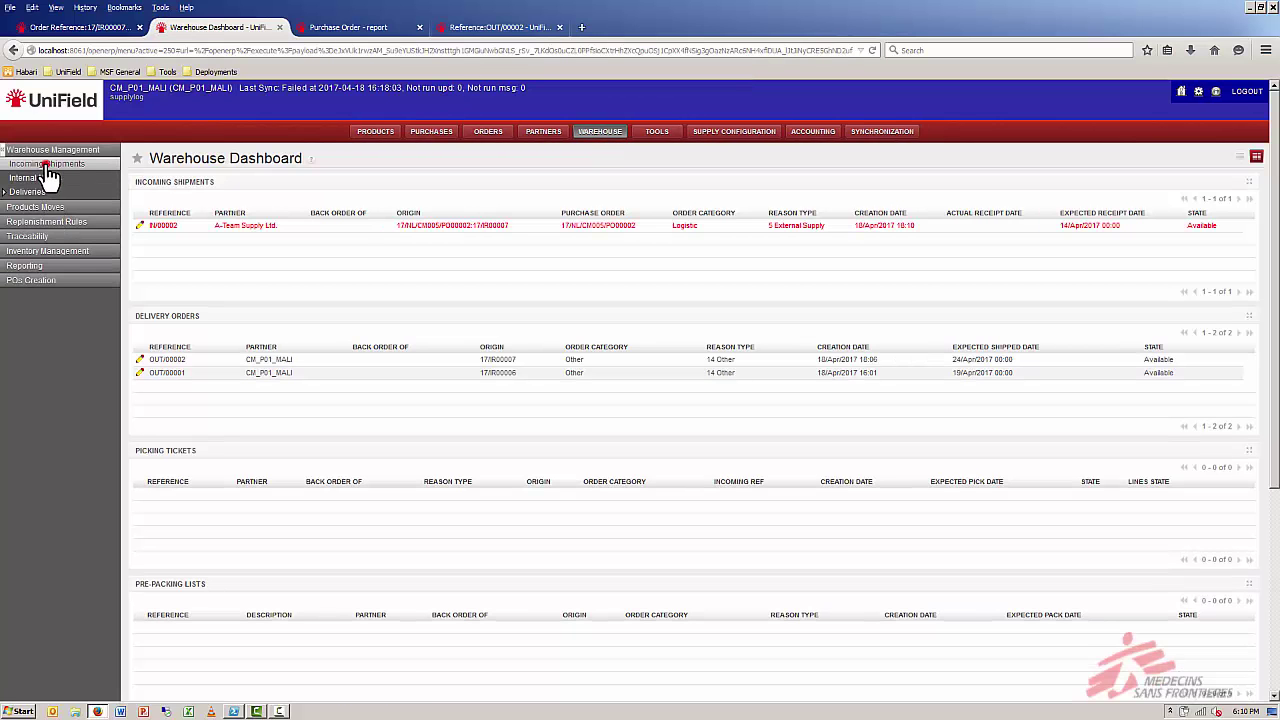
click(46, 167)
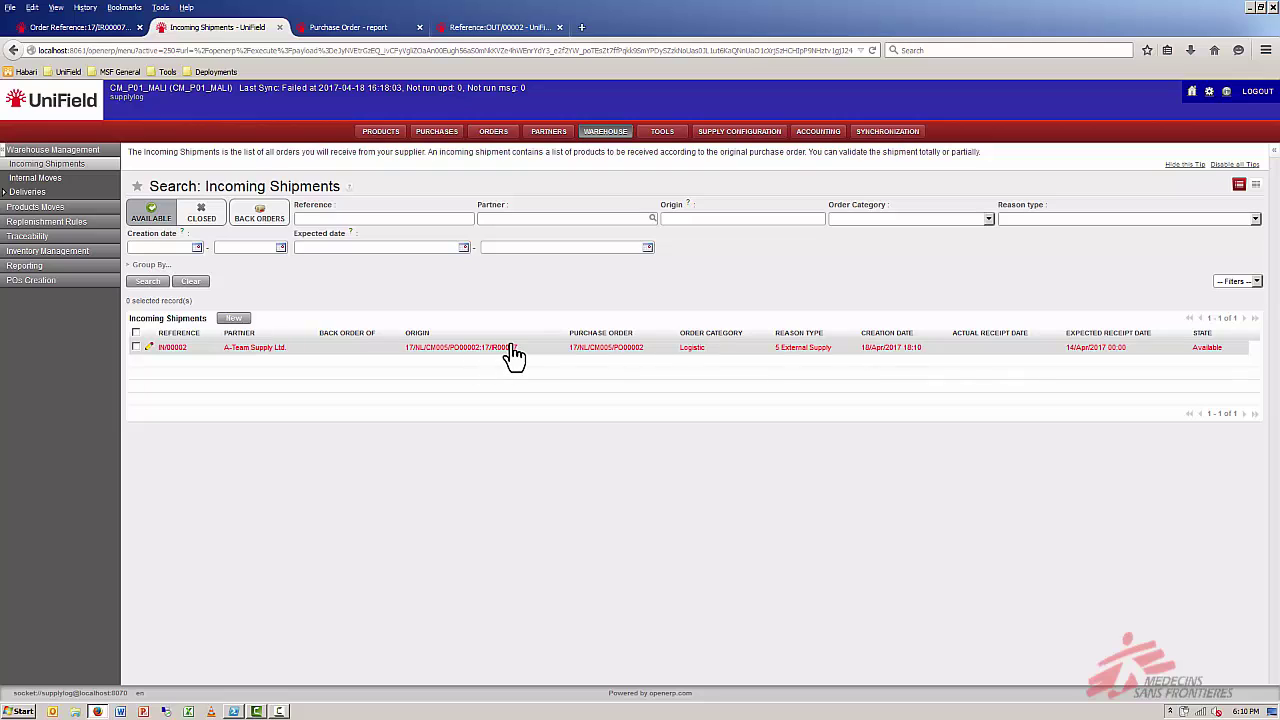
click(150, 349)
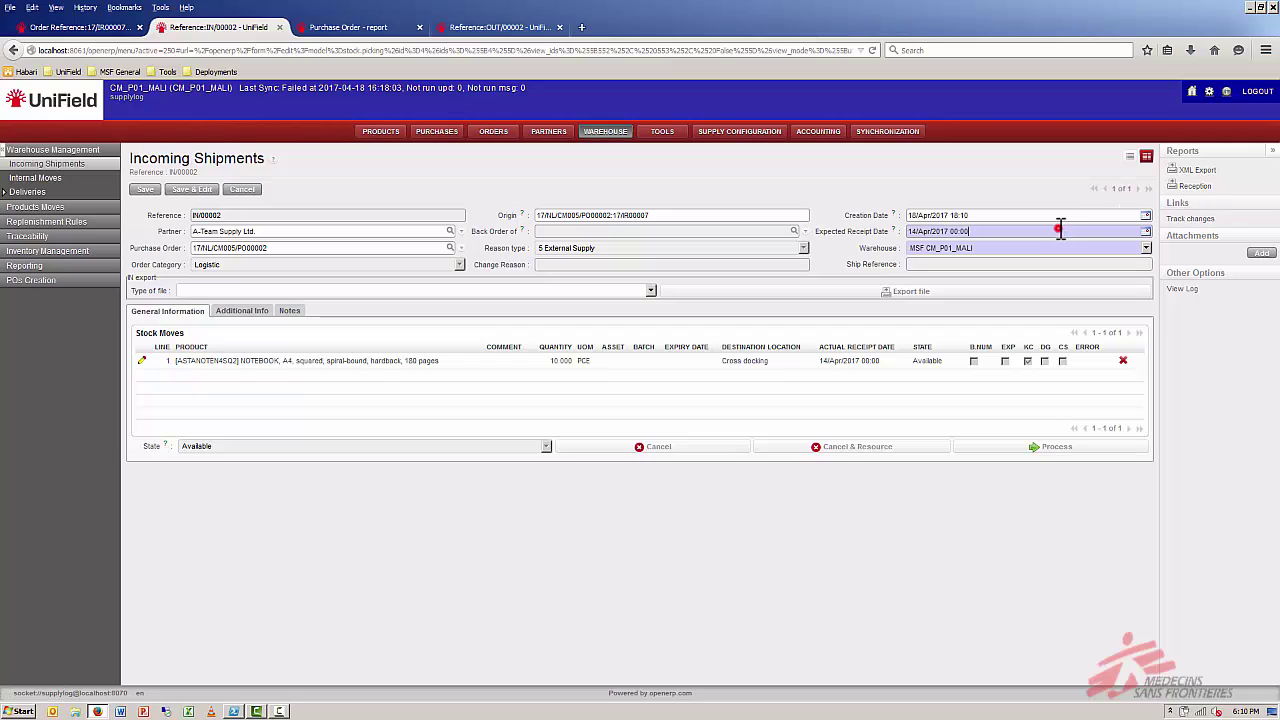
click(1122, 231)
click(1145, 232)
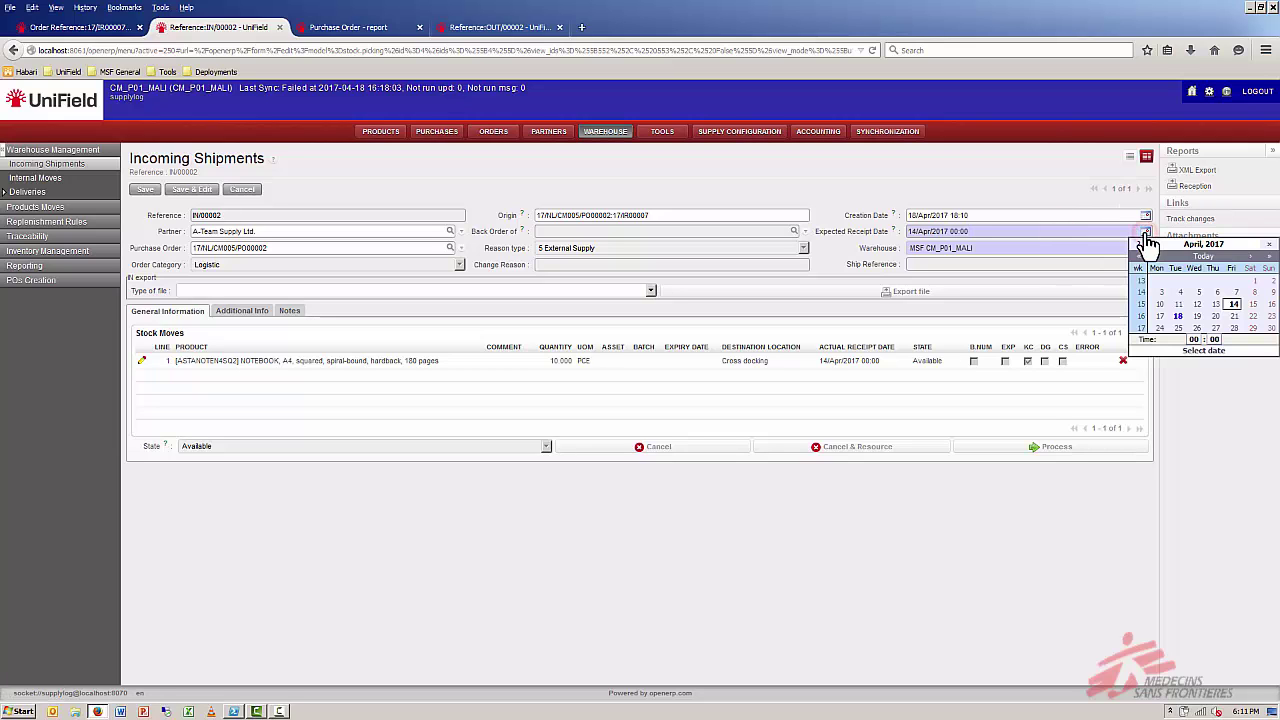
click(1236, 306)
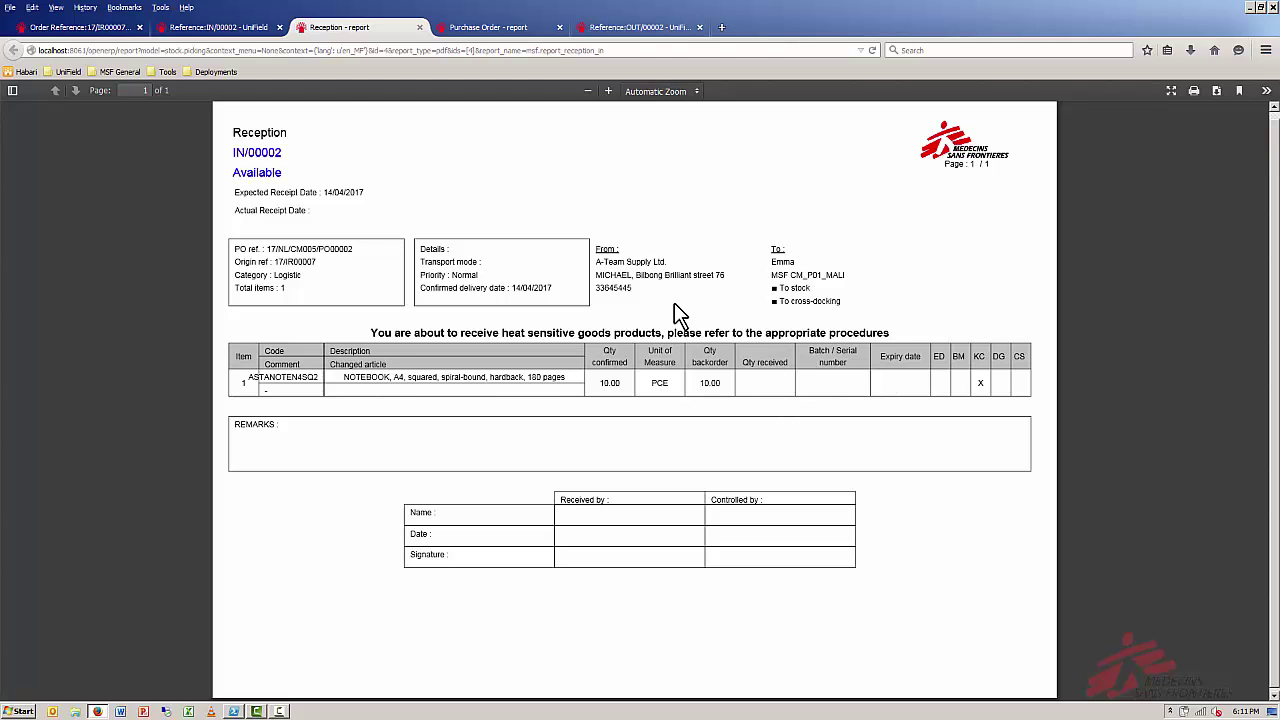
Step: Return from the reception report to the IN/00002 incoming shipment form
click(238, 31)
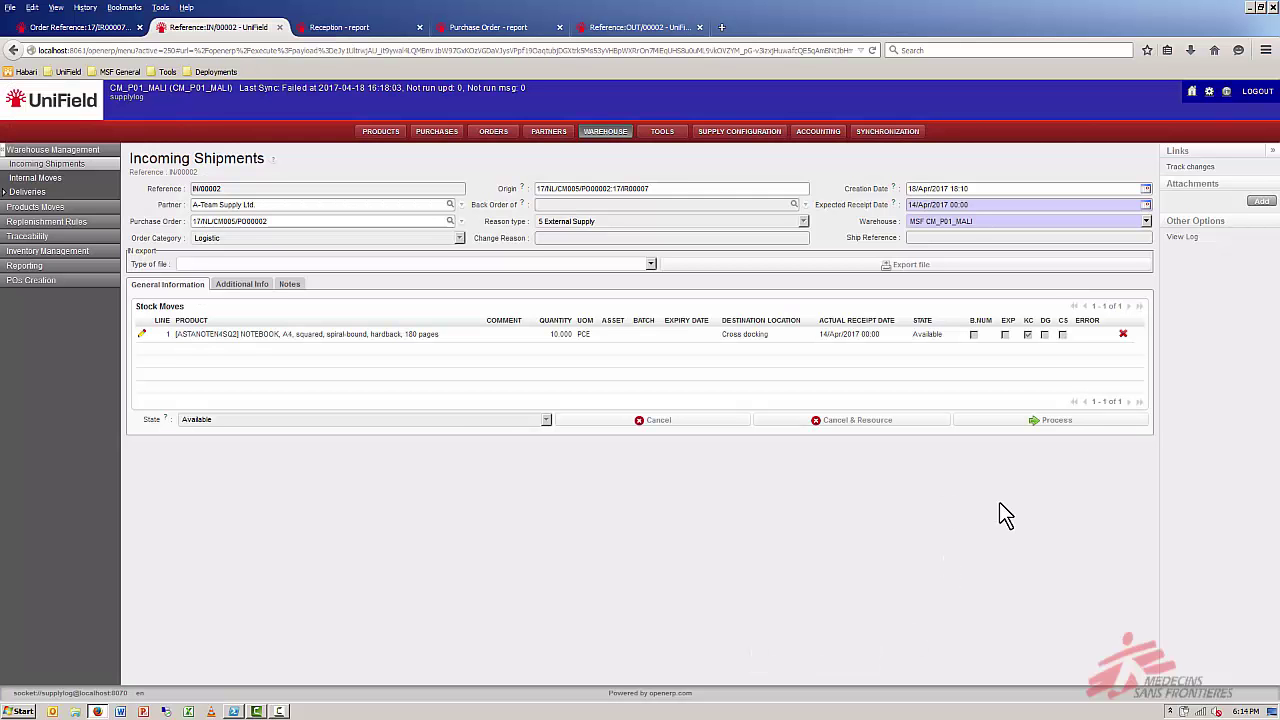
Step: Receive the full 10.000 PCE notebooks on IN/00002 into cross docking
click(1086, 422)
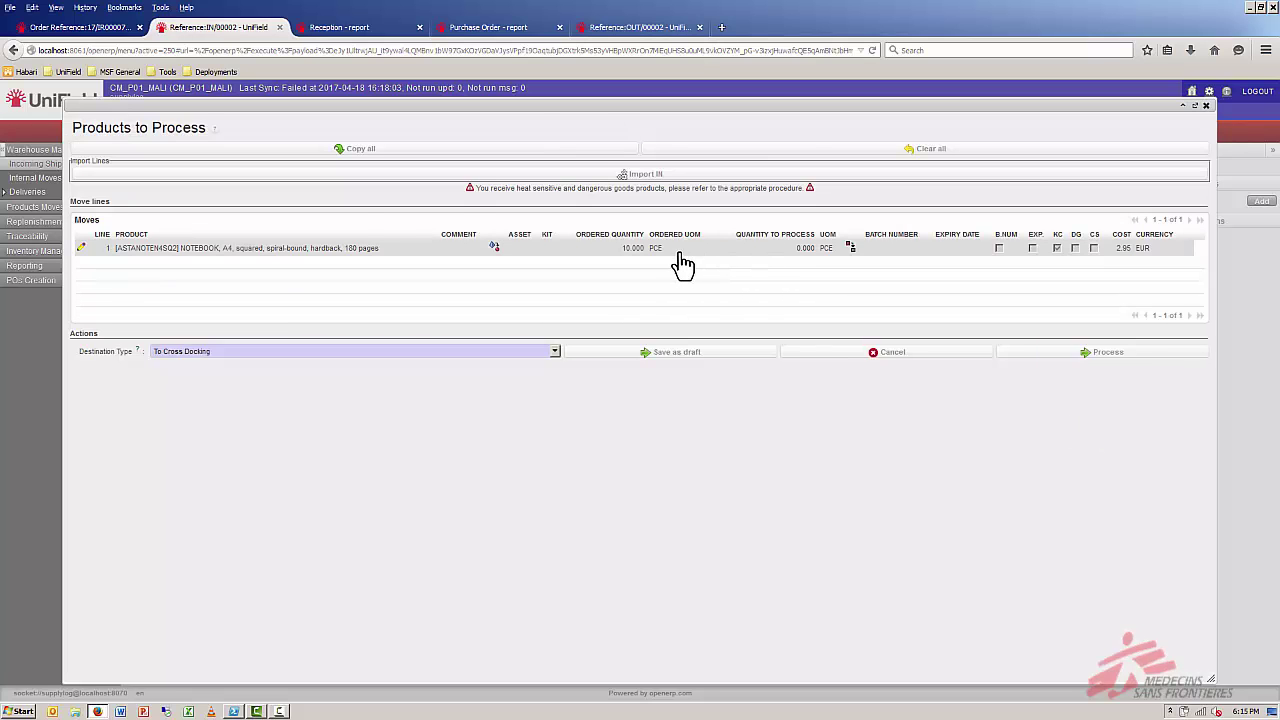
click(477, 152)
click(1100, 358)
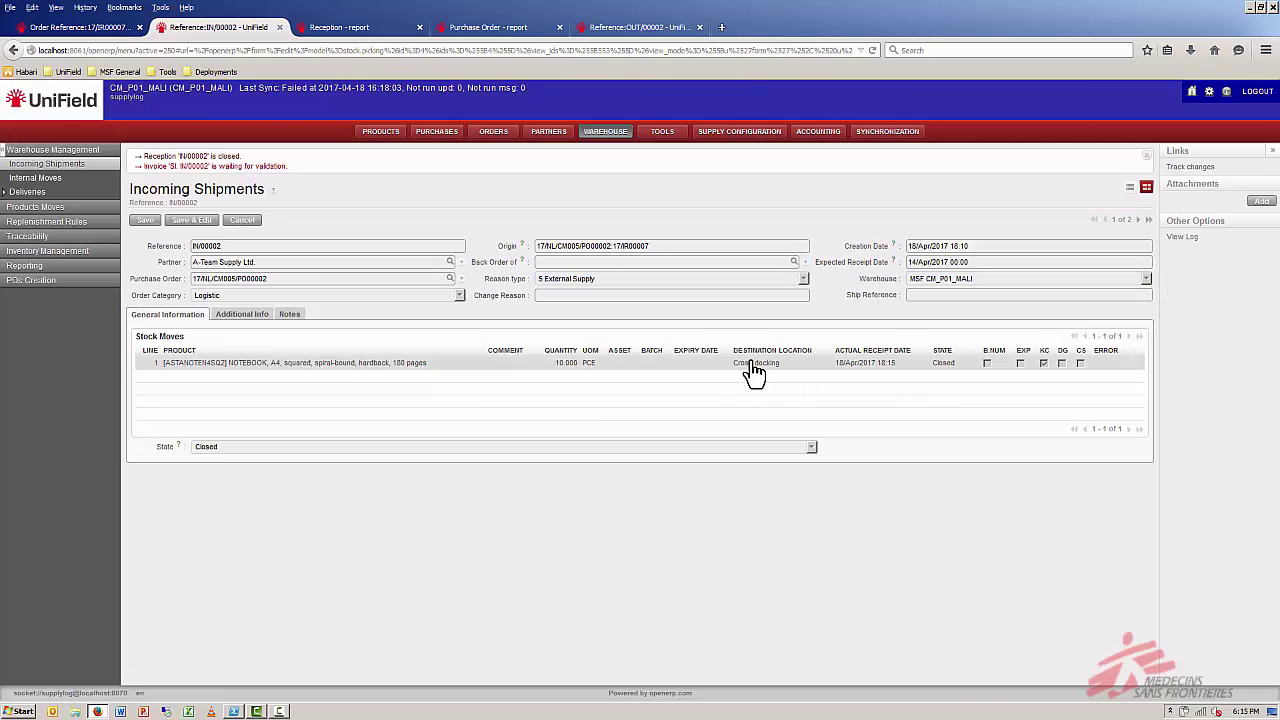
Step: Open outgoing delivery OUT/00002 from 17/IR00007 and print its Delivery Order report
click(78, 28)
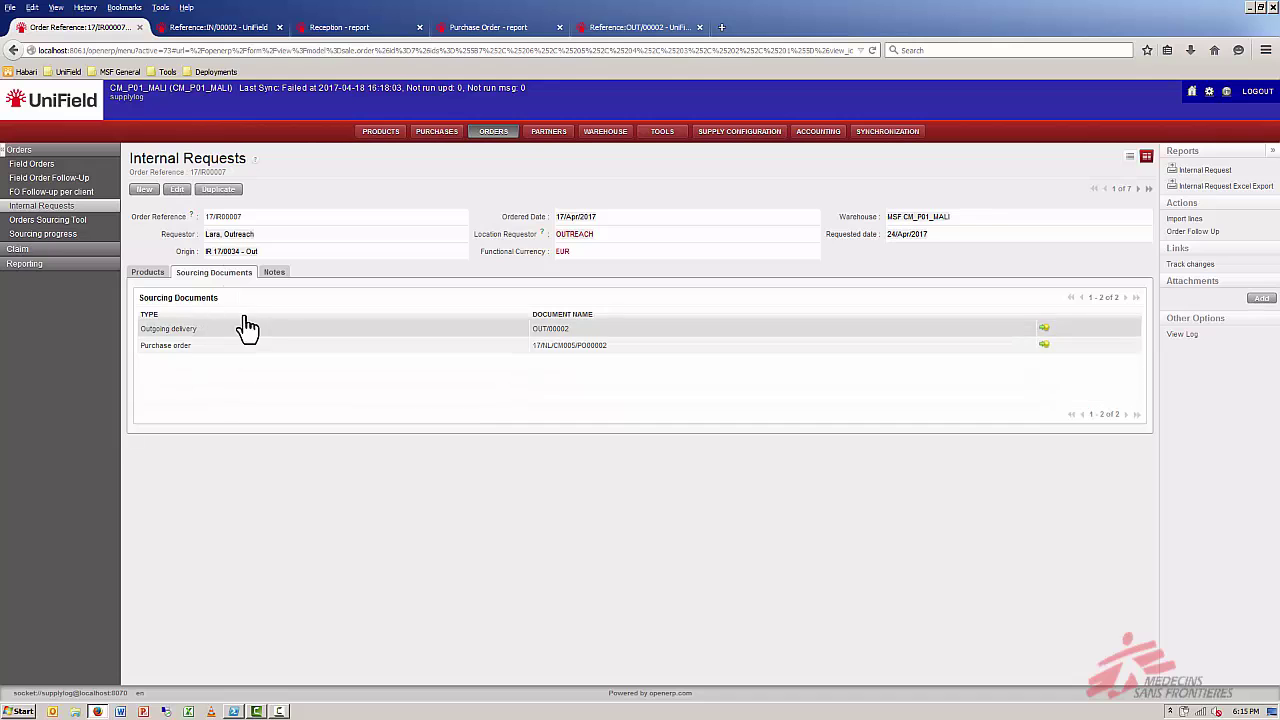
click(1043, 333)
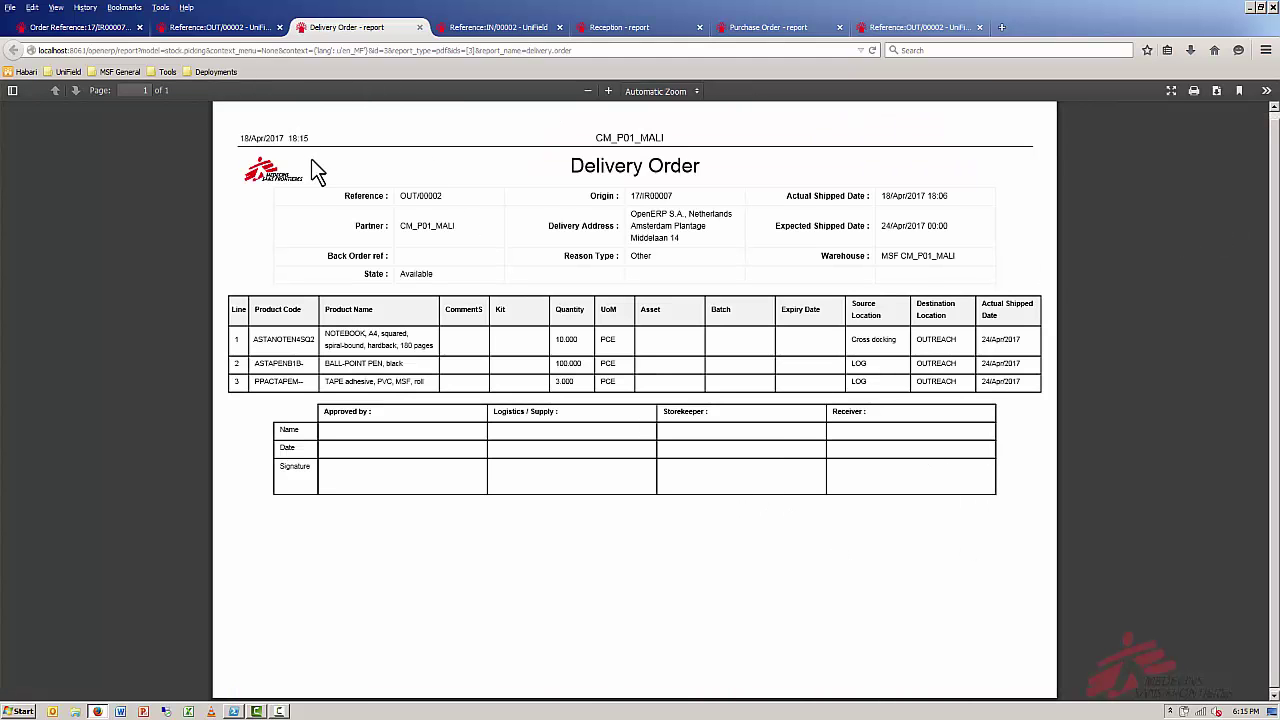
click(224, 27)
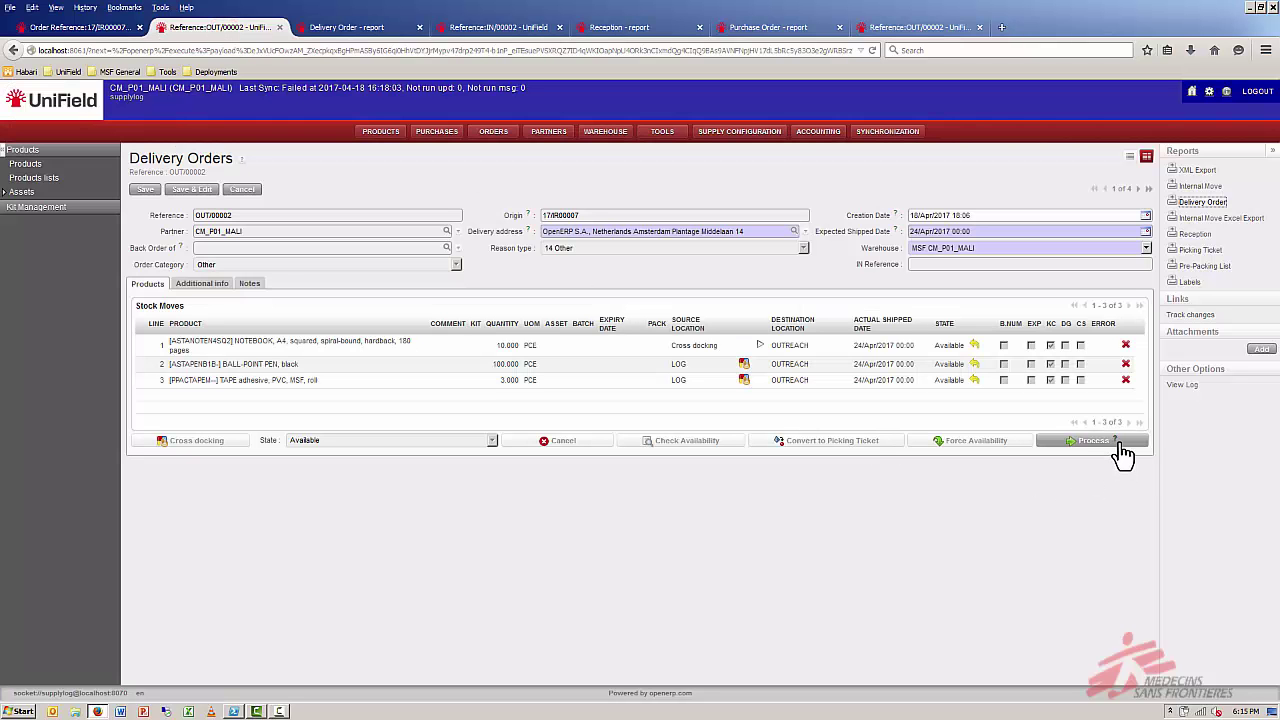
Step: Process OUT/00002 with full quantities: 10 notebooks, 100 pens and 3 tapes
click(358, 27)
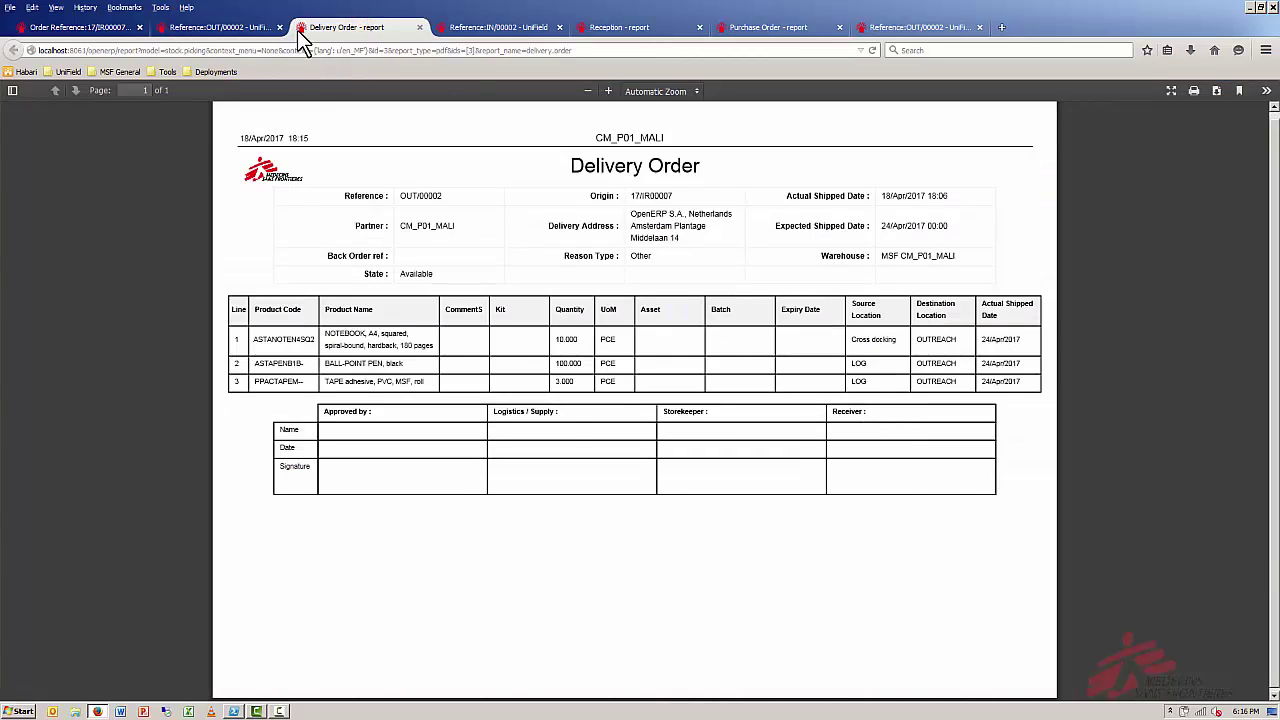
click(262, 30)
click(1078, 443)
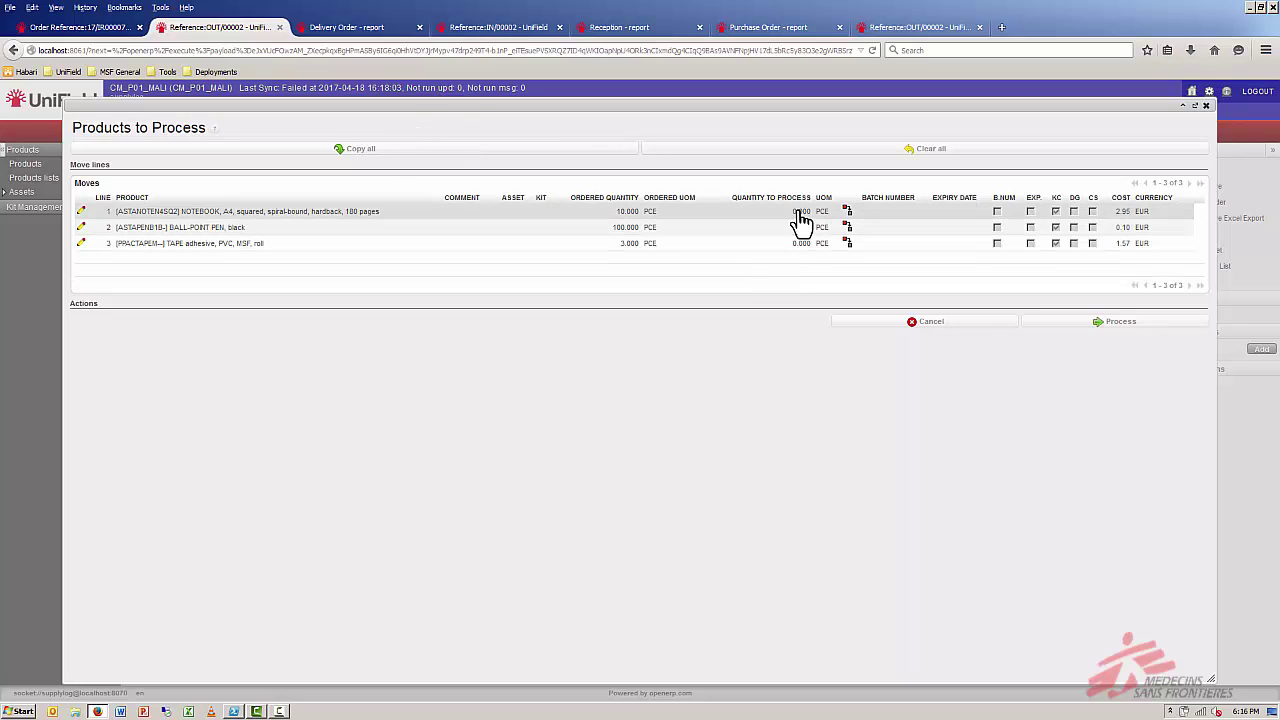
click(384, 148)
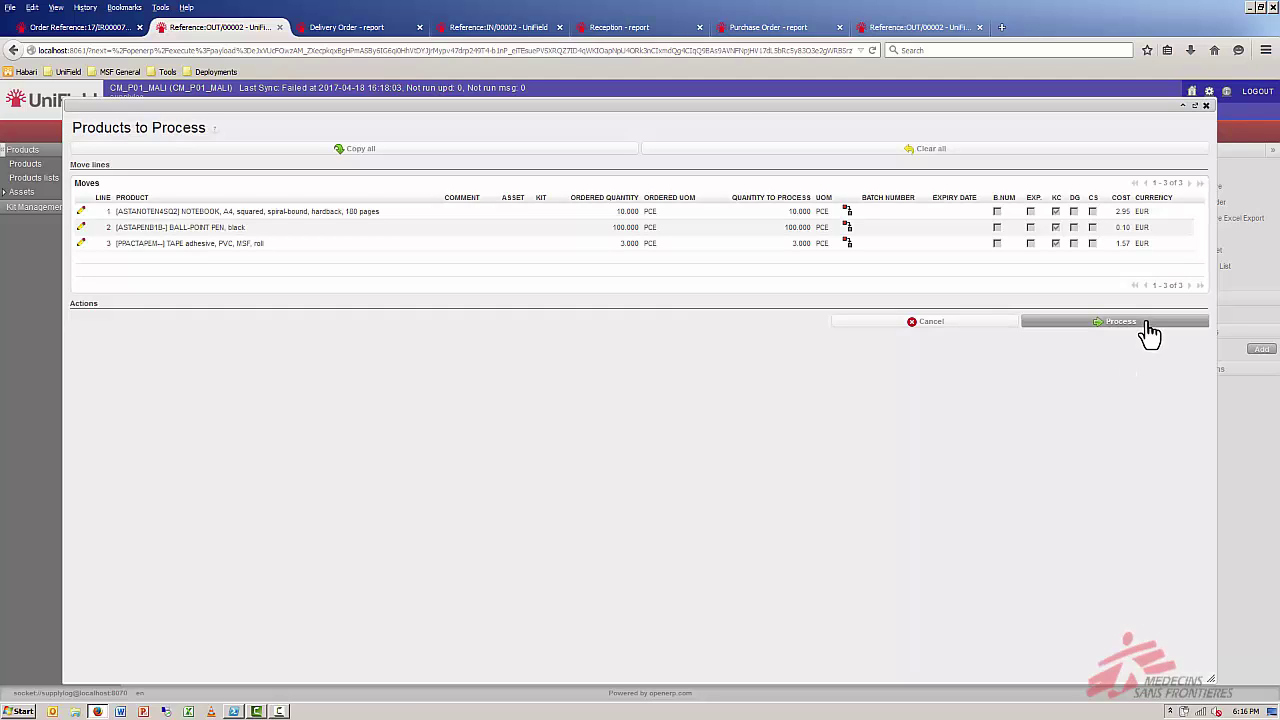
click(1149, 334)
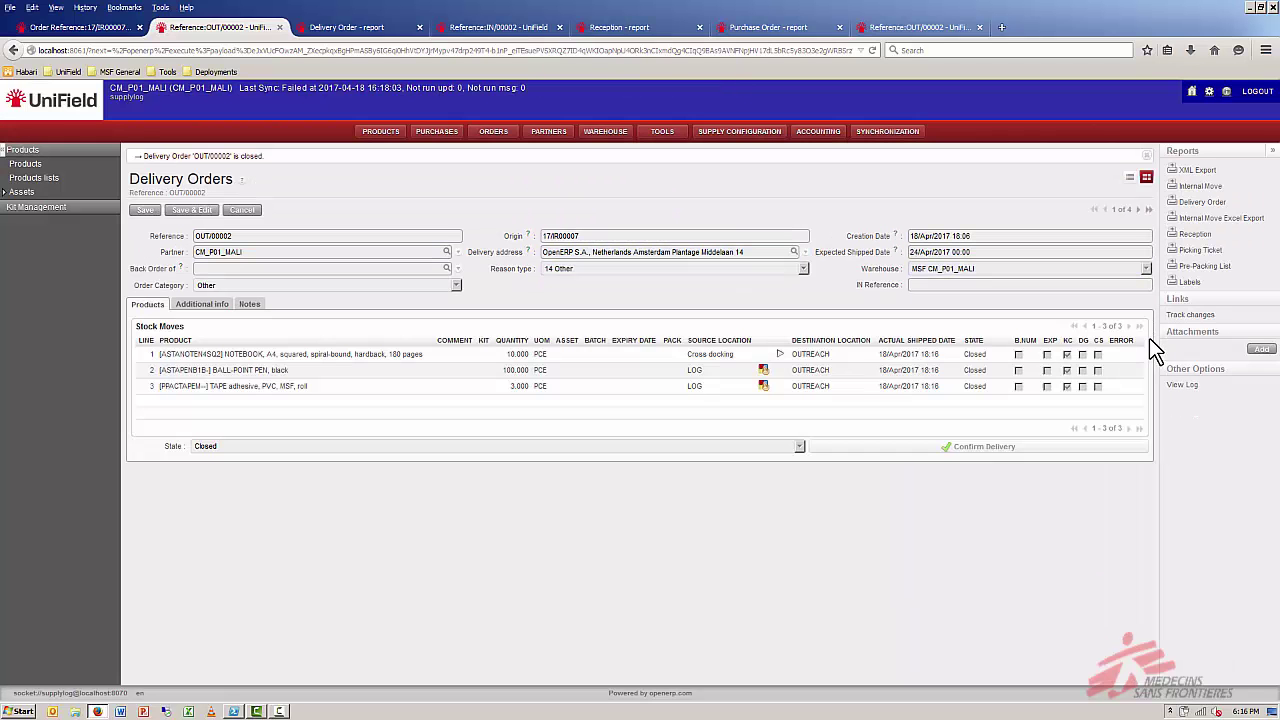
Step: Confirm the delivery of OUT/00002 to OUTREACH
click(1040, 449)
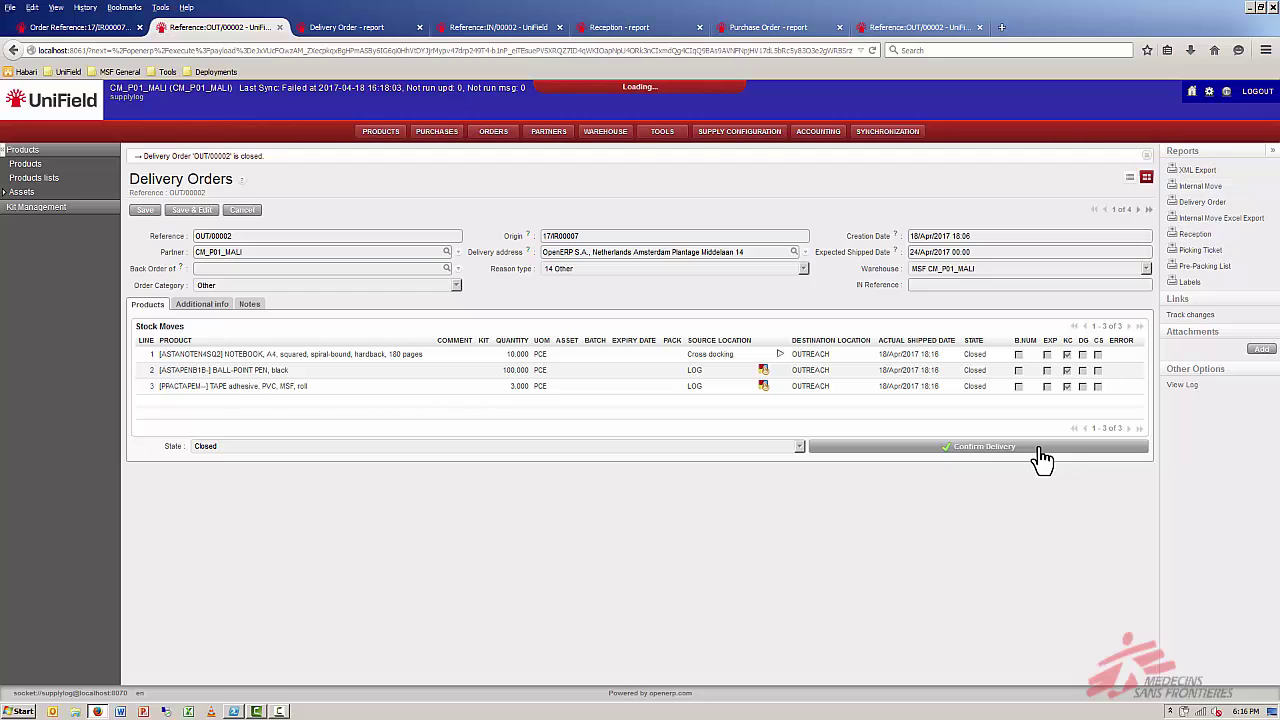